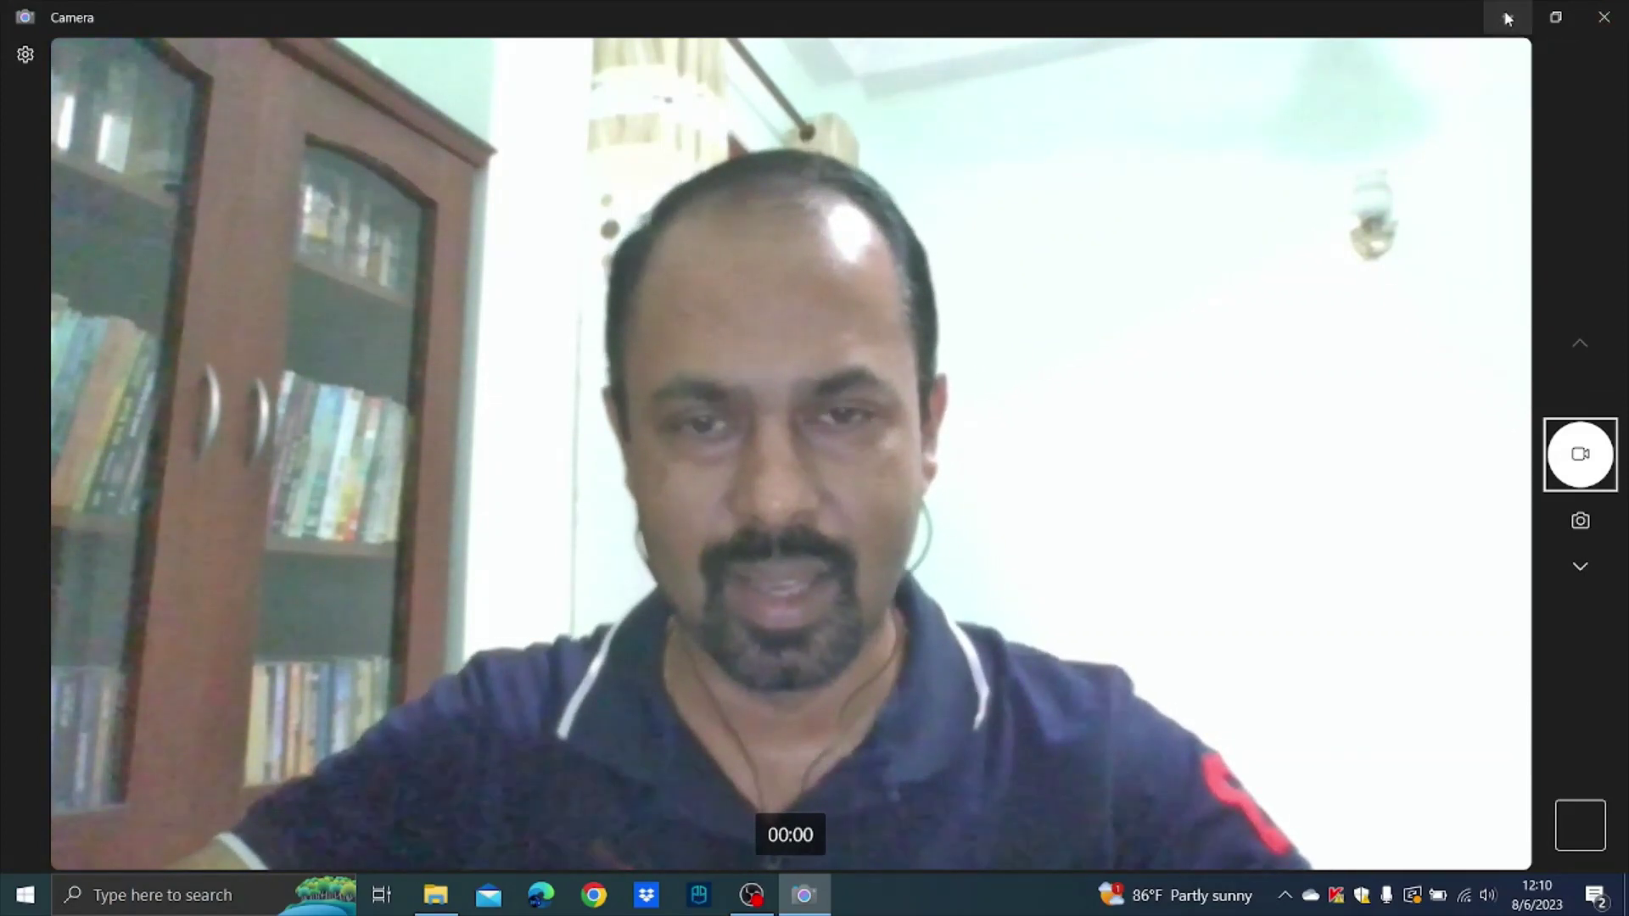
- Minimize the Camera and Downloads windows so only the desktop shows
{"action": "left_click", "coordinate": [1501, 17]}
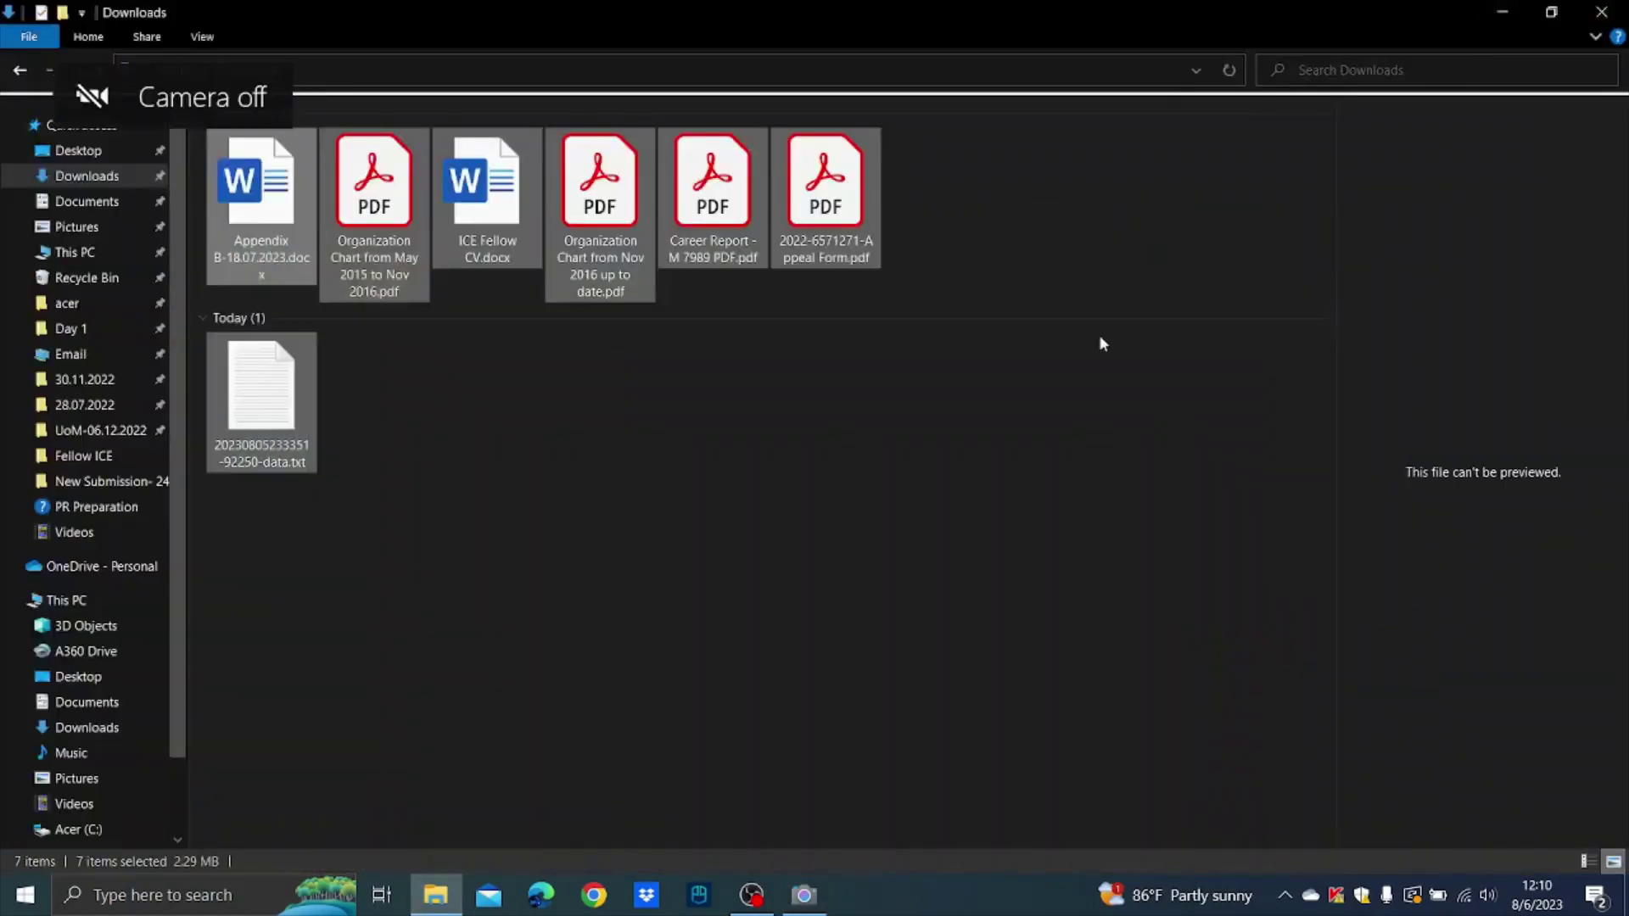
{"action": "left_click", "coordinate": [1499, 10]}
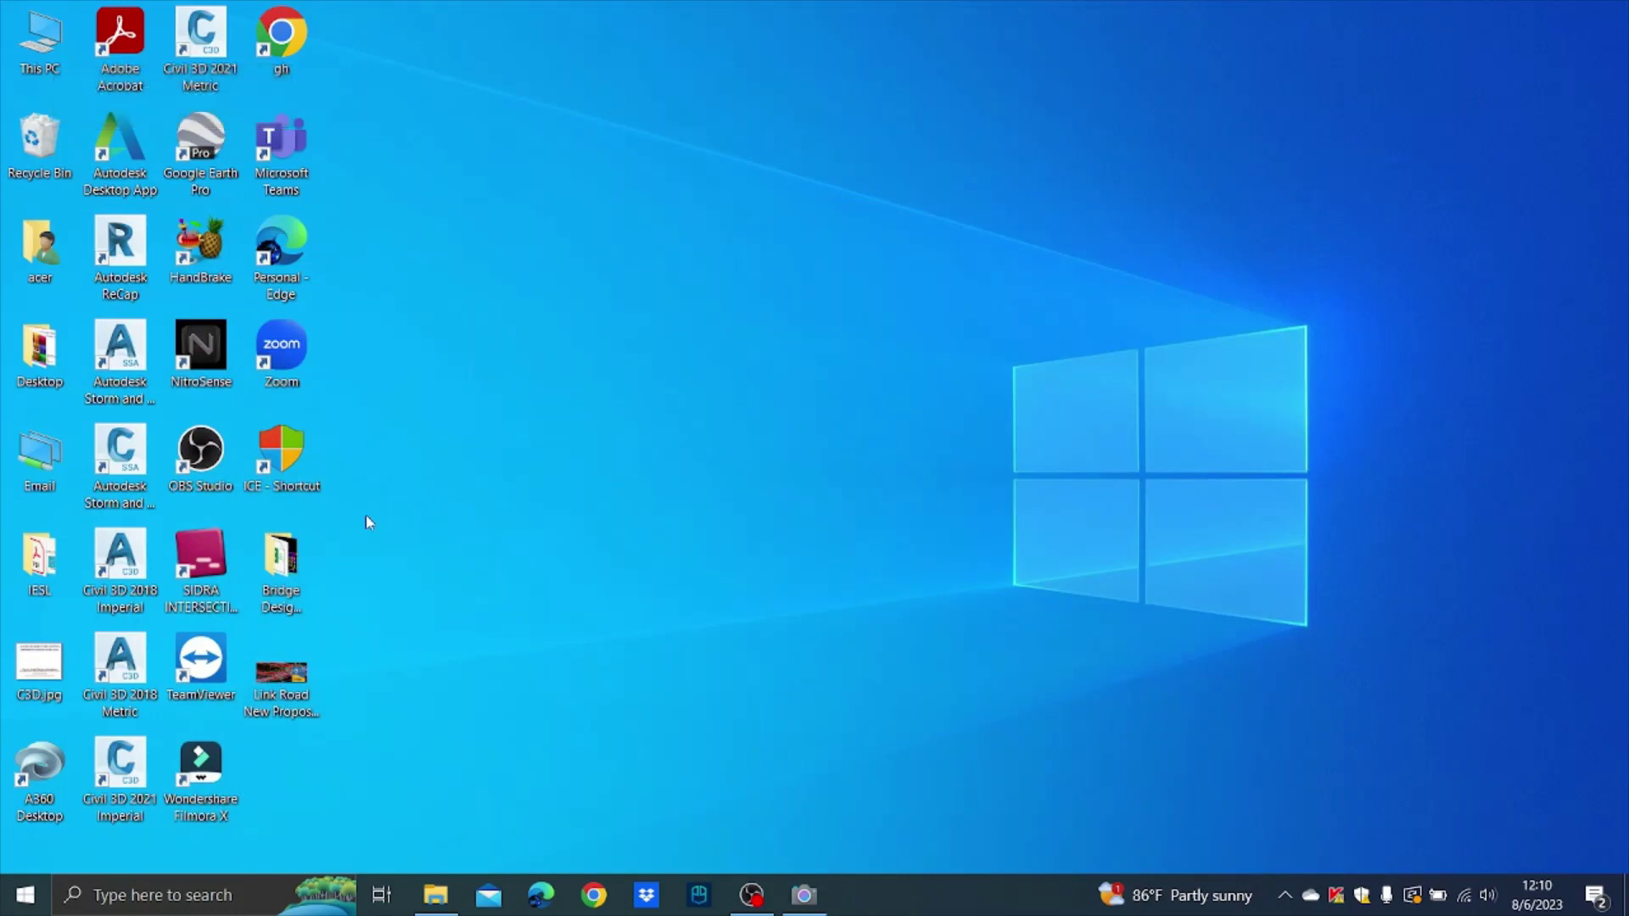
- Launch Google Earth Pro from the taskbar search's best match
{"action": "left_click", "coordinate": [158, 894]}
{"action": "type", "text": "g"}
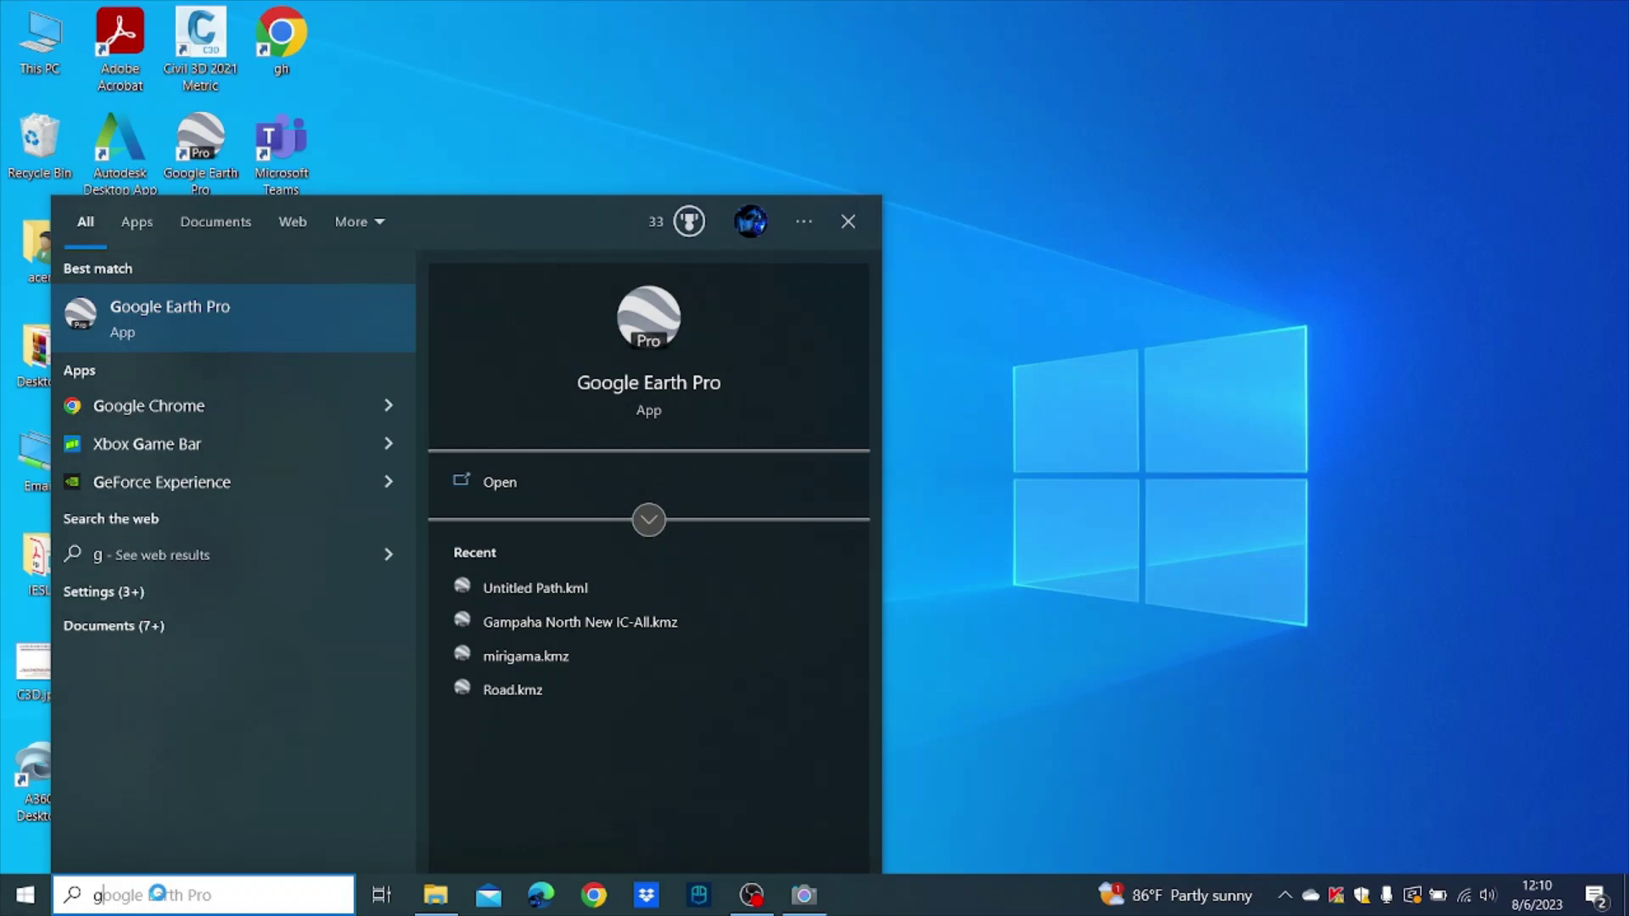
{"action": "left_click", "coordinate": [140, 316]}
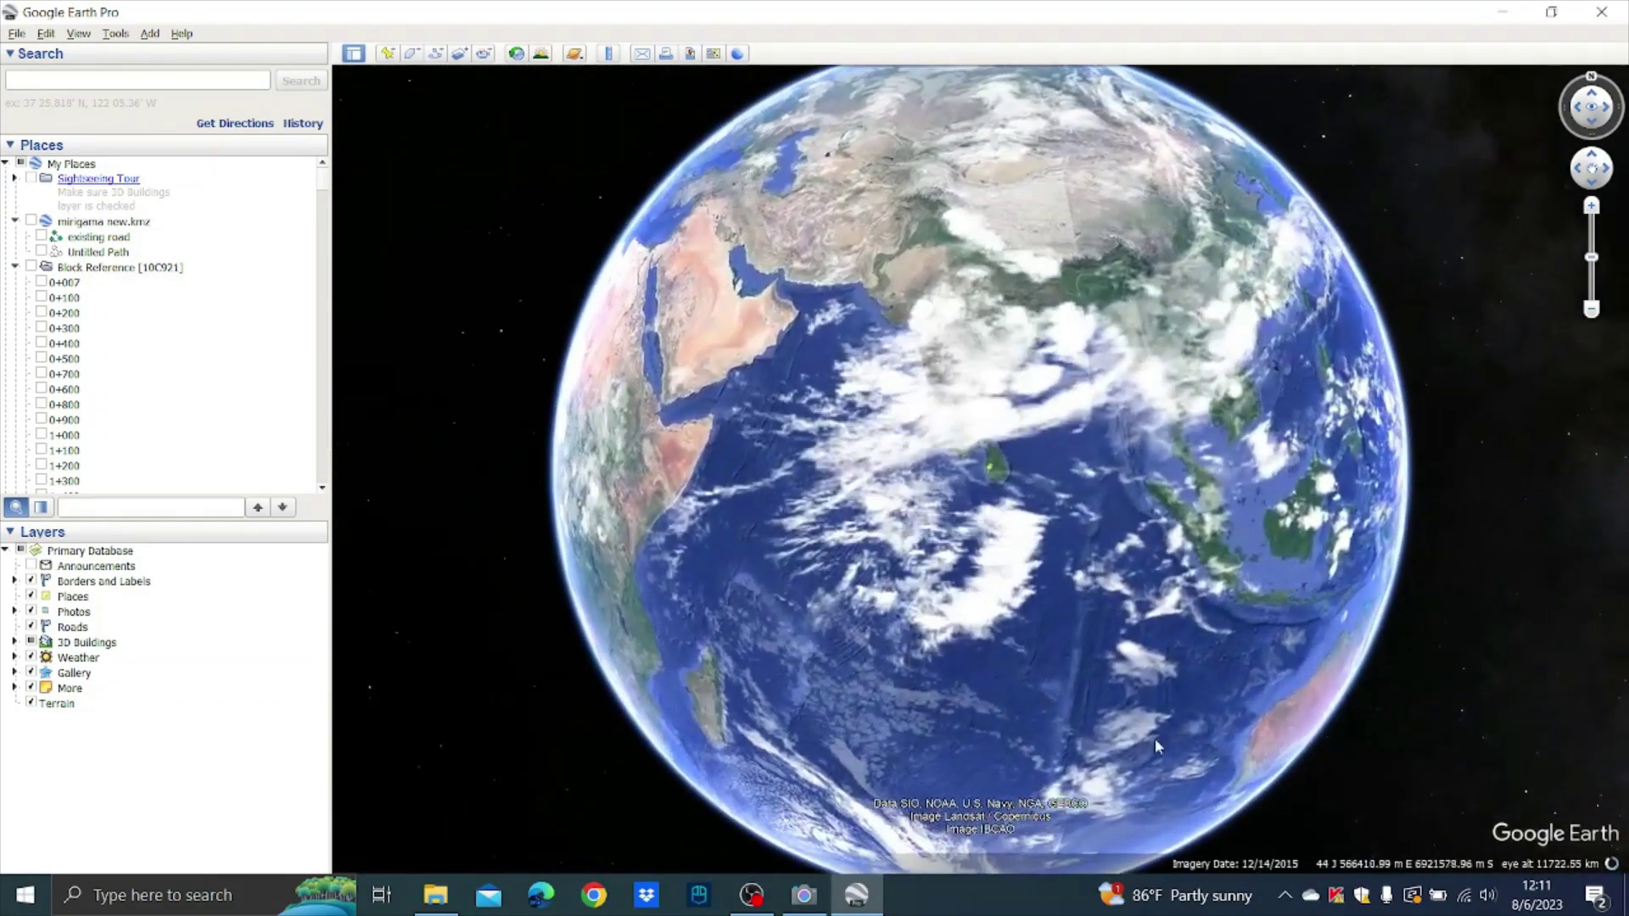
{"action": "scroll", "coordinate": [957, 469], "scroll_direction": "down", "scroll_amount": 3}
{"action": "scroll", "coordinate": [959, 468], "scroll_direction": "down", "scroll_amount": 5}
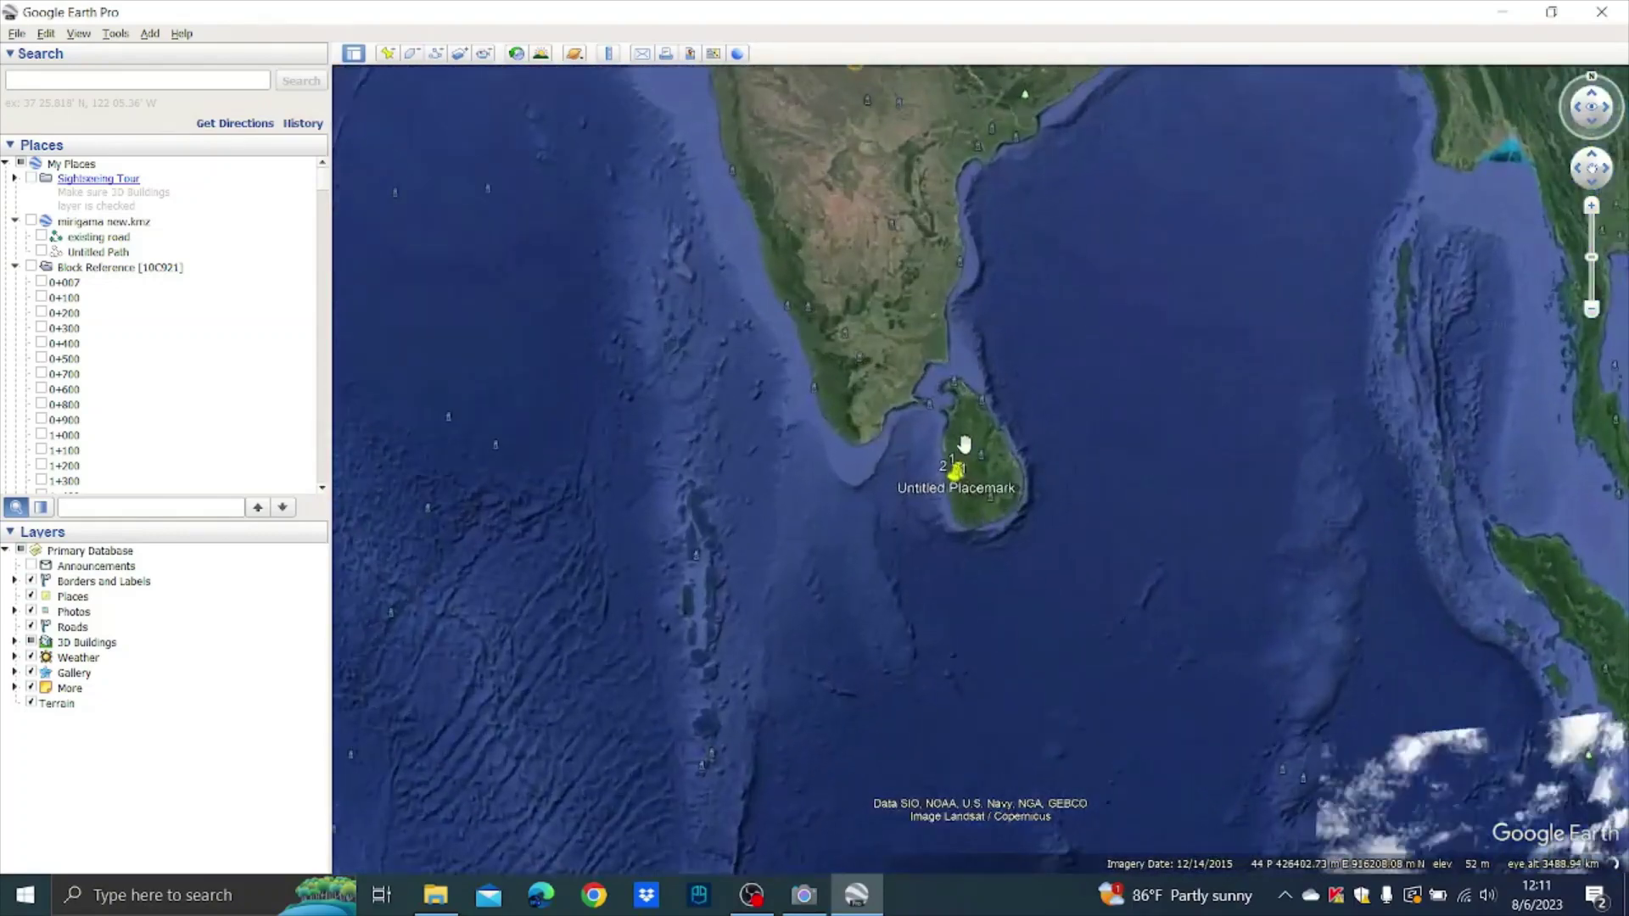
{"action": "scroll", "coordinate": [942, 565], "scroll_direction": "down", "scroll_amount": 5}
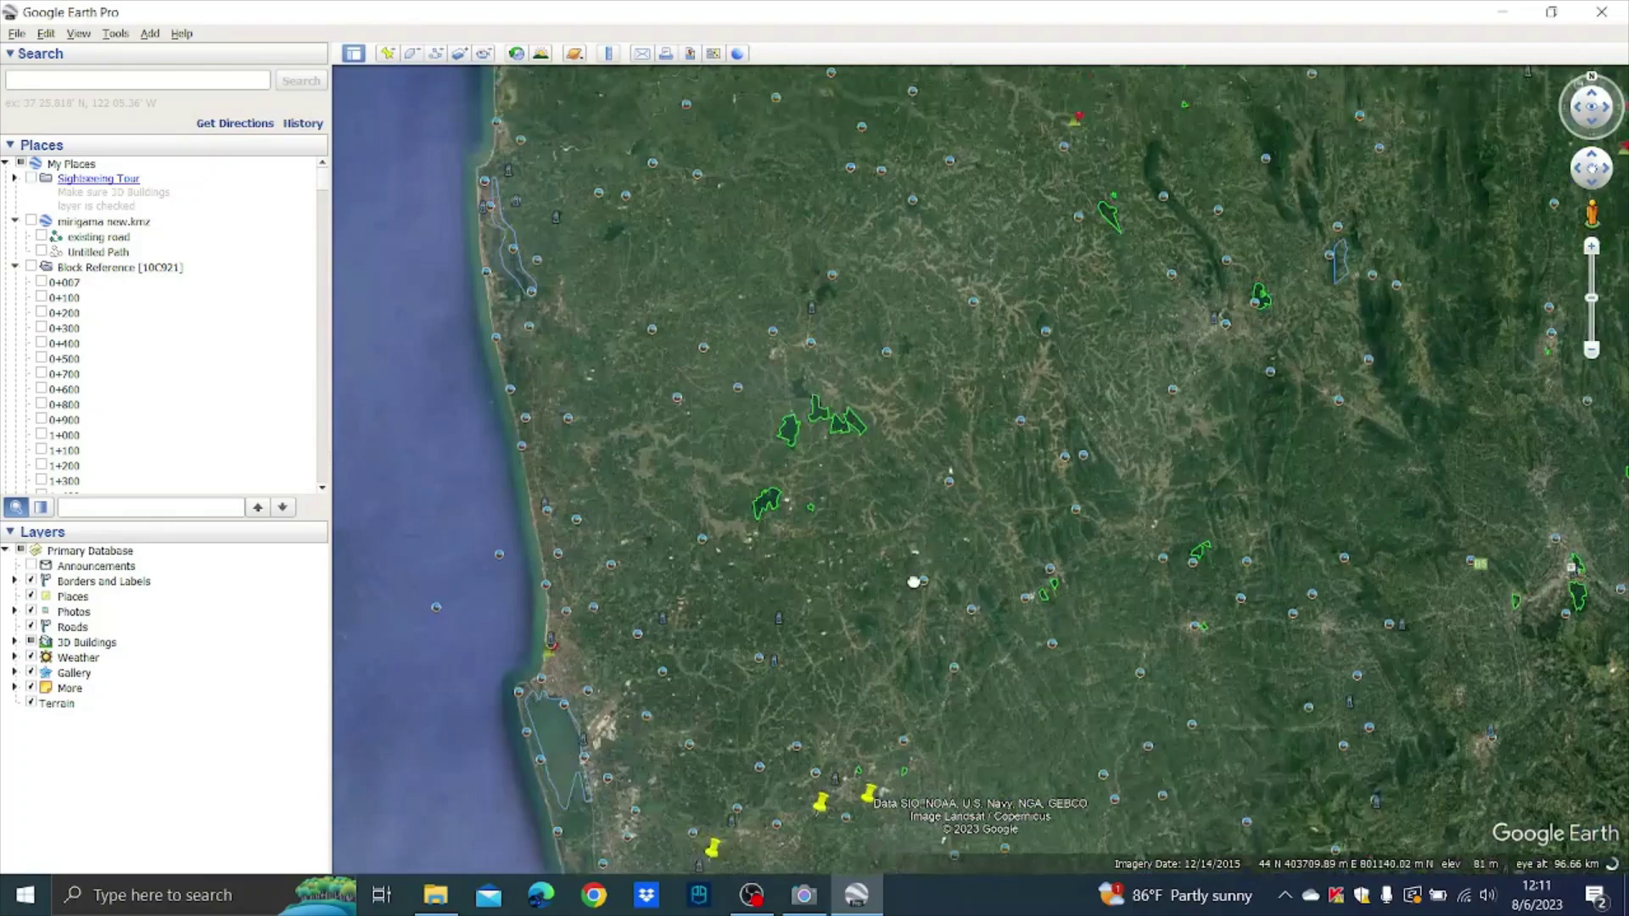
{"action": "scroll", "coordinate": [911, 548], "scroll_direction": "down", "scroll_amount": 3}
{"action": "scroll", "coordinate": [904, 509], "scroll_direction": "down", "scroll_amount": 2}
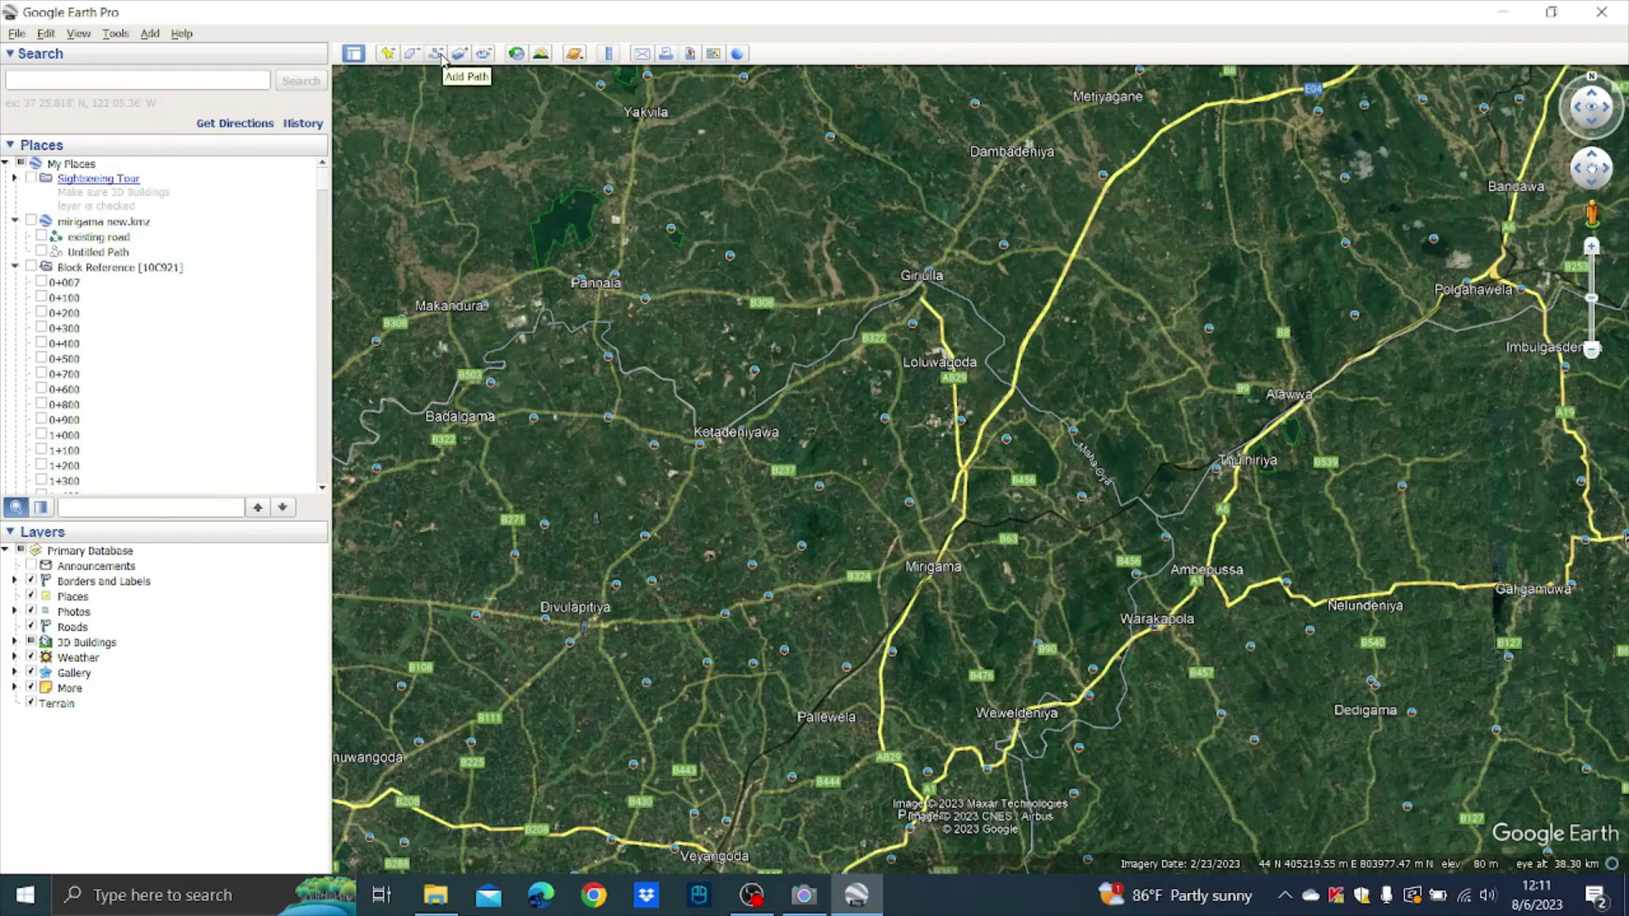
- Trace a looping zig-zag path across the Mirigama area and add it as Untitled Path
{"action": "left_click", "coordinate": [438, 57]}
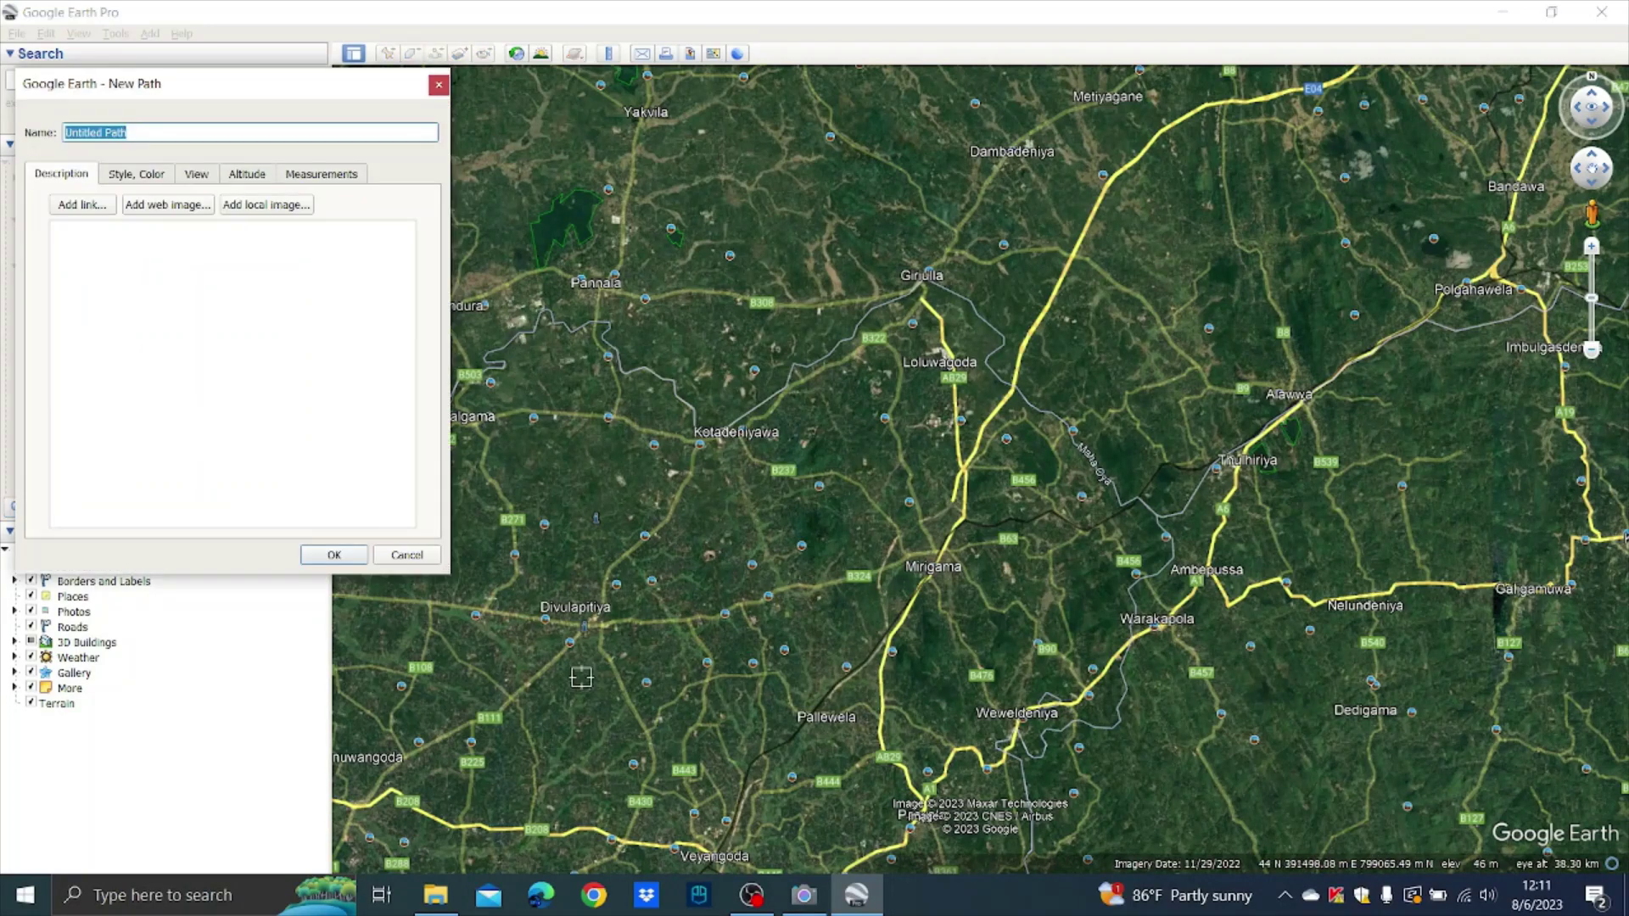
{"action": "left_click", "coordinate": [596, 697]}
{"action": "left_click_drag", "start_coordinate": [561, 502], "coordinate": [840, 383]}
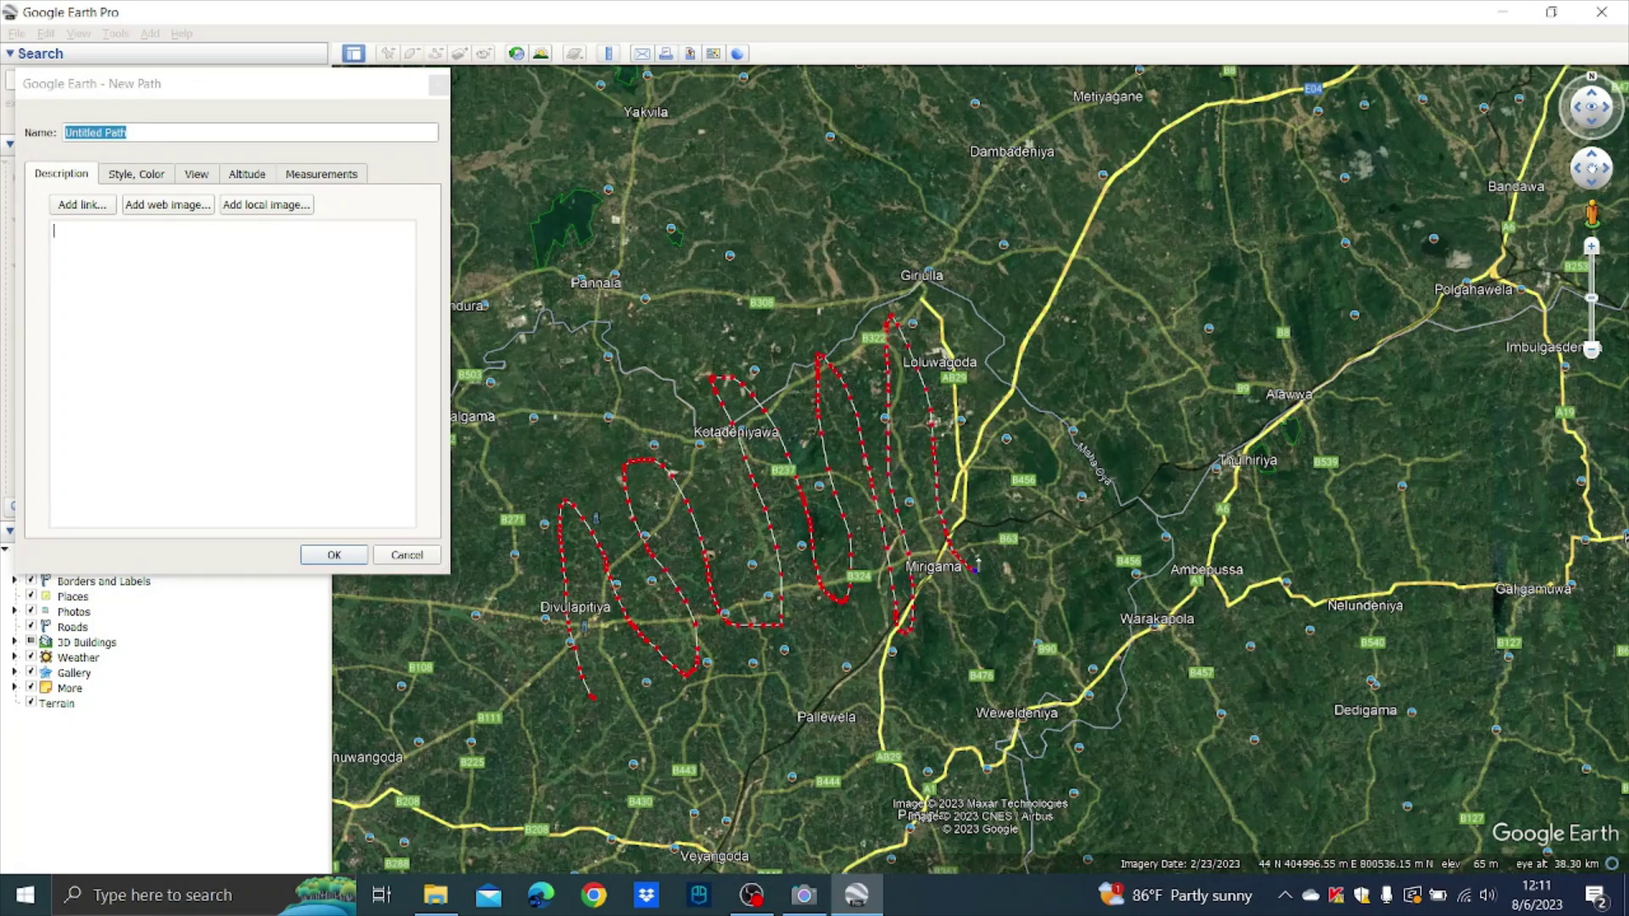
{"action": "mouse_move", "coordinate": [941, 318]}
{"action": "left_mouse_down"}
{"action": "mouse_move", "coordinate": [1057, 503]}
{"action": "mouse_move", "coordinate": [694, 599]}
{"action": "left_mouse_up"}
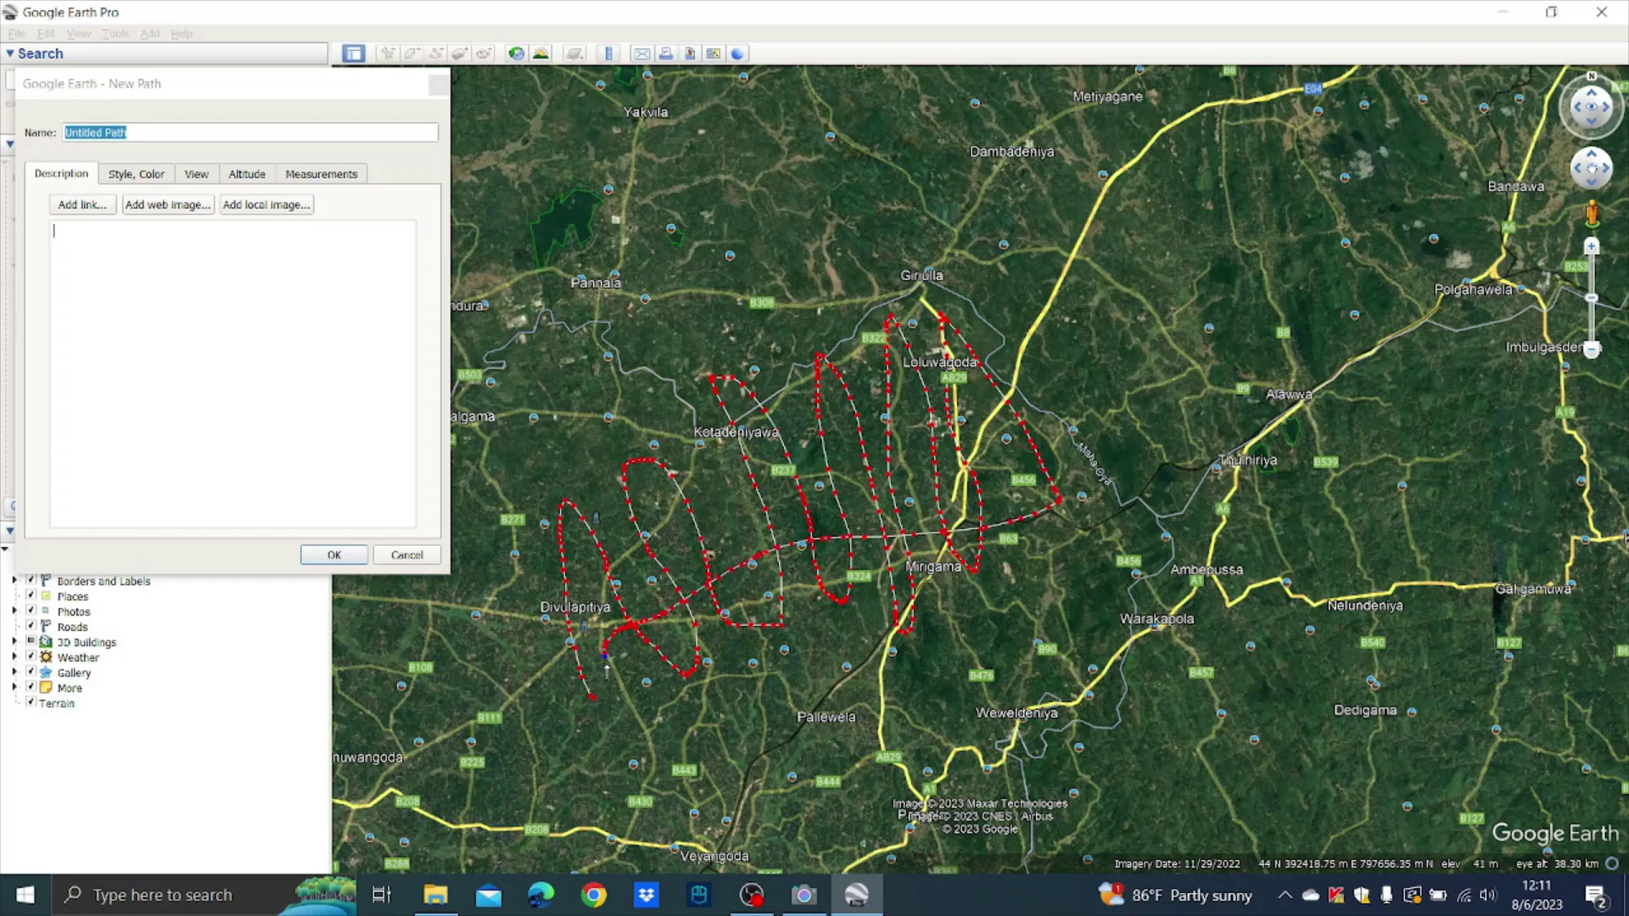
{"action": "mouse_move", "coordinate": [851, 625]}
{"action": "left_mouse_down"}
{"action": "mouse_move", "coordinate": [1067, 382]}
{"action": "mouse_move", "coordinate": [762, 506]}
{"action": "mouse_move", "coordinate": [926, 561]}
{"action": "left_mouse_up"}
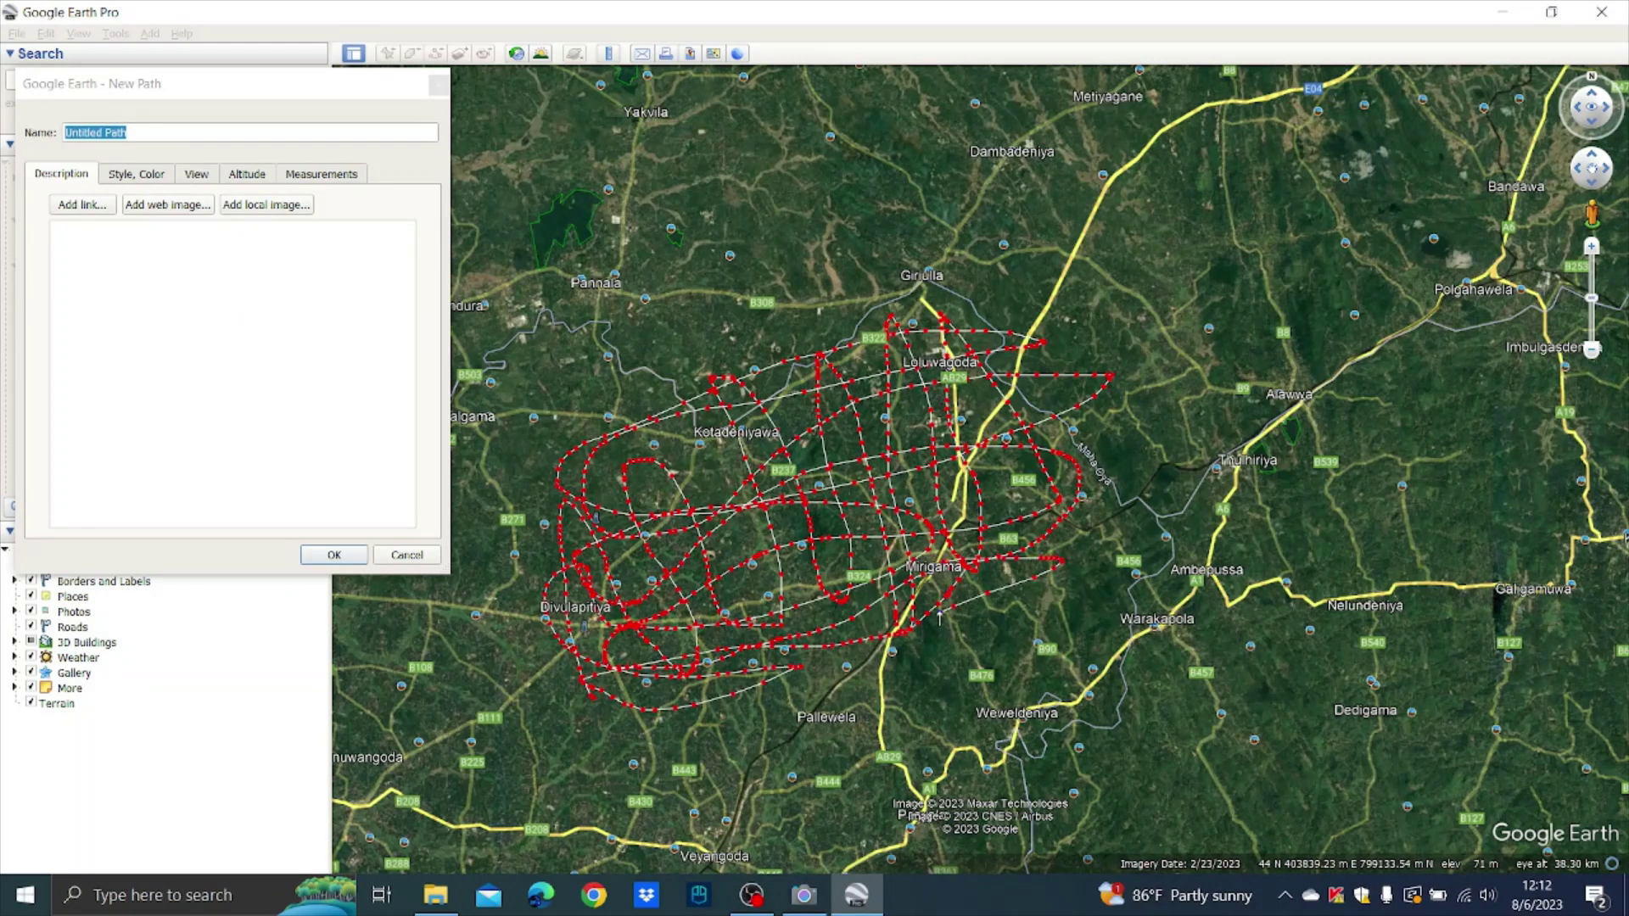
{"action": "mouse_move", "coordinate": [589, 688]}
{"action": "left_mouse_down"}
{"action": "mouse_move", "coordinate": [932, 417]}
{"action": "mouse_move", "coordinate": [514, 397]}
{"action": "left_mouse_up"}
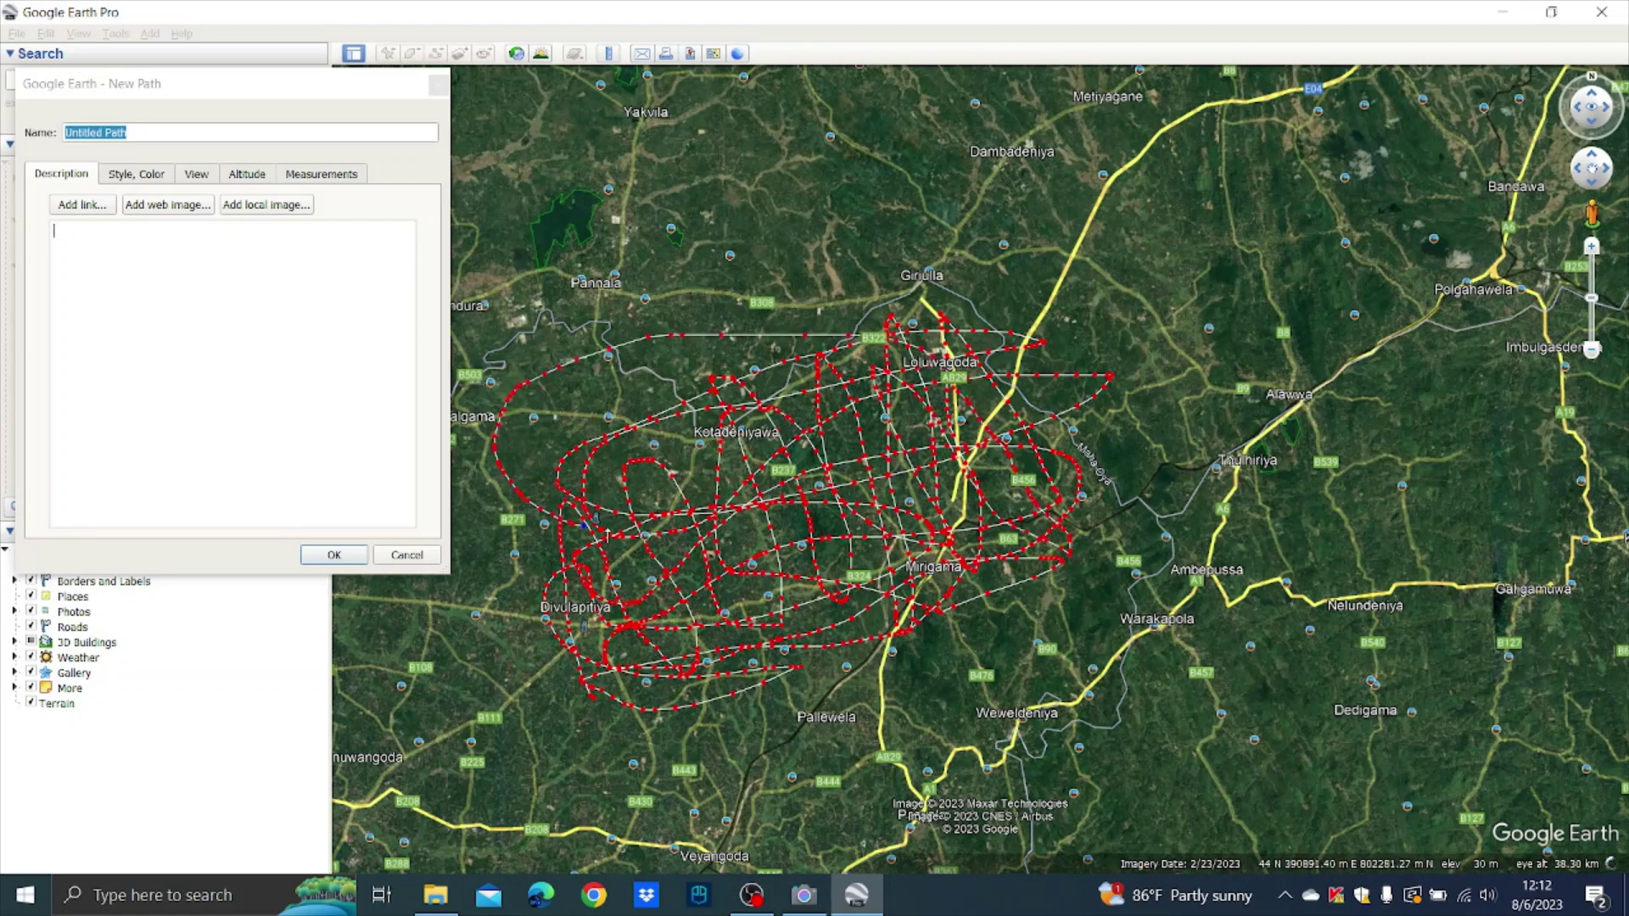
{"action": "mouse_move", "coordinate": [500, 634]}
{"action": "left_mouse_down"}
{"action": "mouse_move", "coordinate": [749, 694]}
{"action": "mouse_move", "coordinate": [800, 664]}
{"action": "left_mouse_up"}
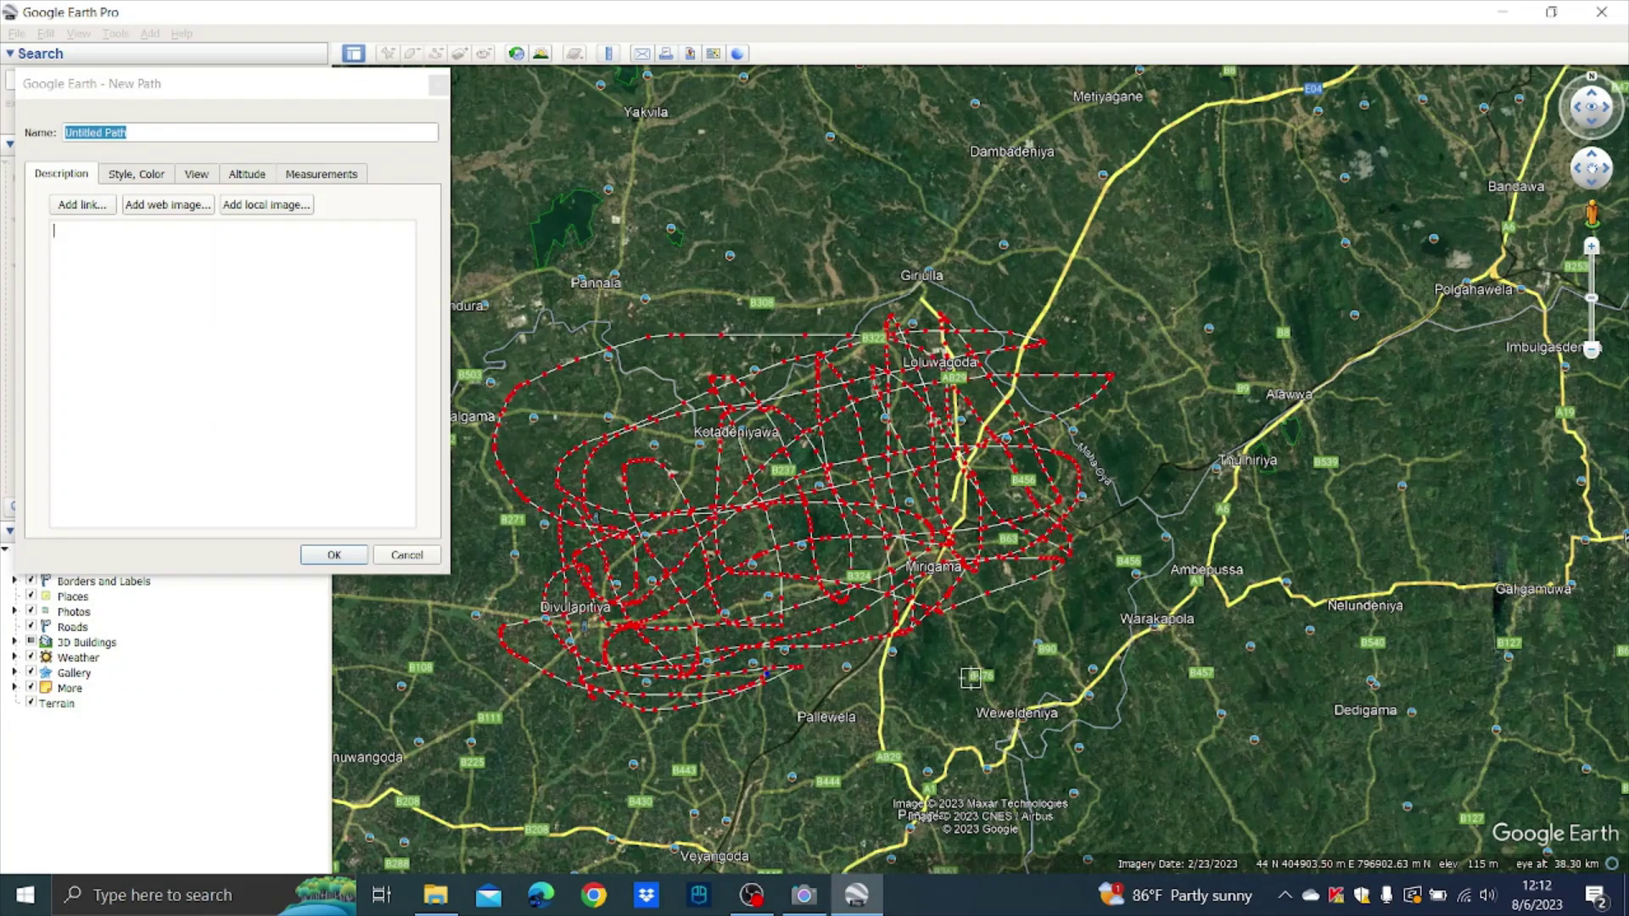
{"action": "left_click", "coordinate": [334, 556]}
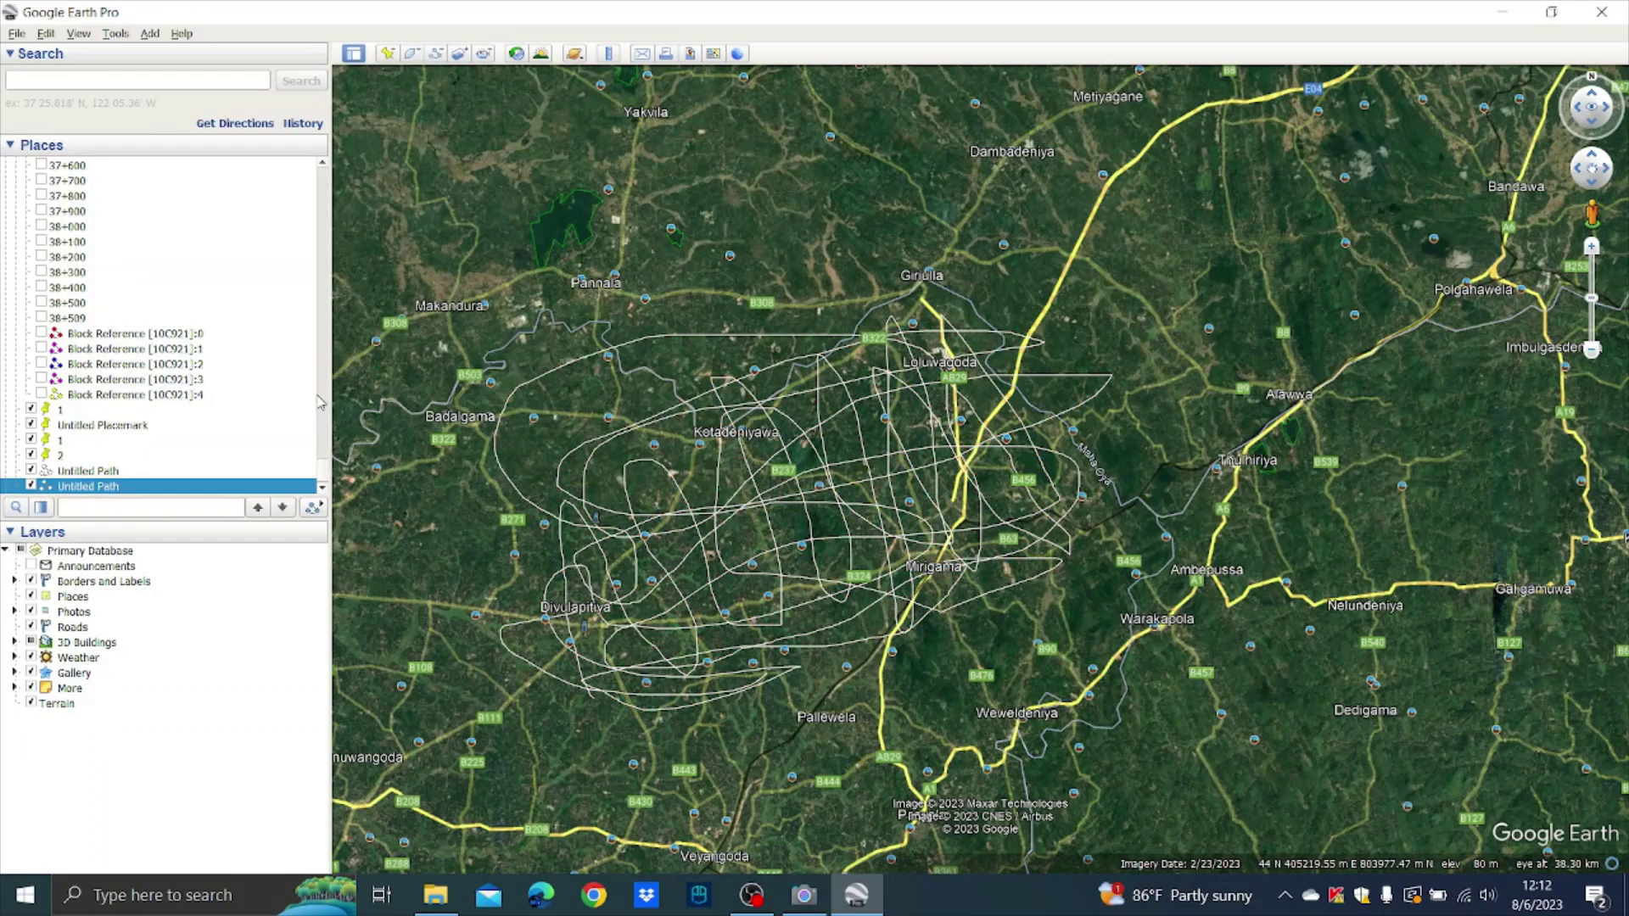
- Export Untitled Path from Places as Kml (*.kml) into the Email folder
{"action": "left_click", "coordinate": [326, 477]}
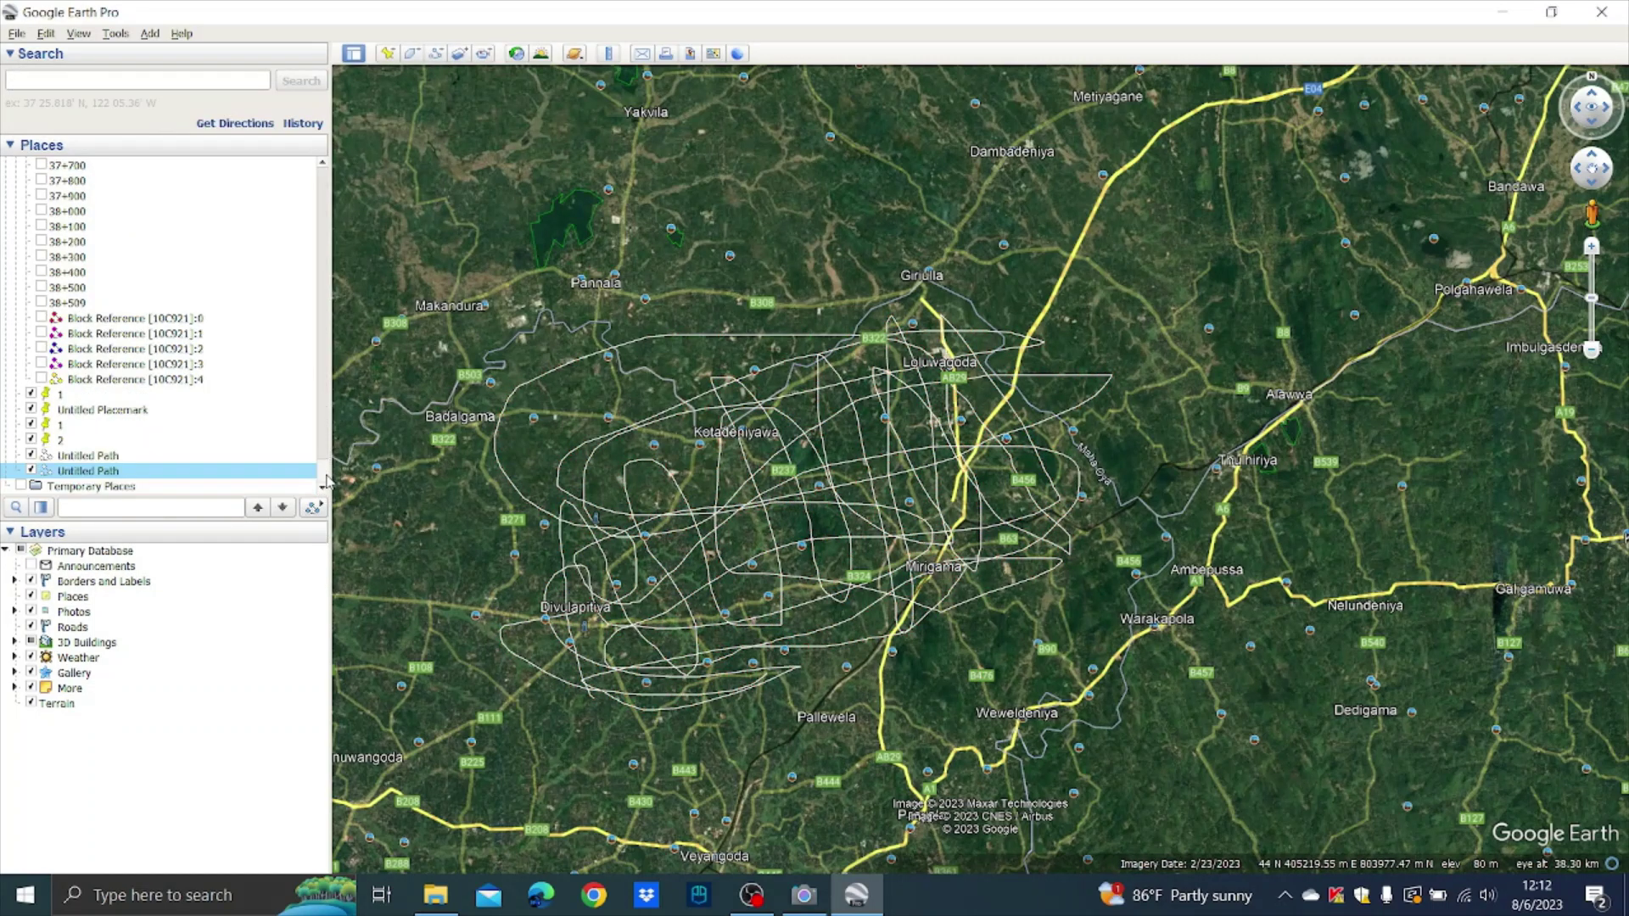
{"action": "right_click", "coordinate": [108, 474]}
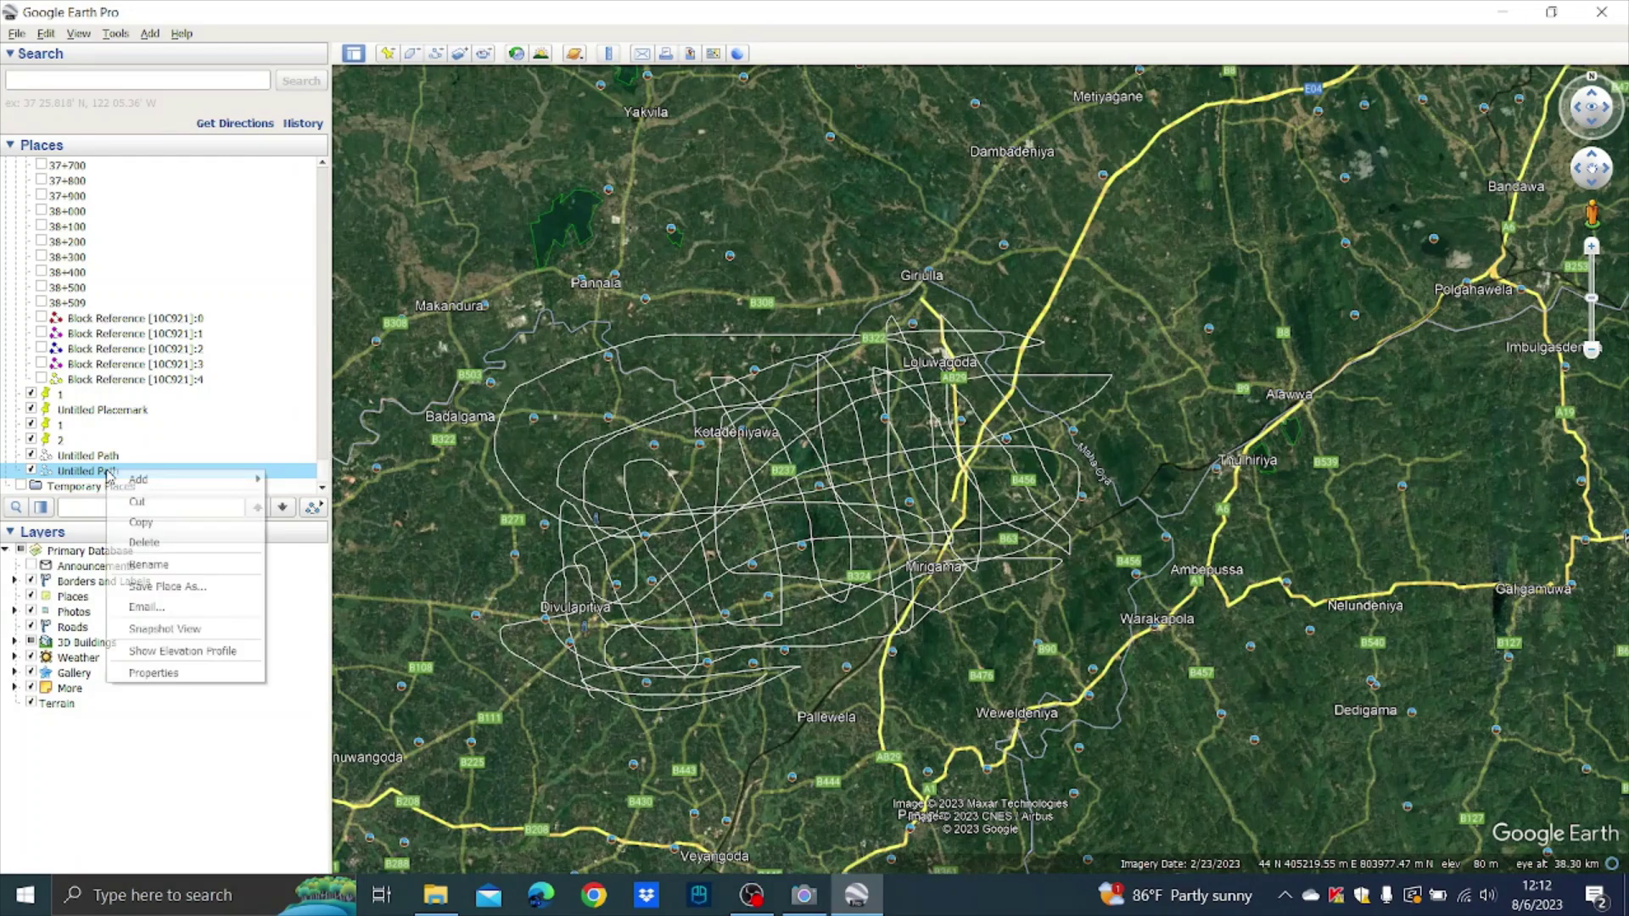
{"action": "left_click", "coordinate": [168, 587]}
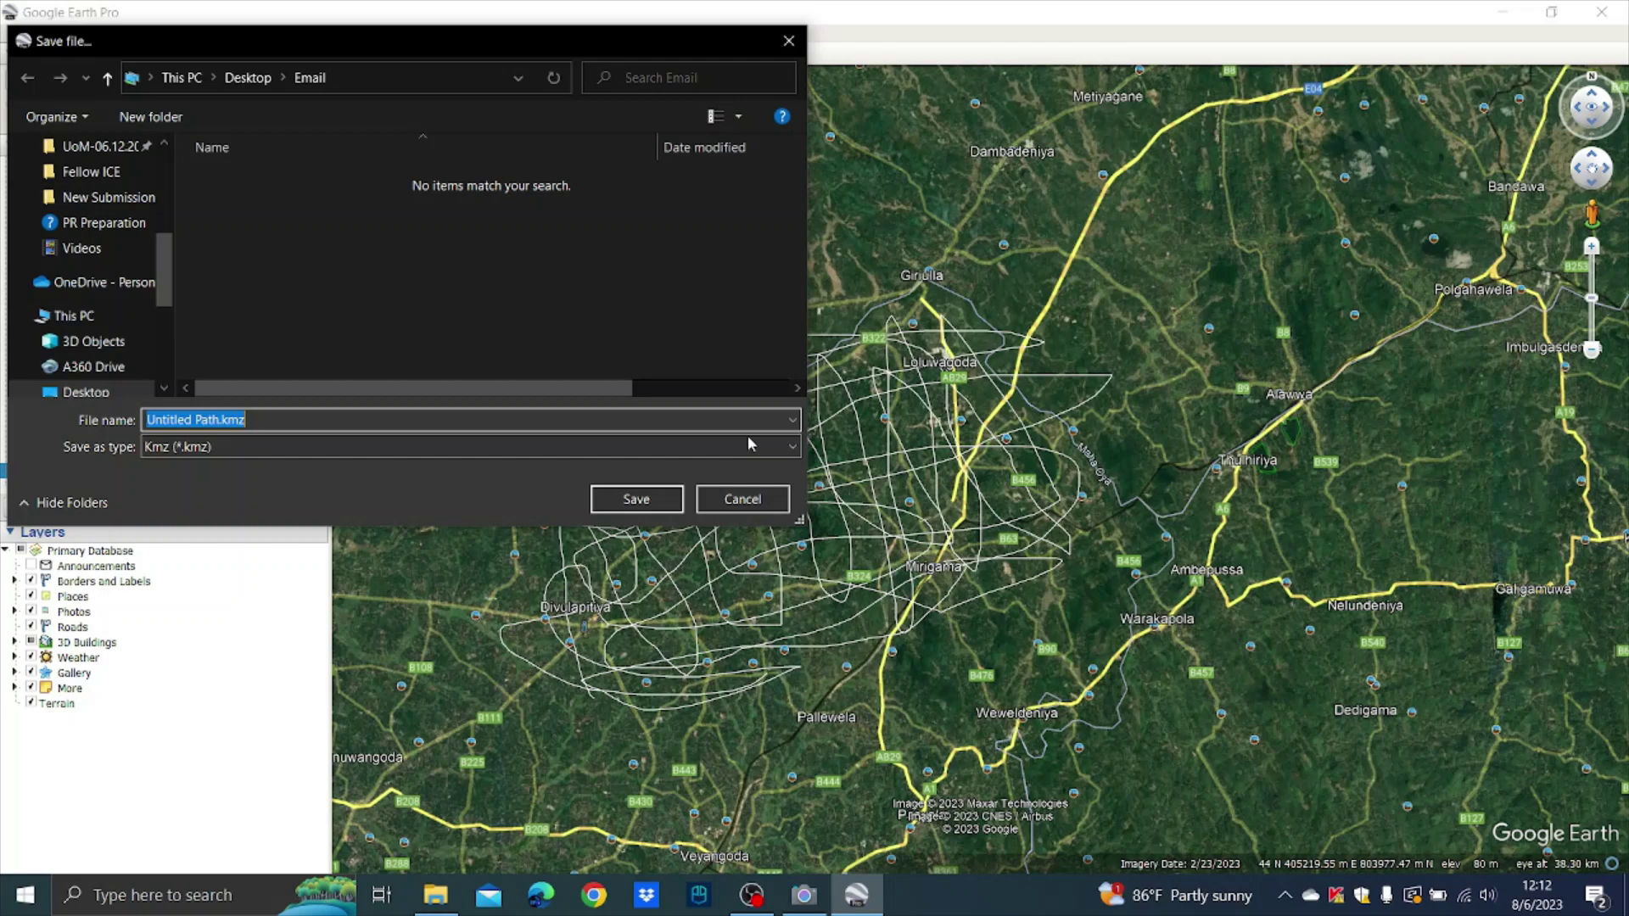
{"action": "left_click", "coordinate": [782, 444]}
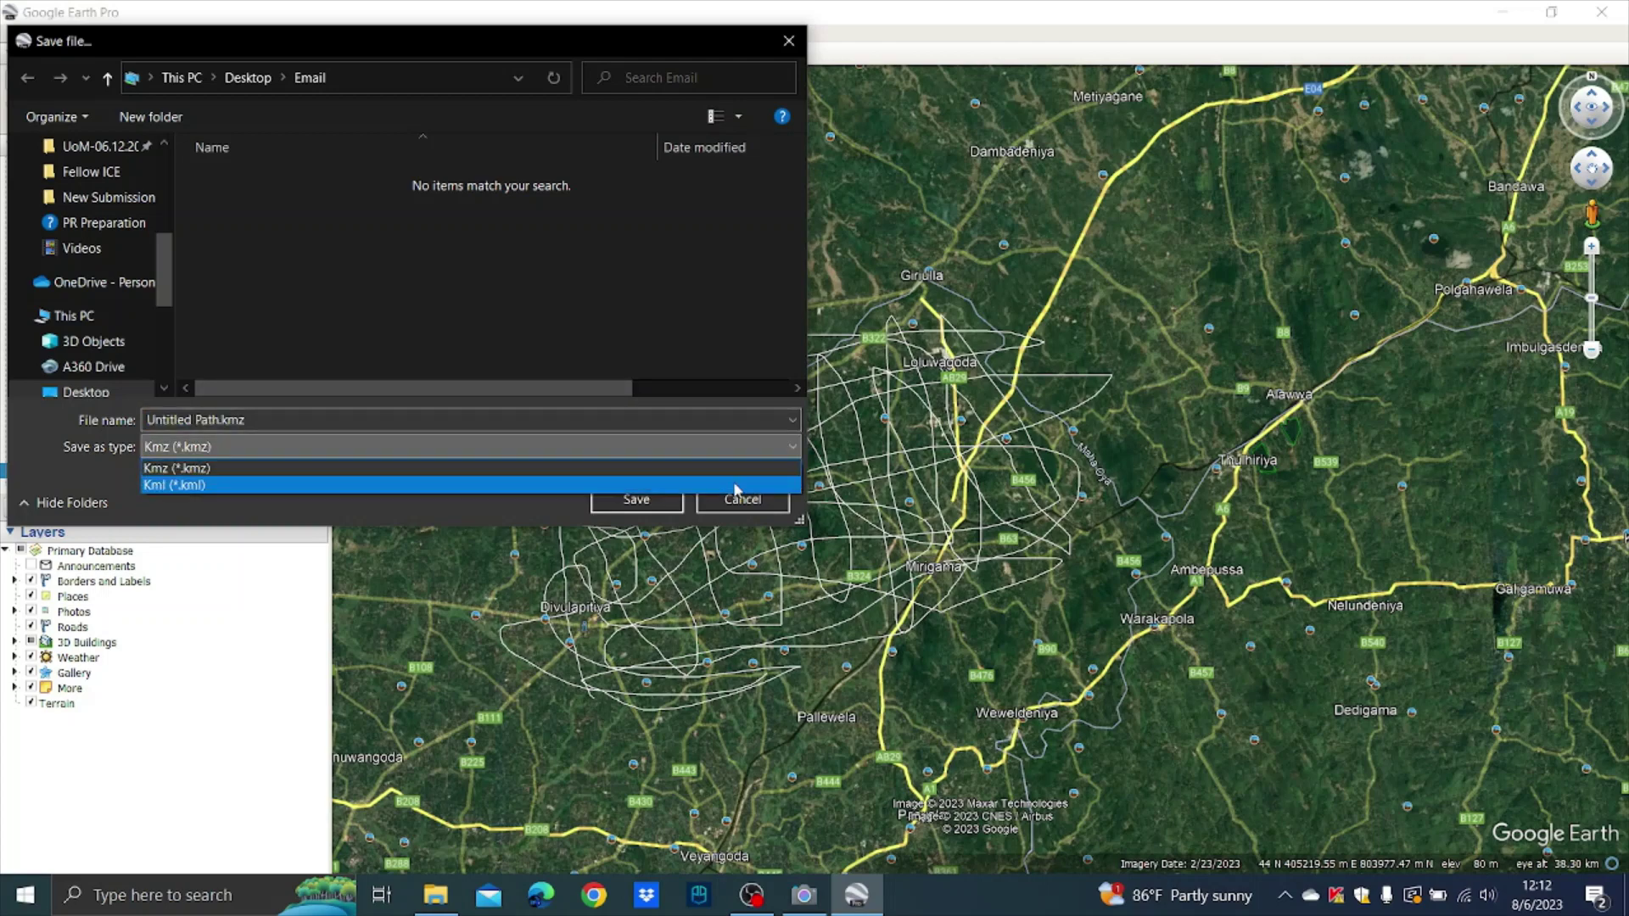
{"action": "left_click", "coordinate": [736, 486]}
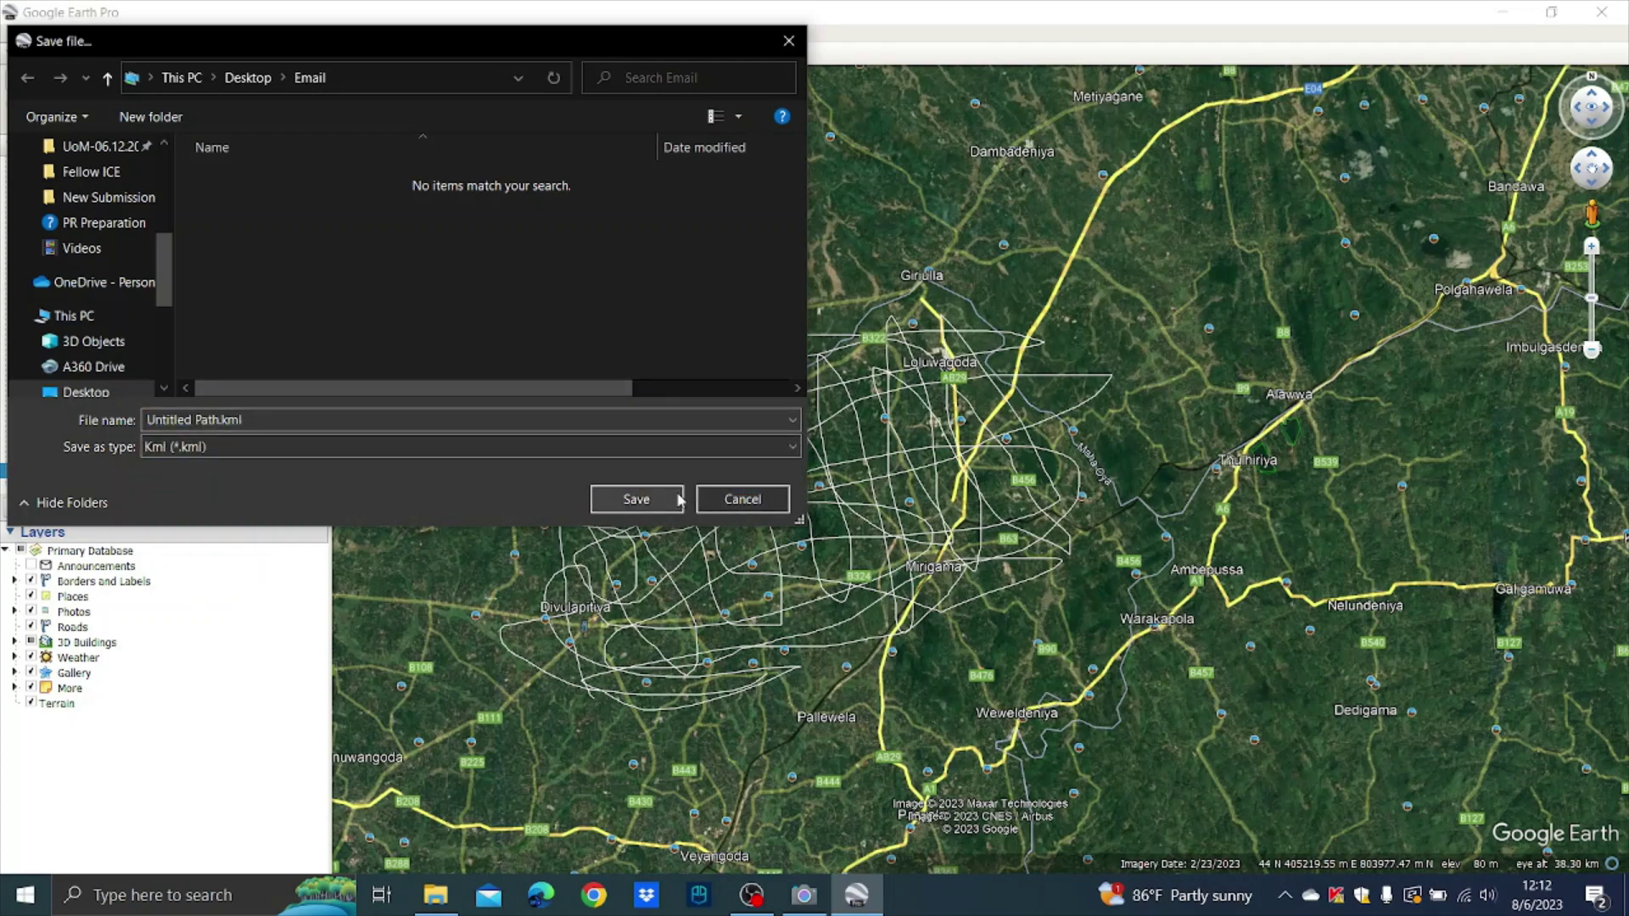
{"action": "left_click", "coordinate": [637, 499]}
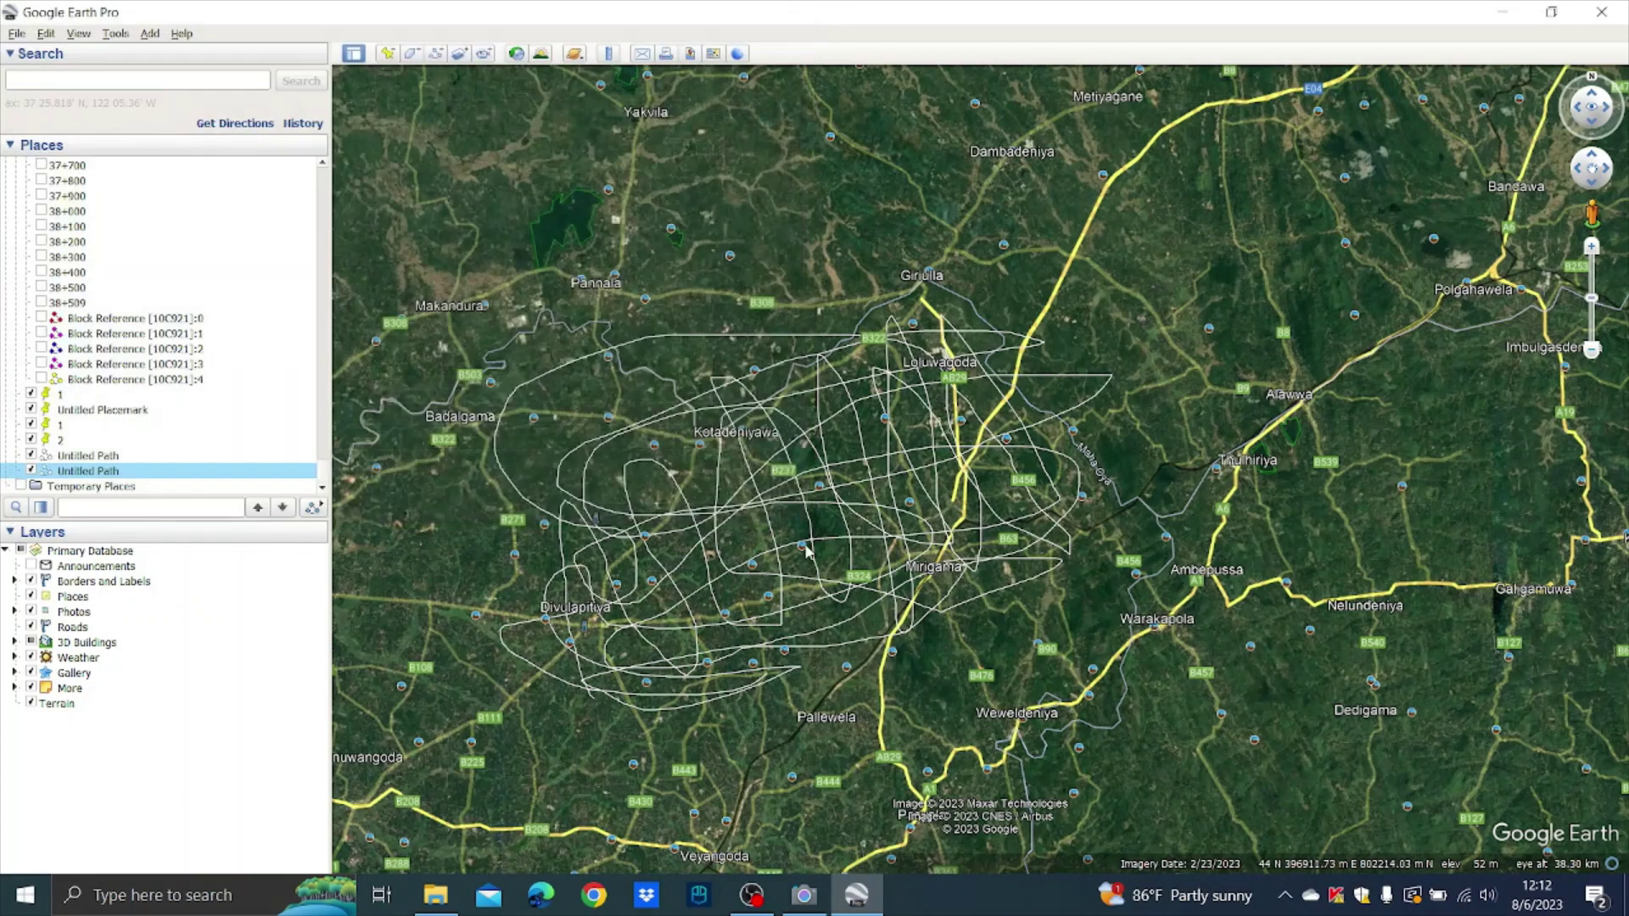
- Close Google Earth, check Untitled Path.kml in the Email folder, then minimize Explorer
{"action": "left_click", "coordinate": [1602, 13]}
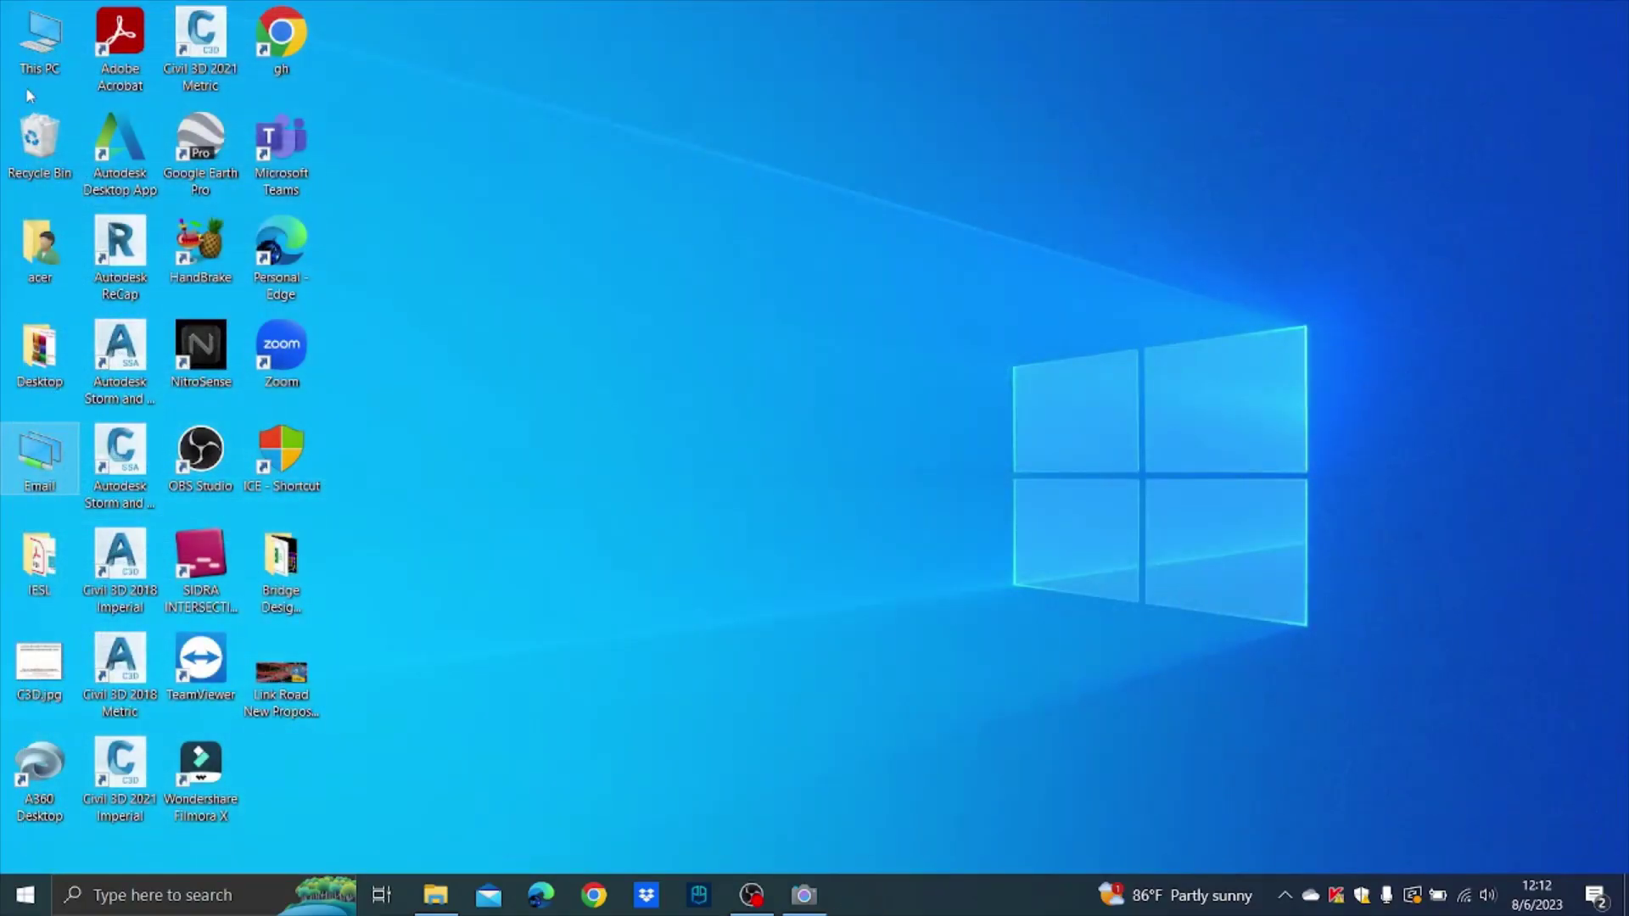
{"action": "double_click", "coordinate": [40, 456]}
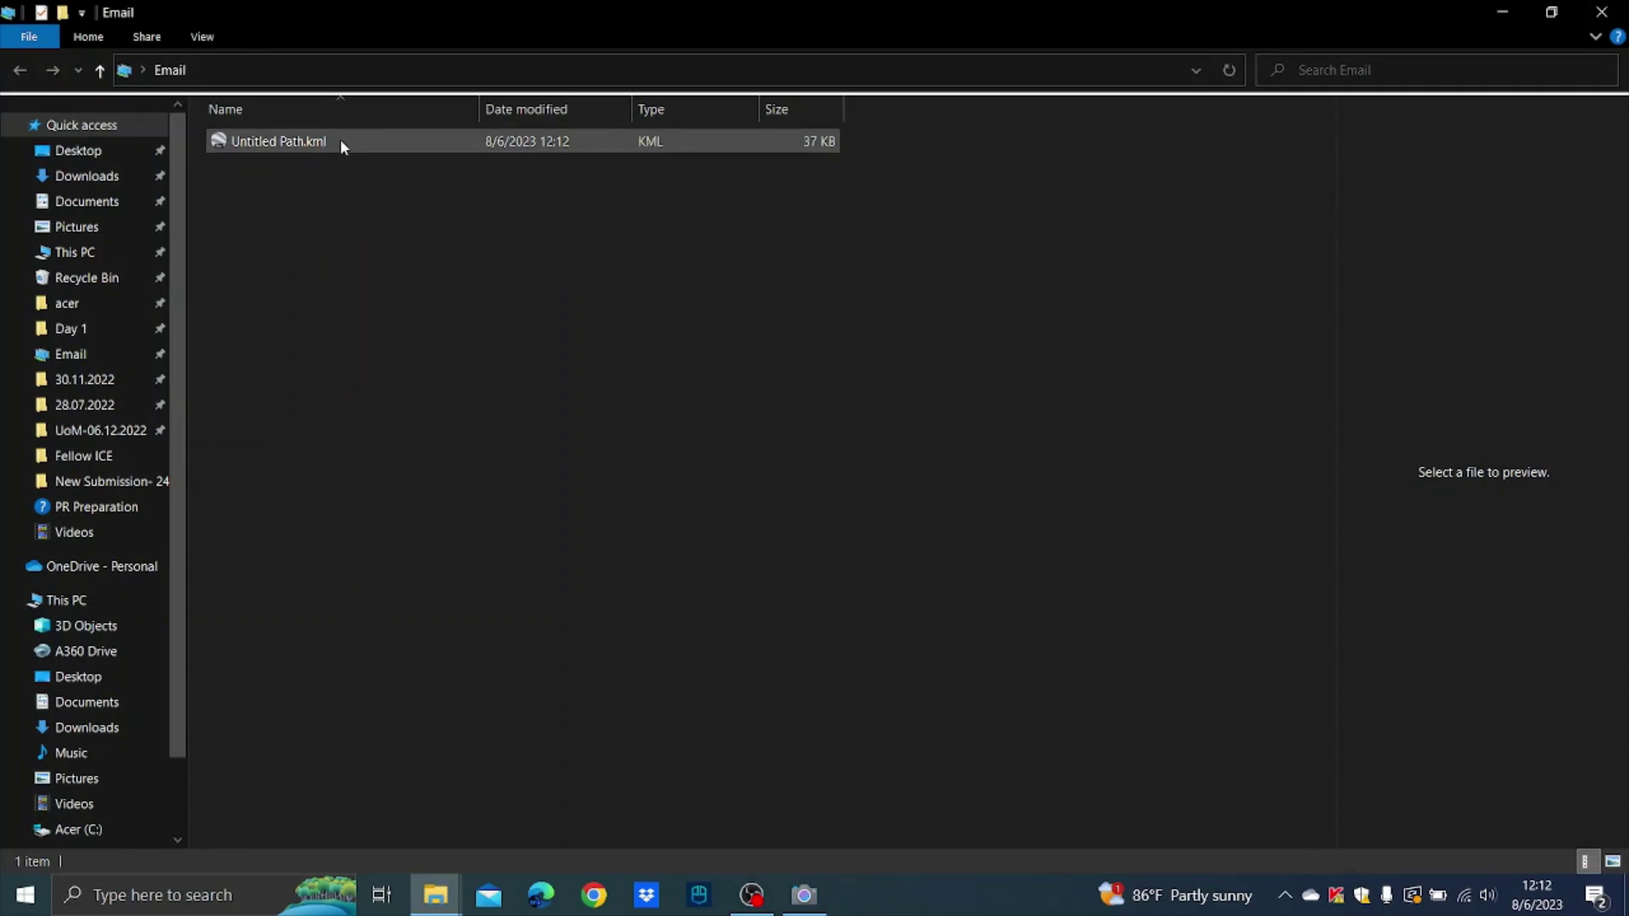
{"action": "left_click", "coordinate": [1502, 12]}
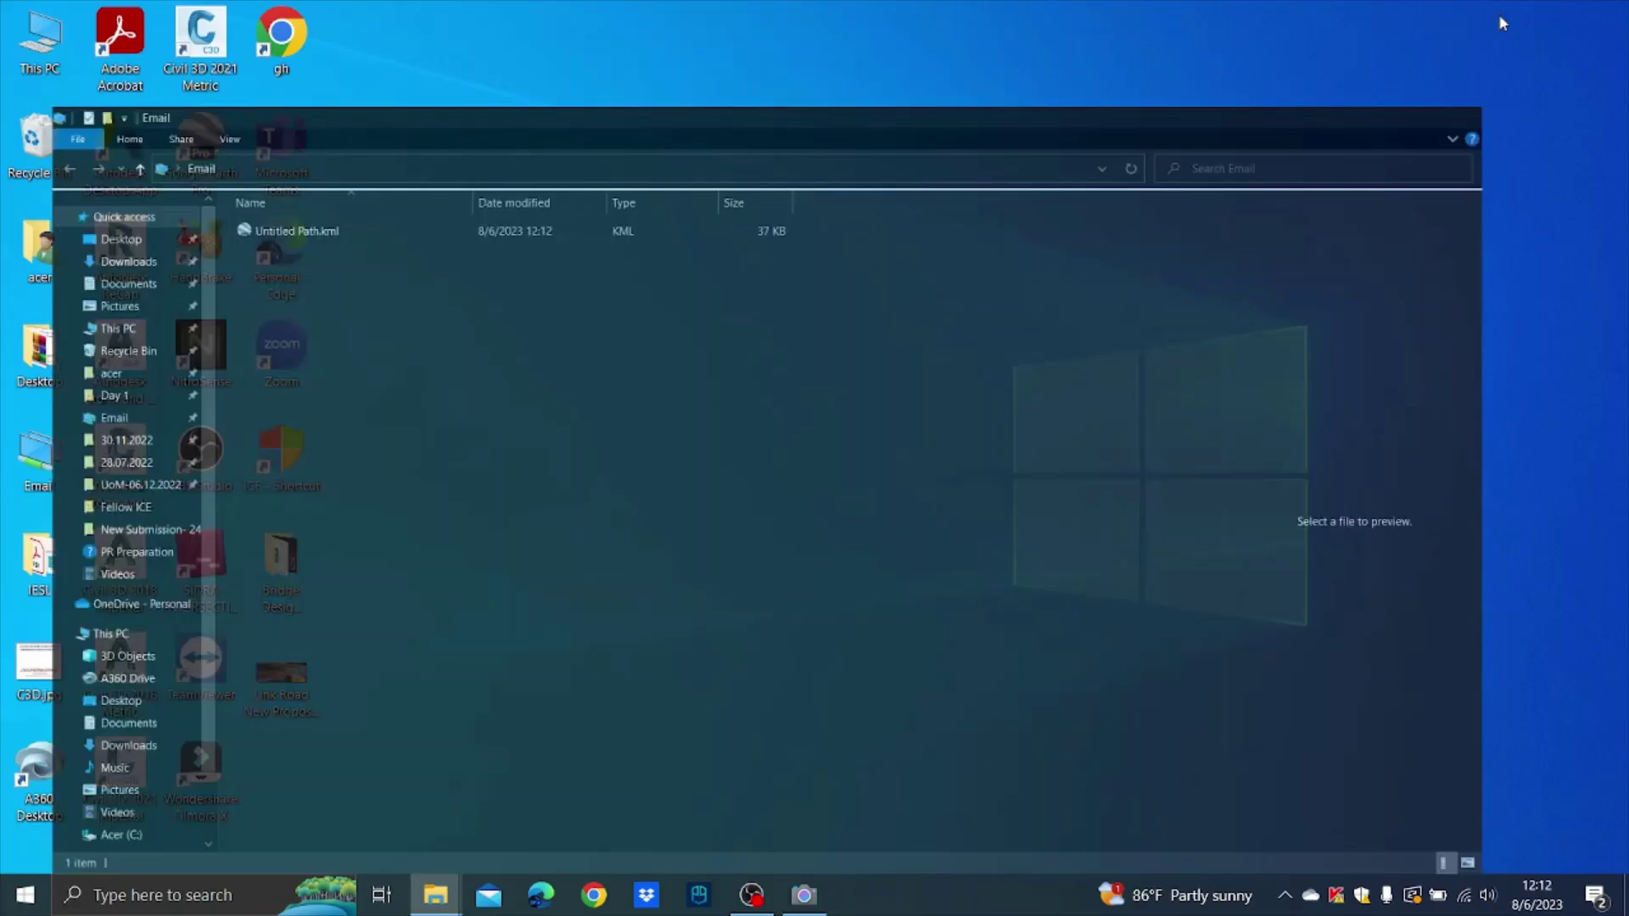
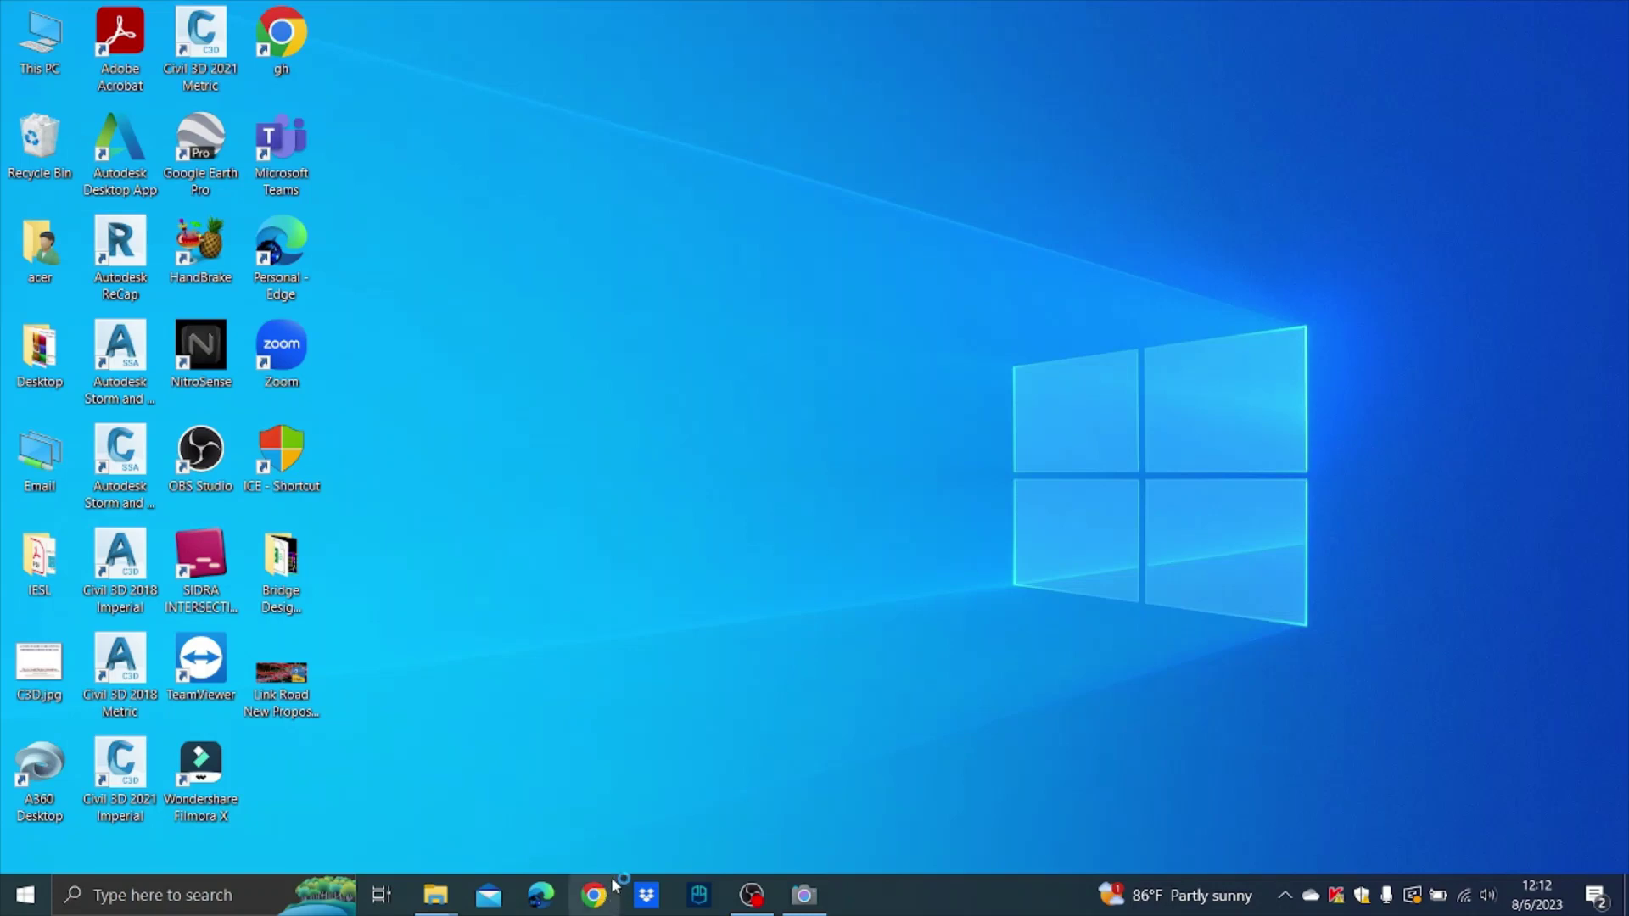
{"action": "type", "text": "g"}
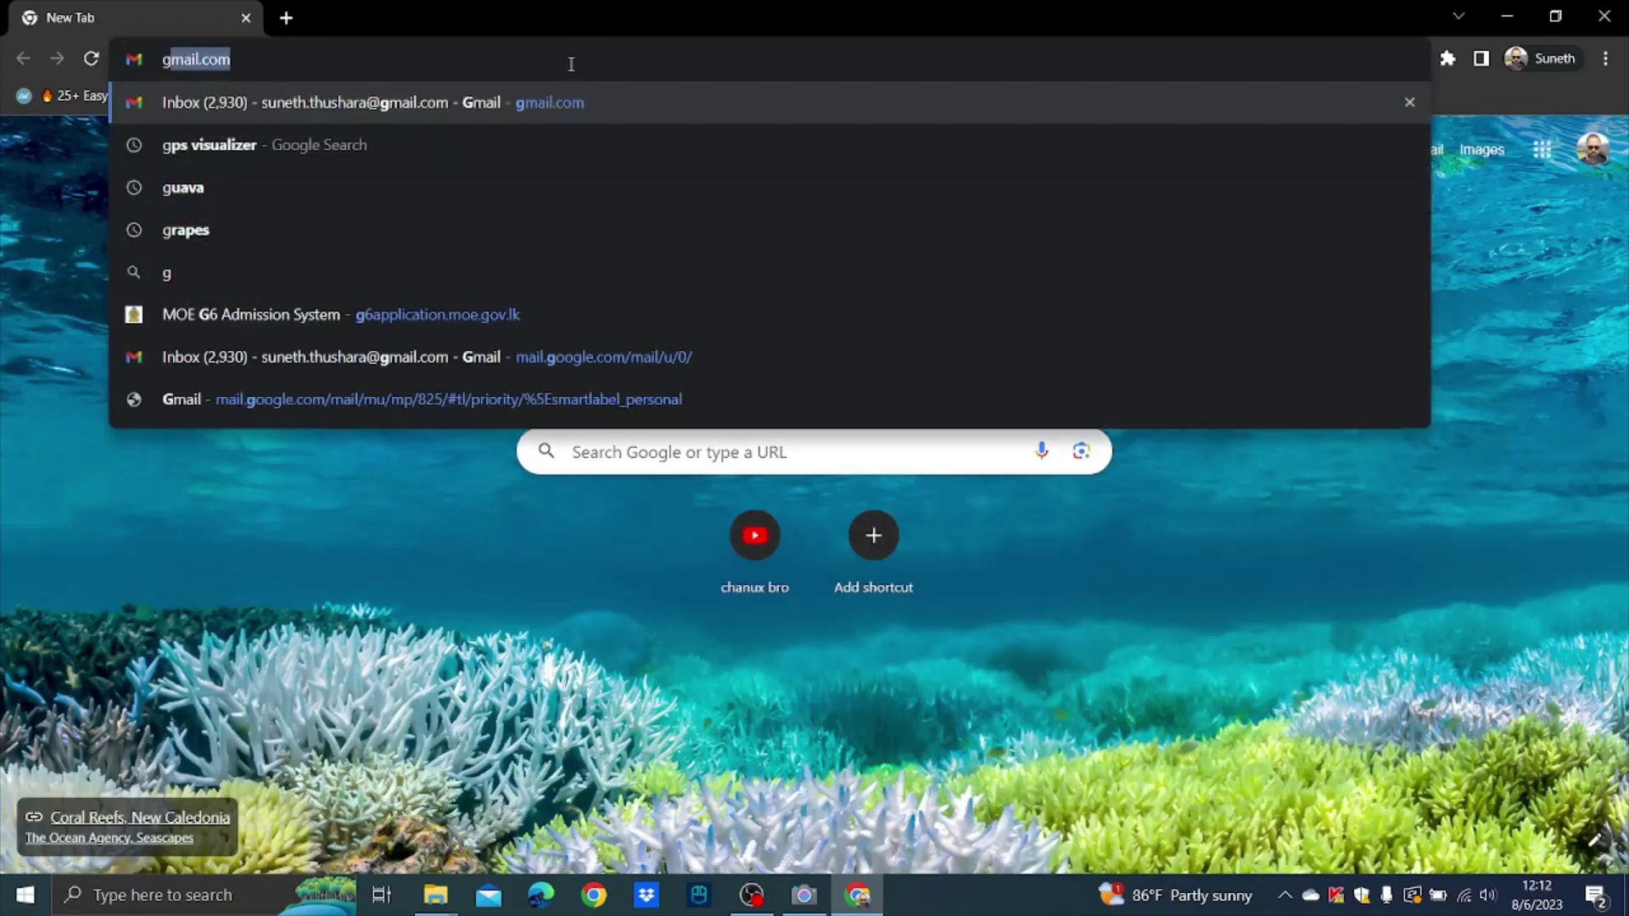
{"action": "type", "text": "ps"}
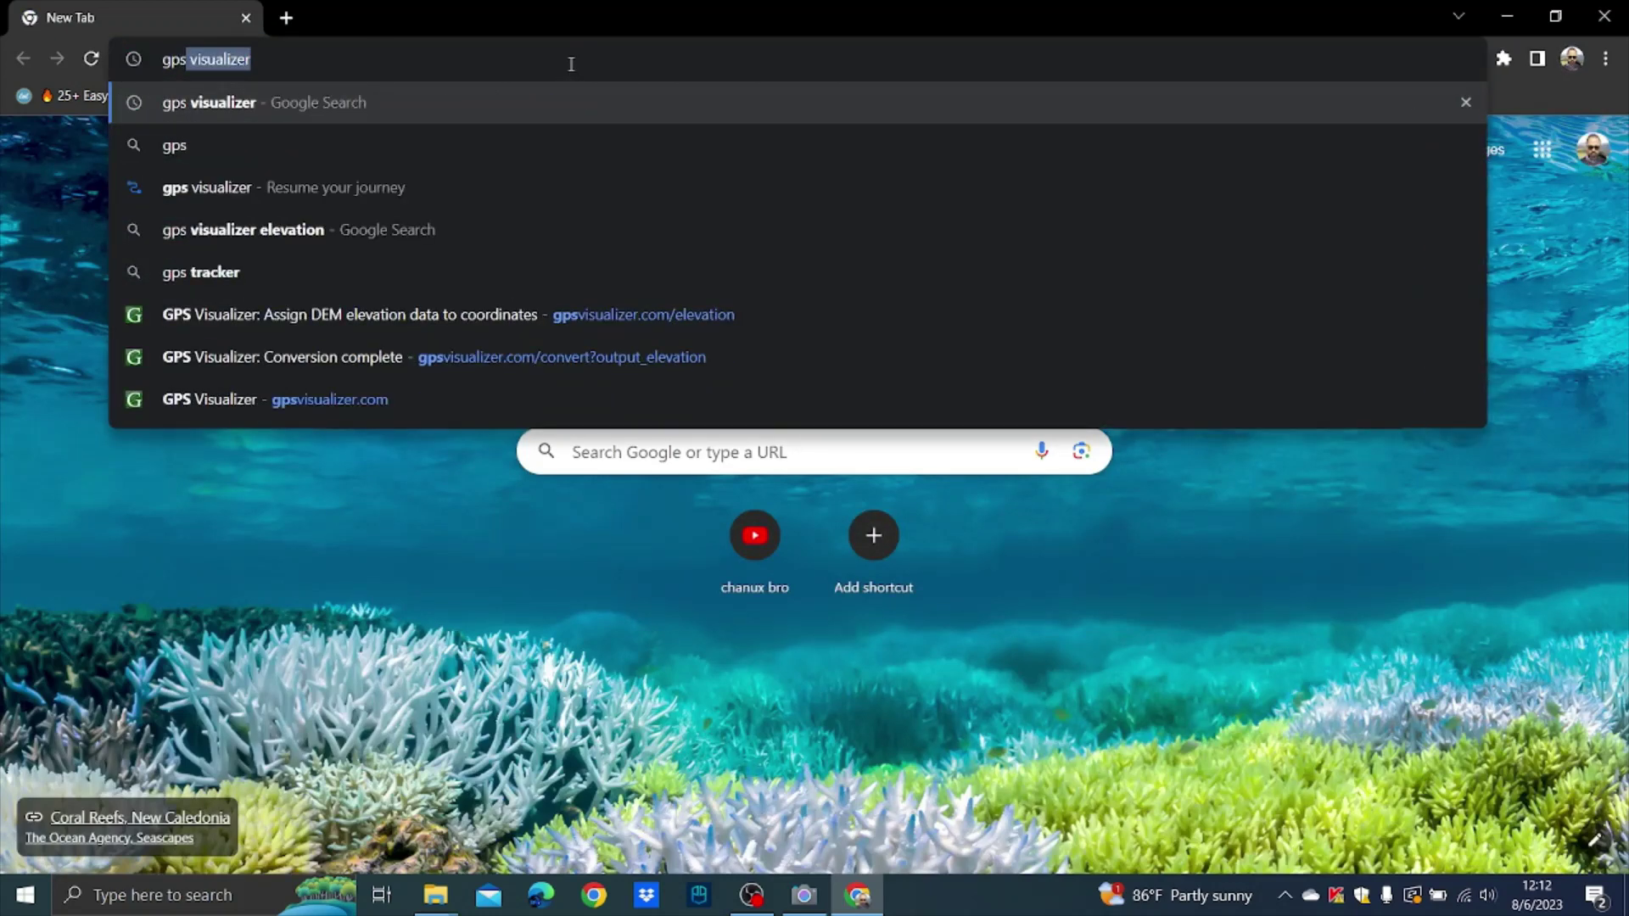
- Run the 'gps visualizer' search and open the GPS Visualizer site from the results
{"action": "key", "text": "Return"}
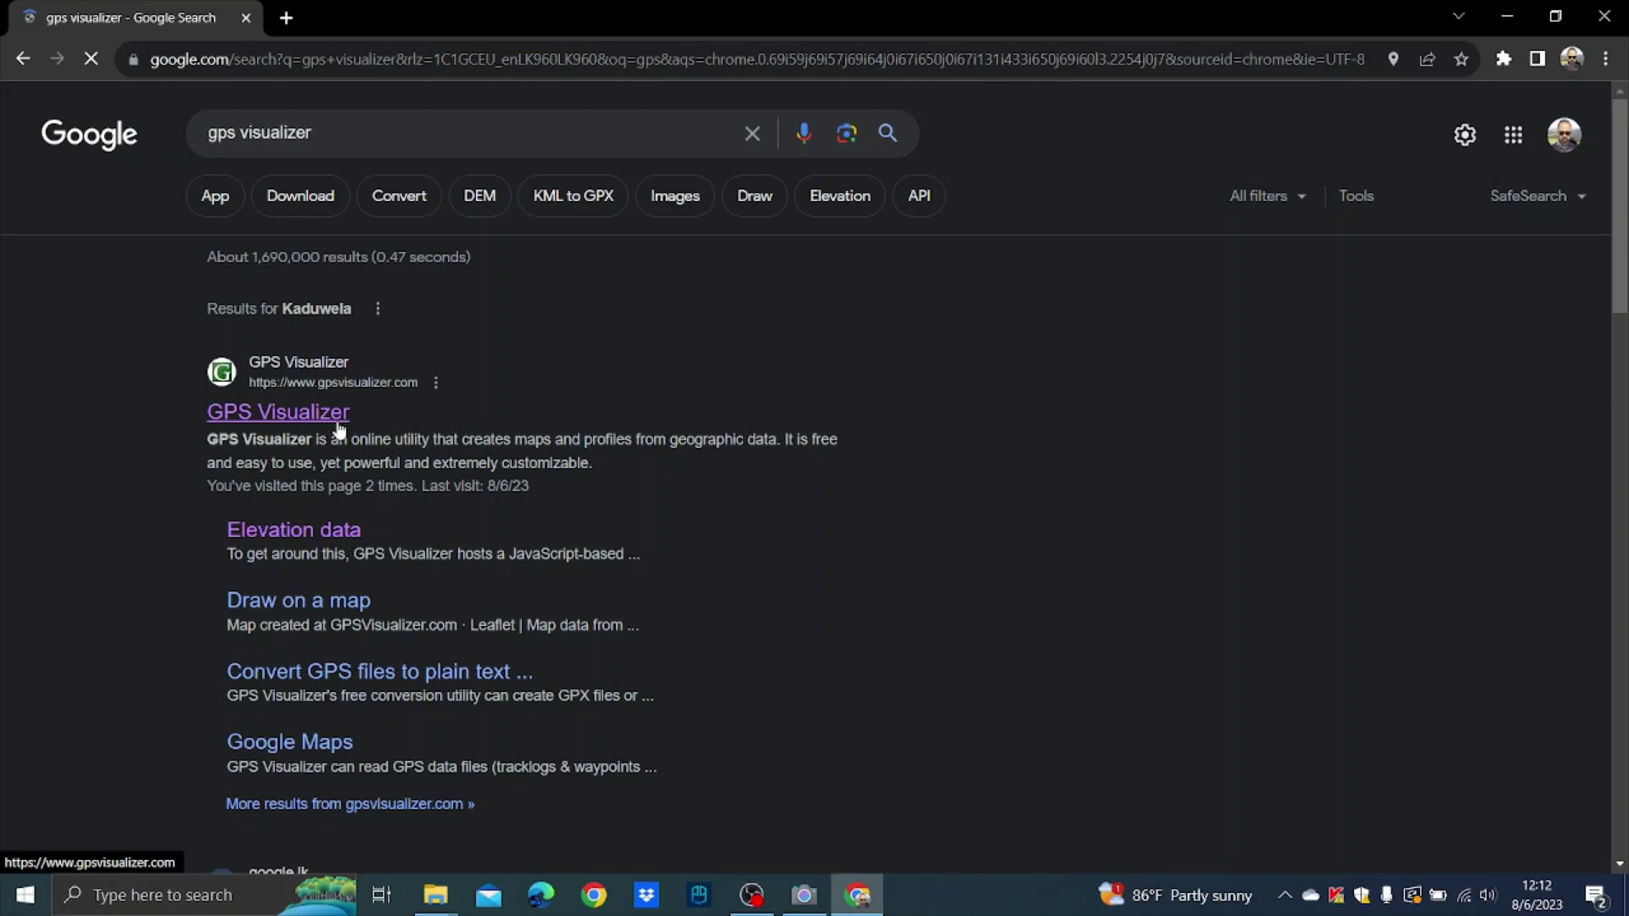
{"action": "left_click", "coordinate": [340, 428]}
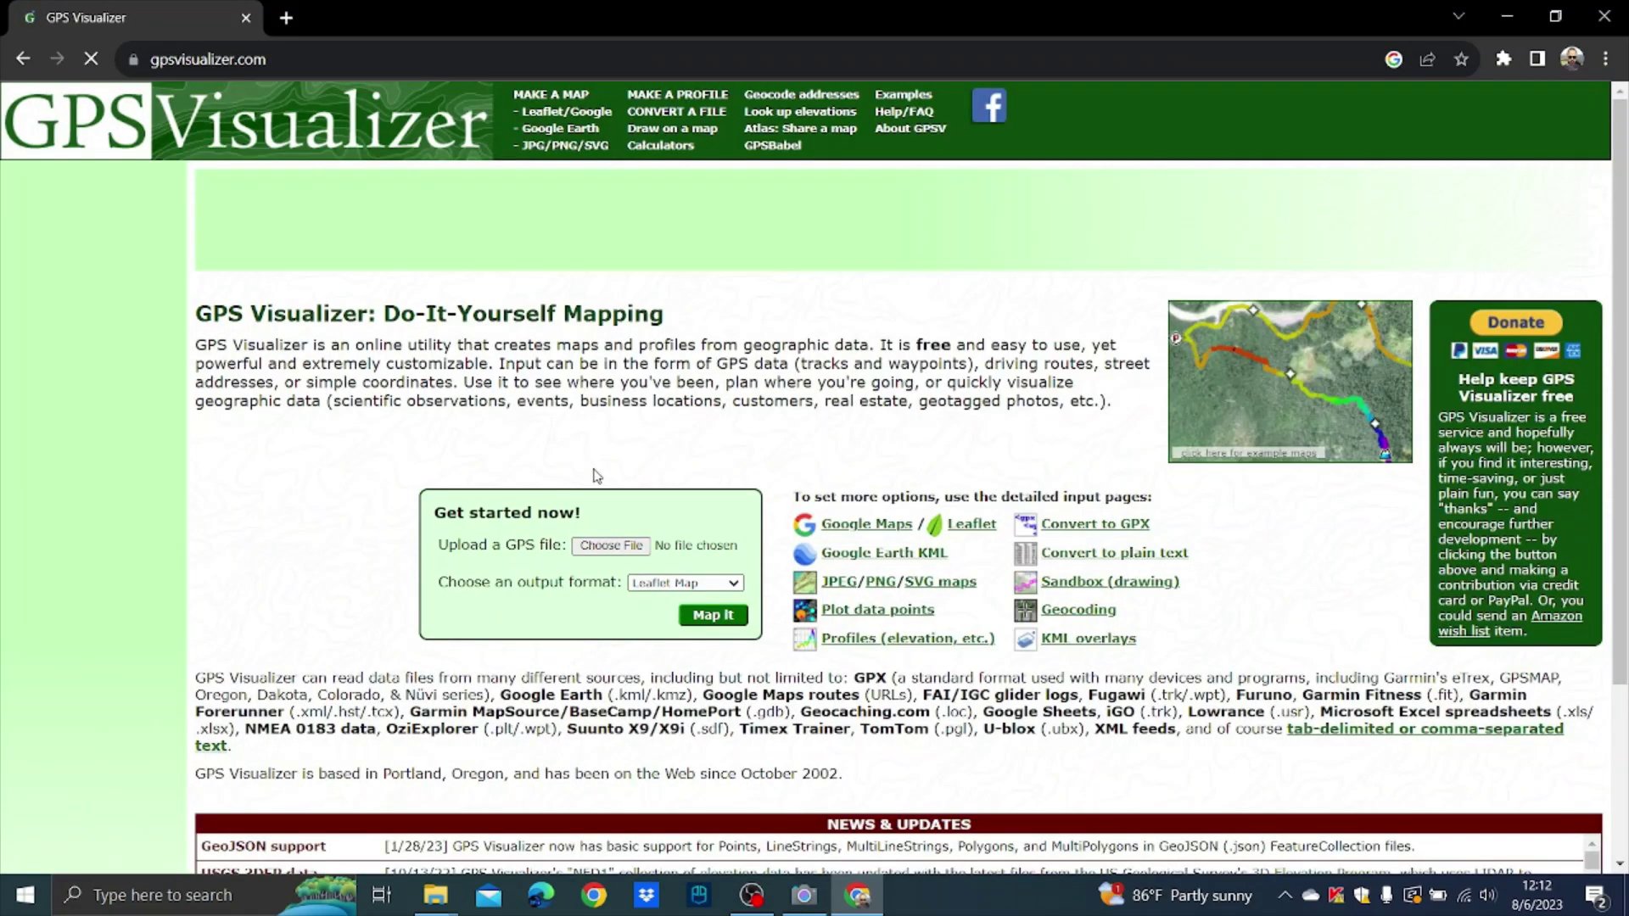
- Append /elevation to the site address and load the elevation-lookup page
{"action": "left_click", "coordinate": [299, 66]}
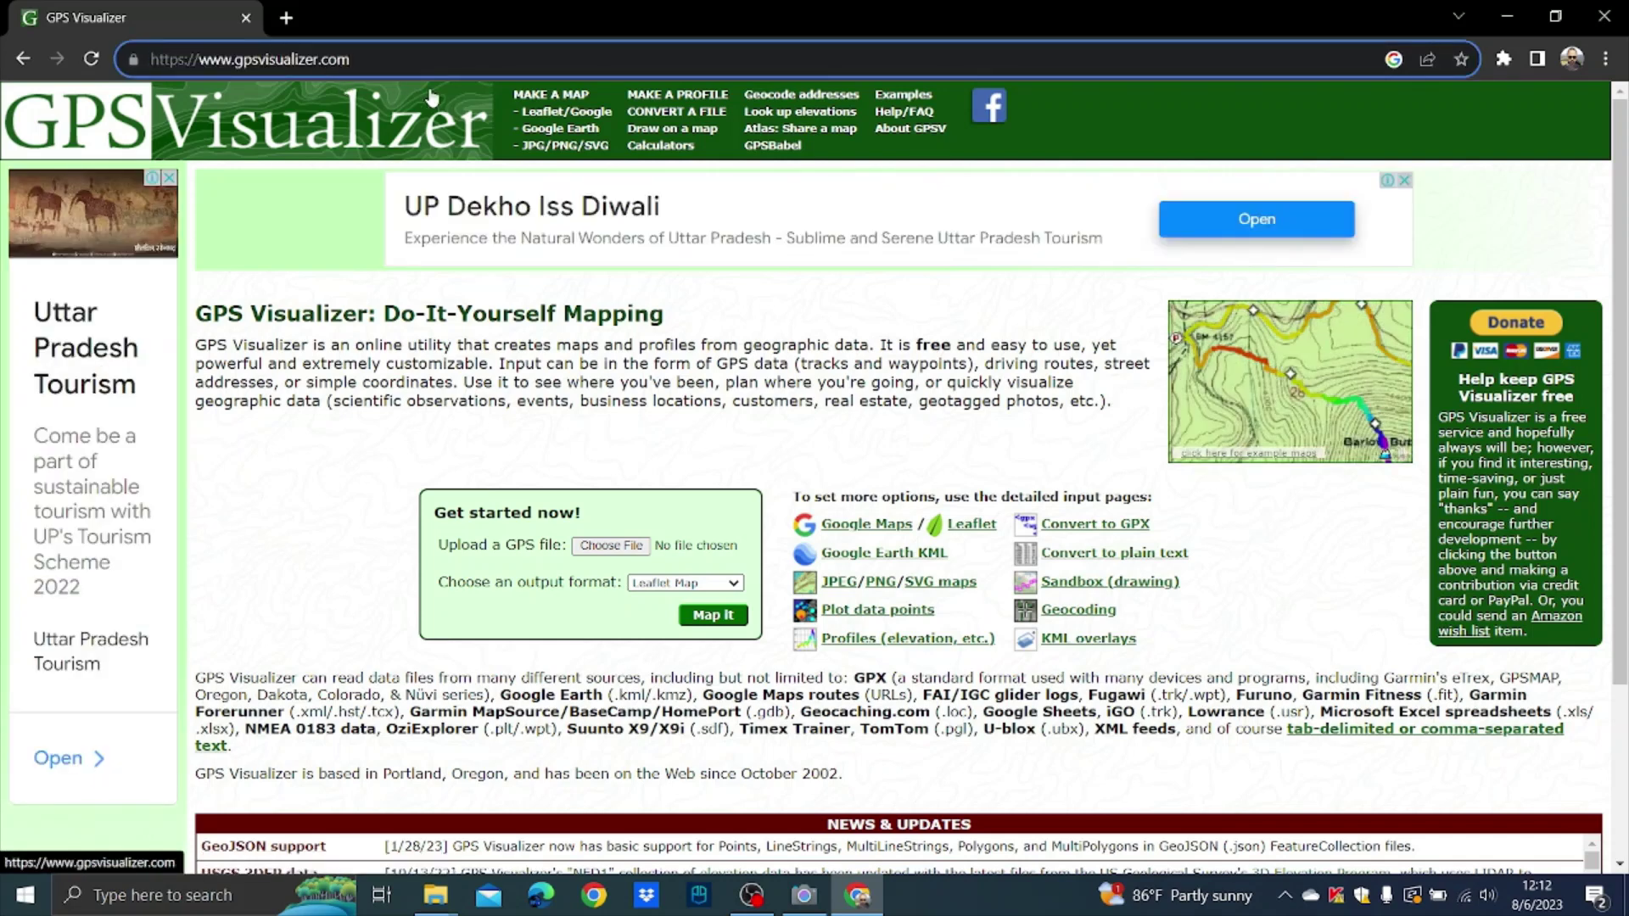
{"action": "type", "text": "/"}
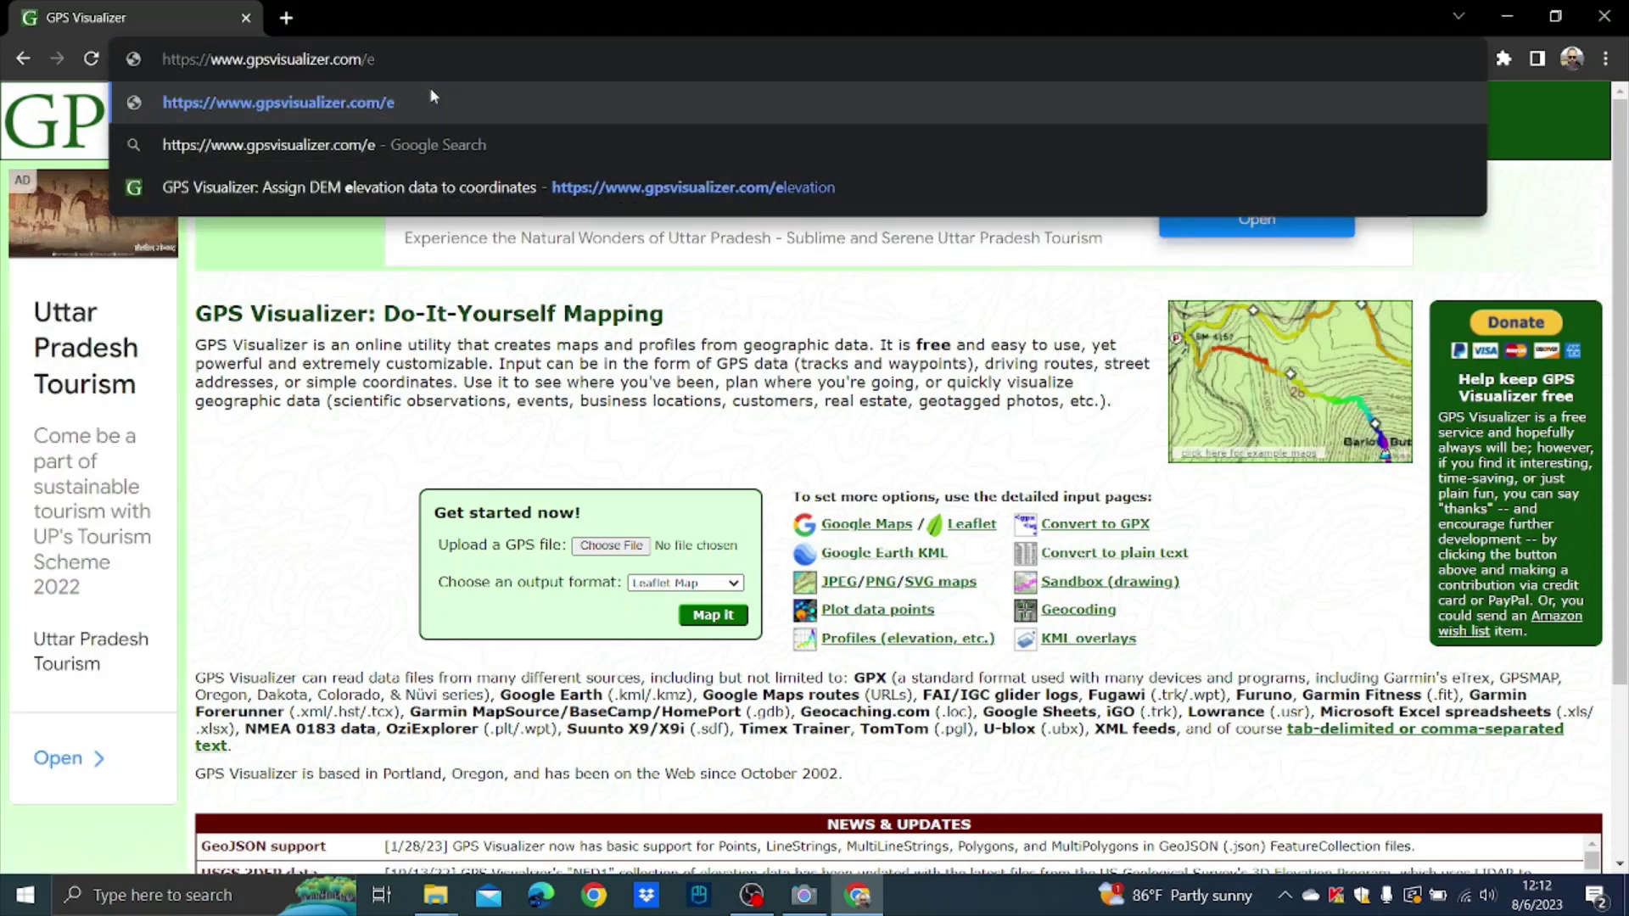
{"action": "type", "text": "eleva"}
{"action": "type", "text": "t"}
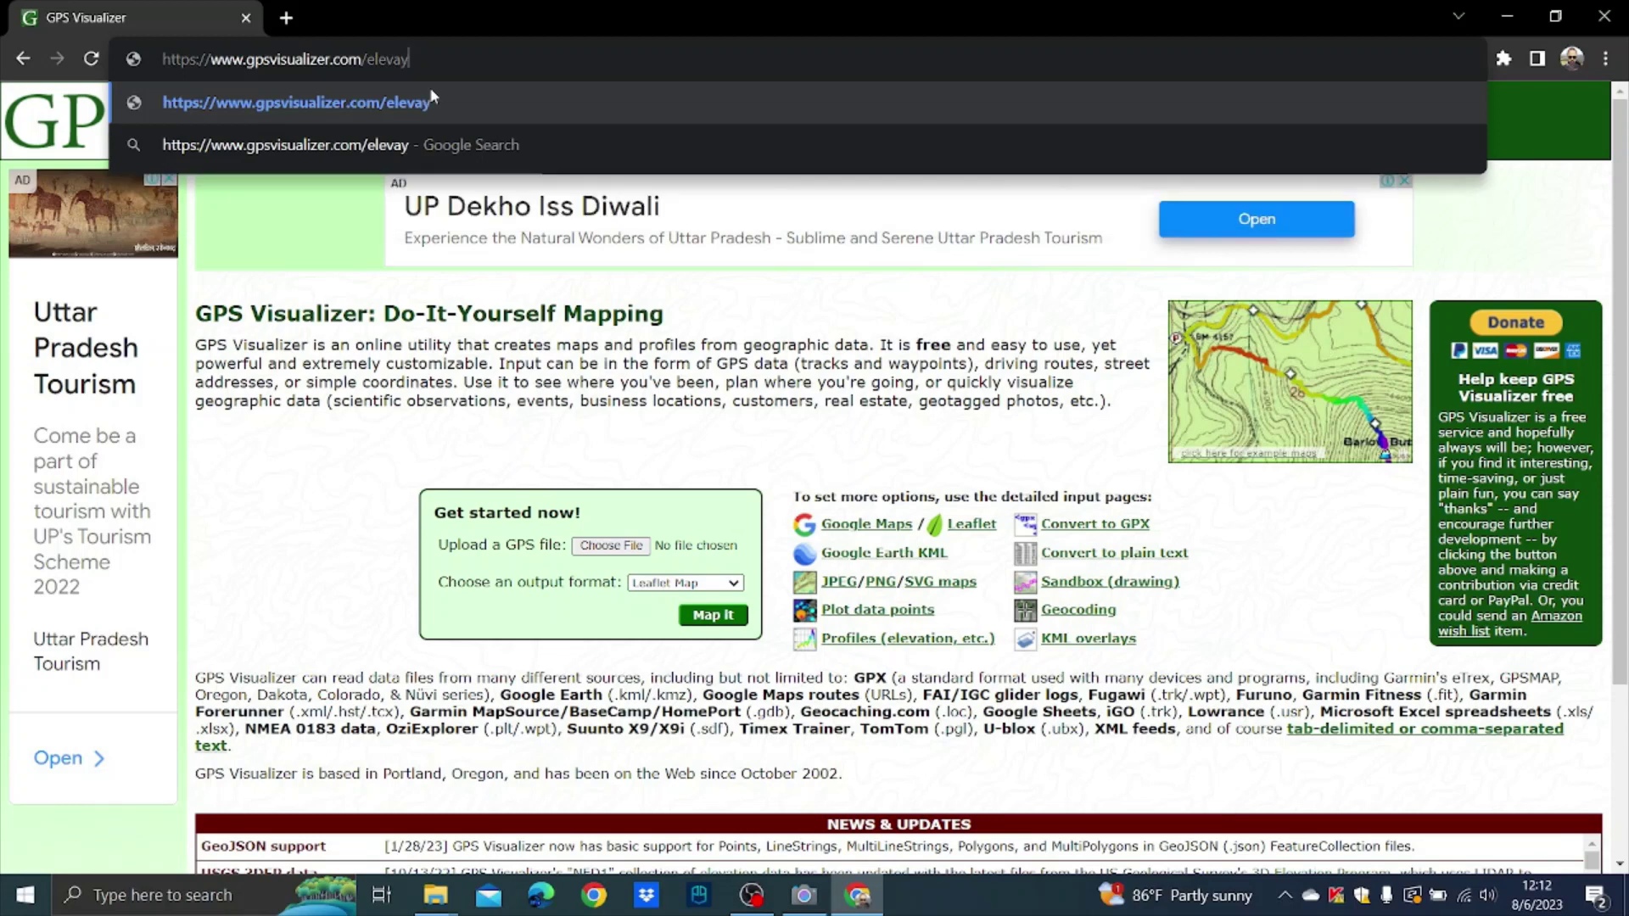
{"action": "type", "text": "ion"}
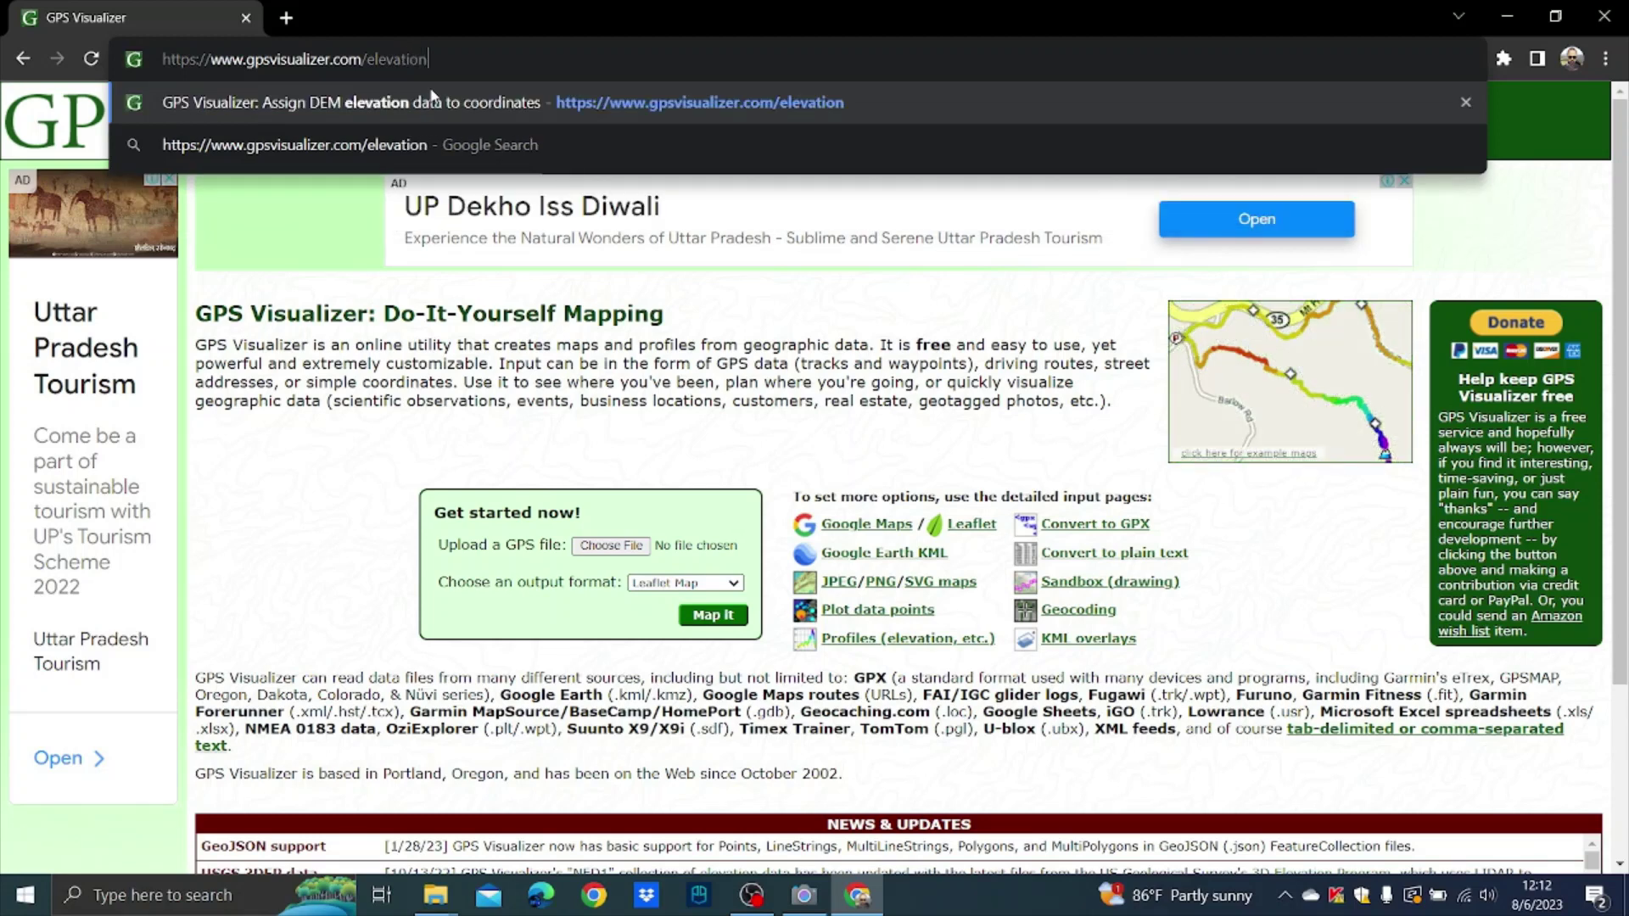
{"action": "key", "text": "Return"}
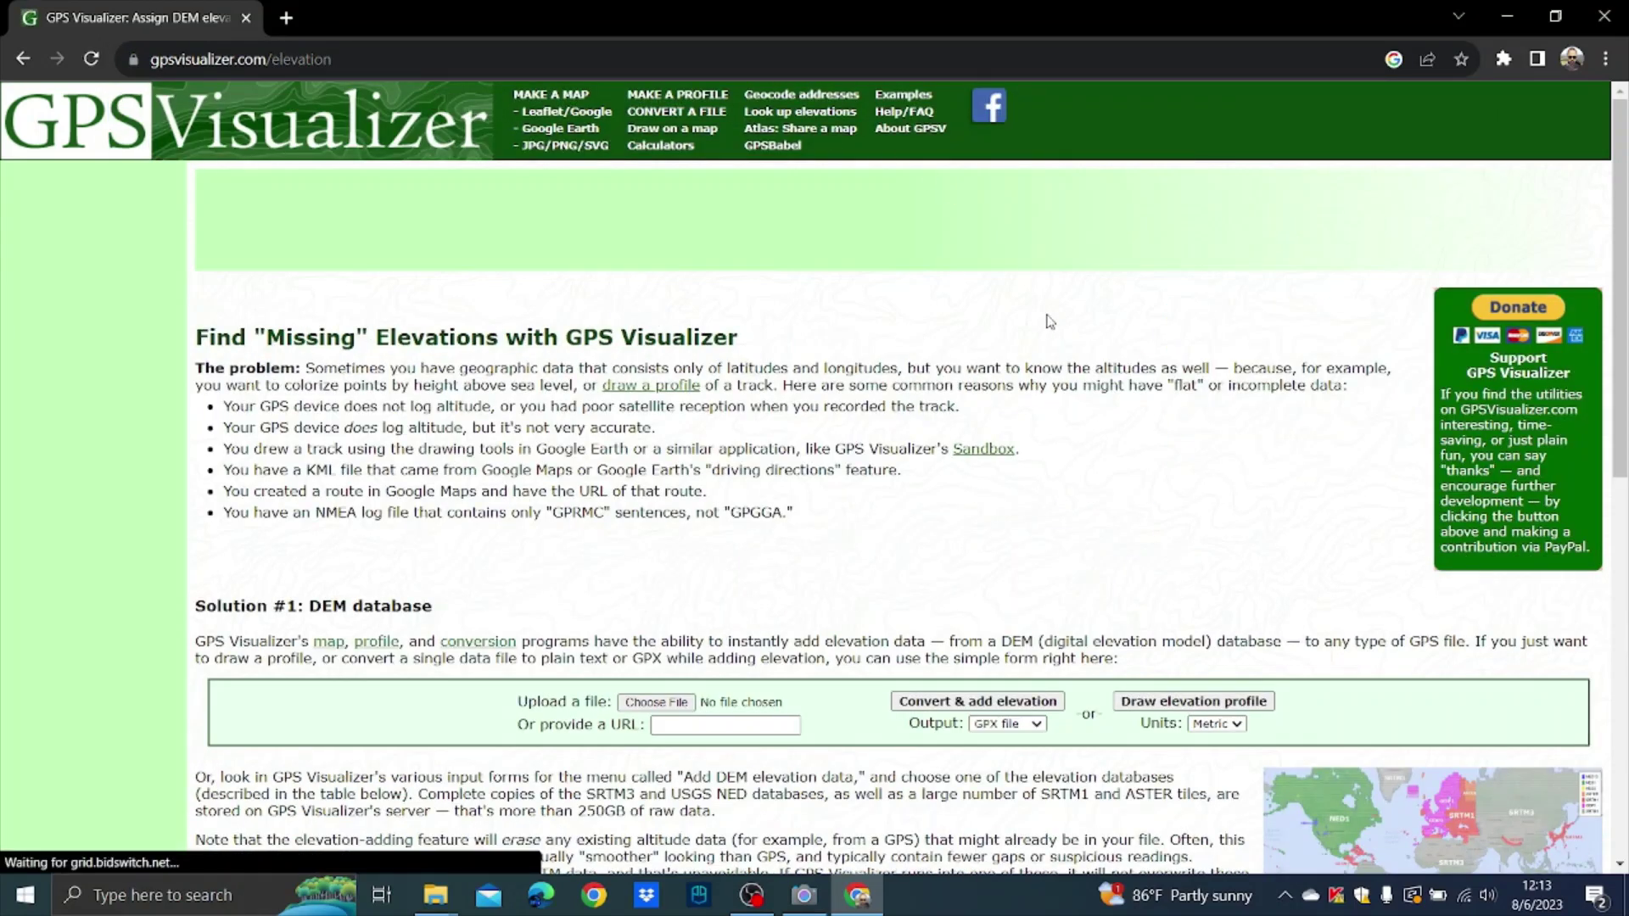
{"action": "scroll", "coordinate": [1047, 321], "scroll_direction": "down", "scroll_amount": 1}
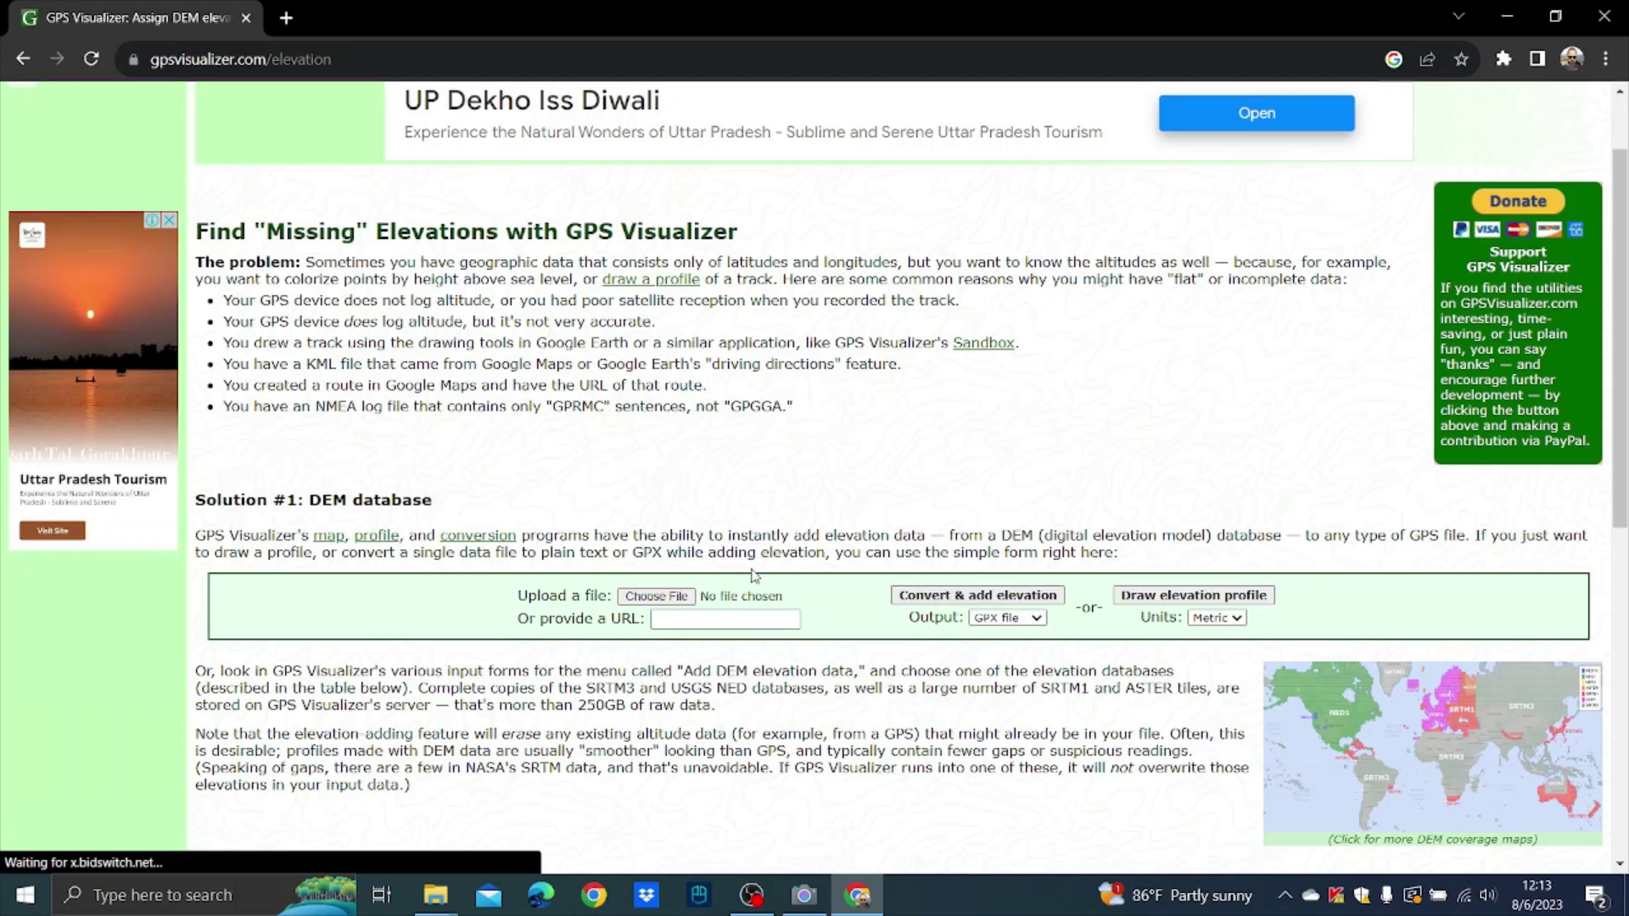
- Upload Untitled Path.kml and convert it to a GPX file with elevations added
{"action": "left_click", "coordinate": [679, 598]}
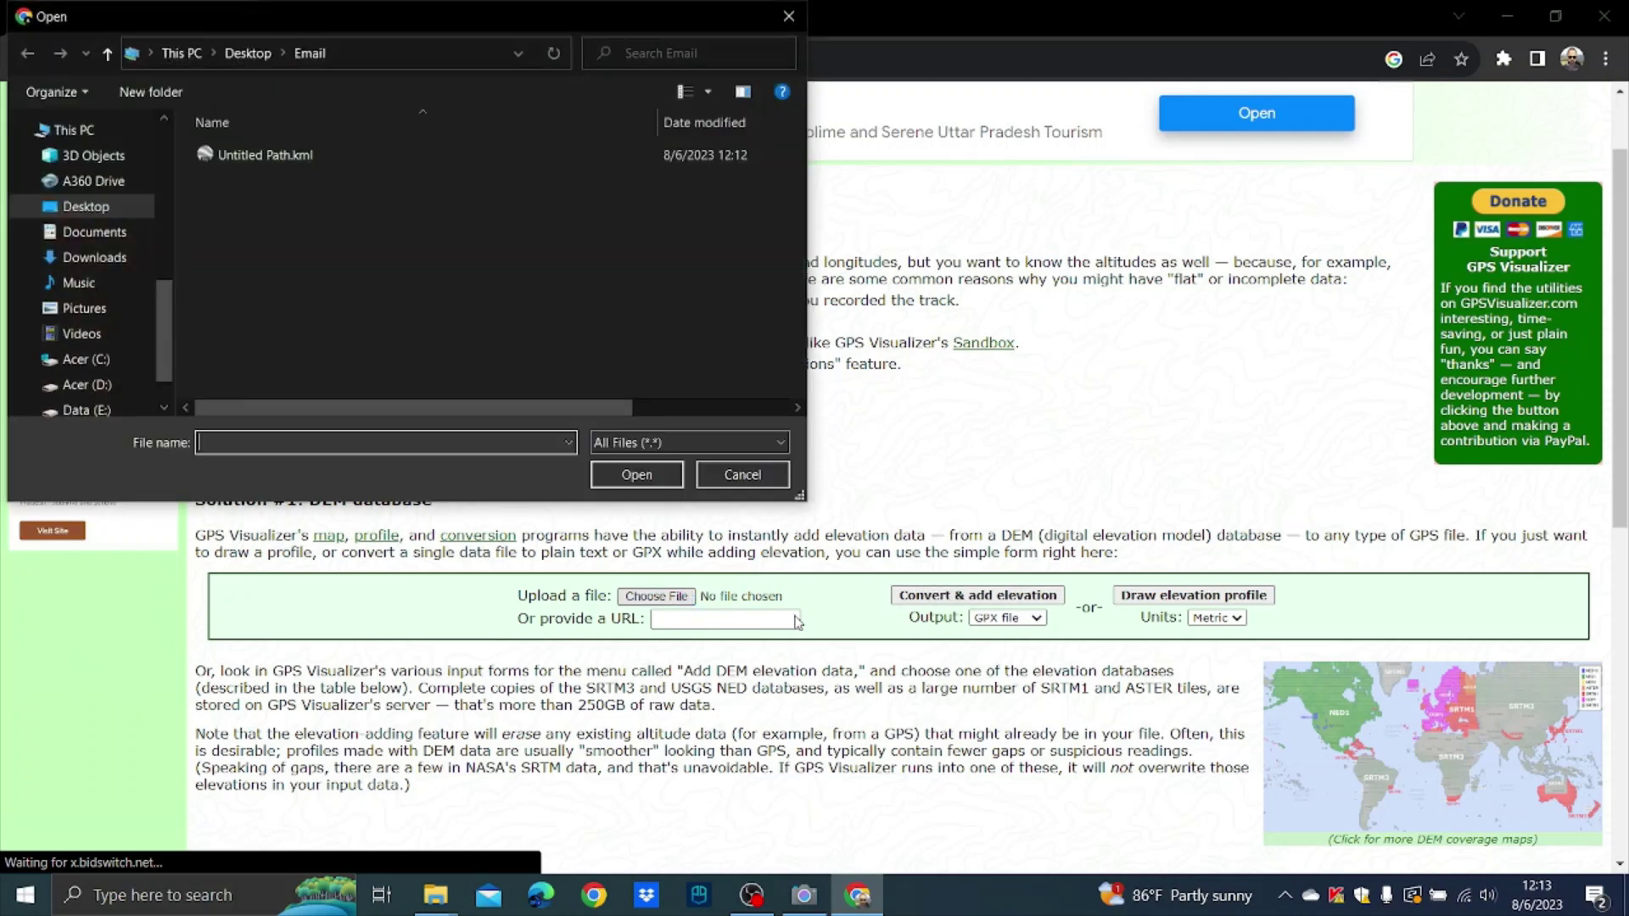
{"action": "left_click", "coordinate": [254, 156]}
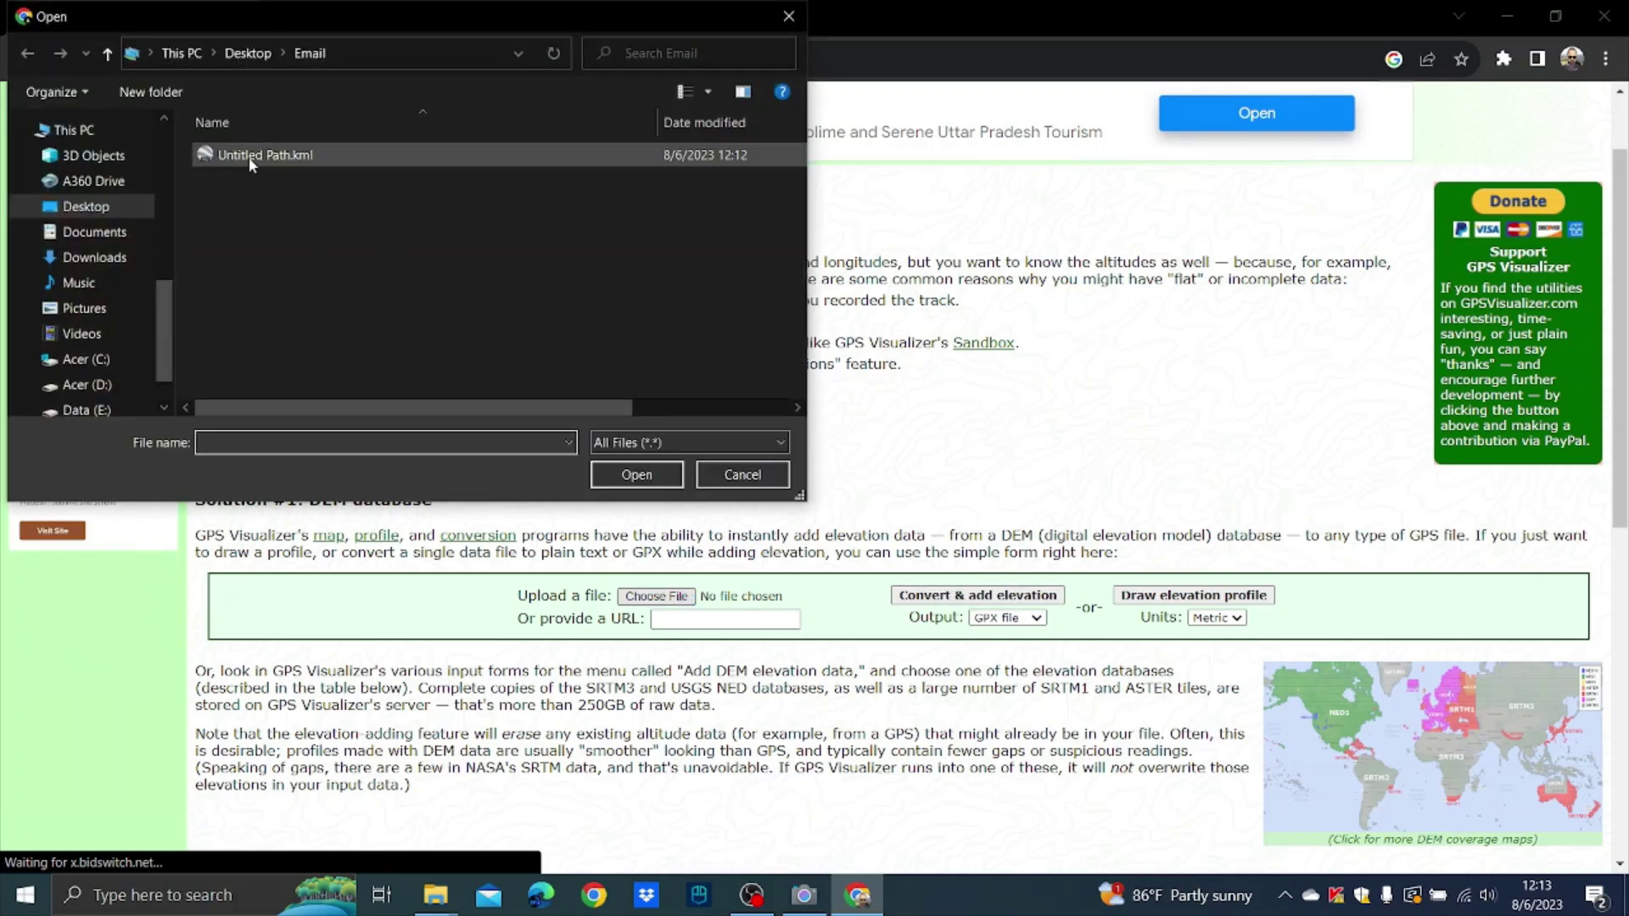
{"action": "left_click", "coordinate": [636, 474]}
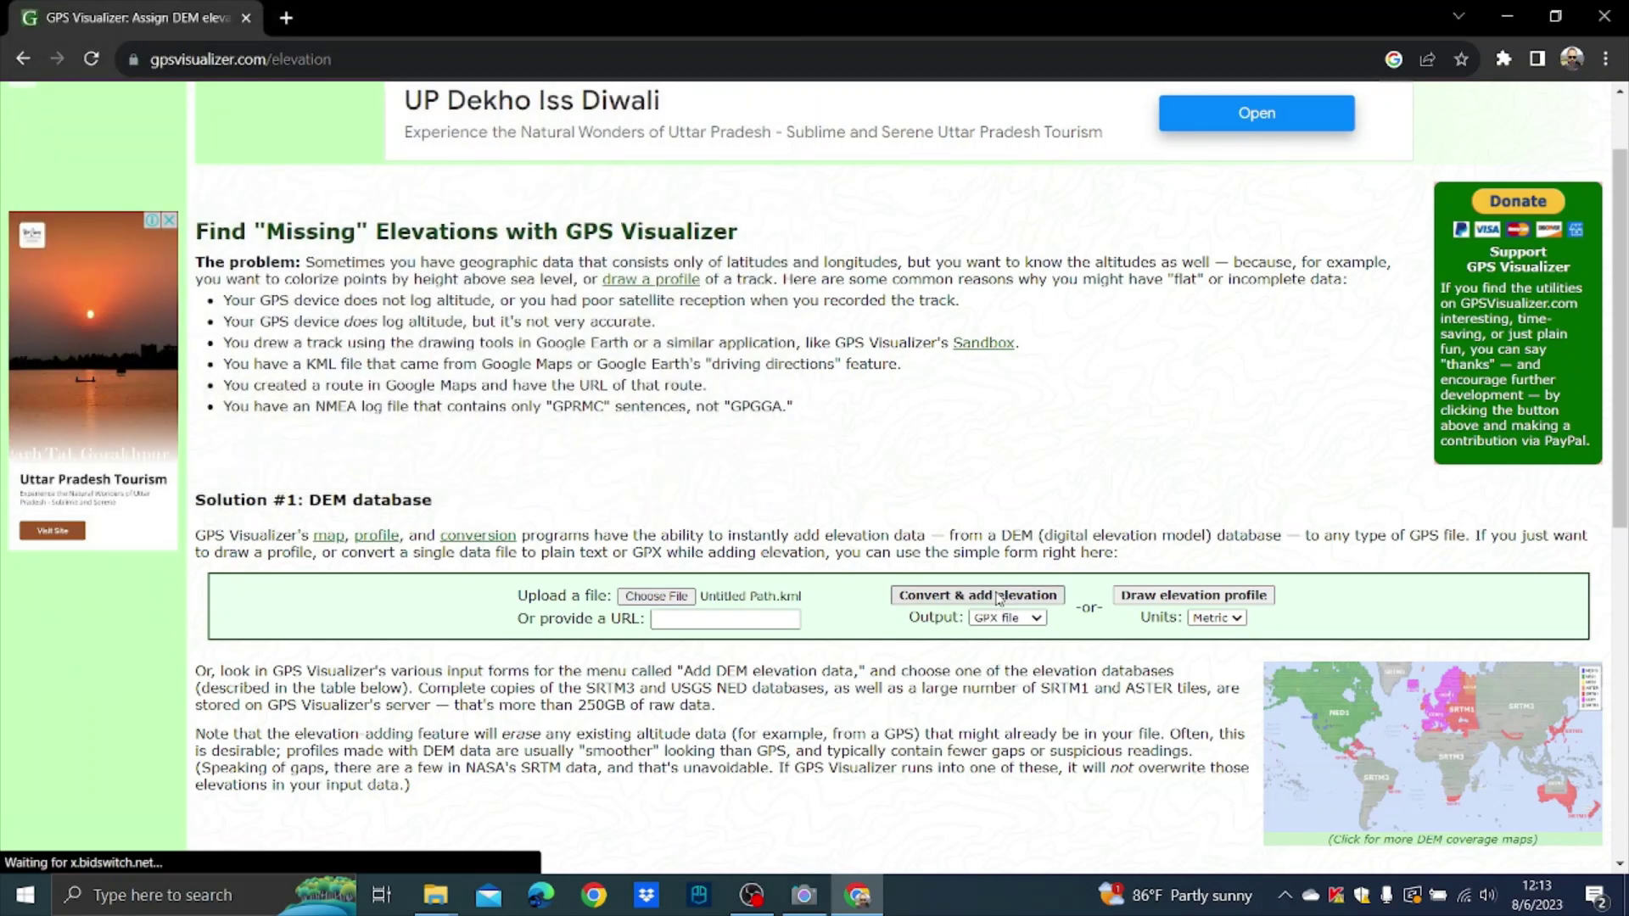
{"action": "left_click", "coordinate": [999, 599]}
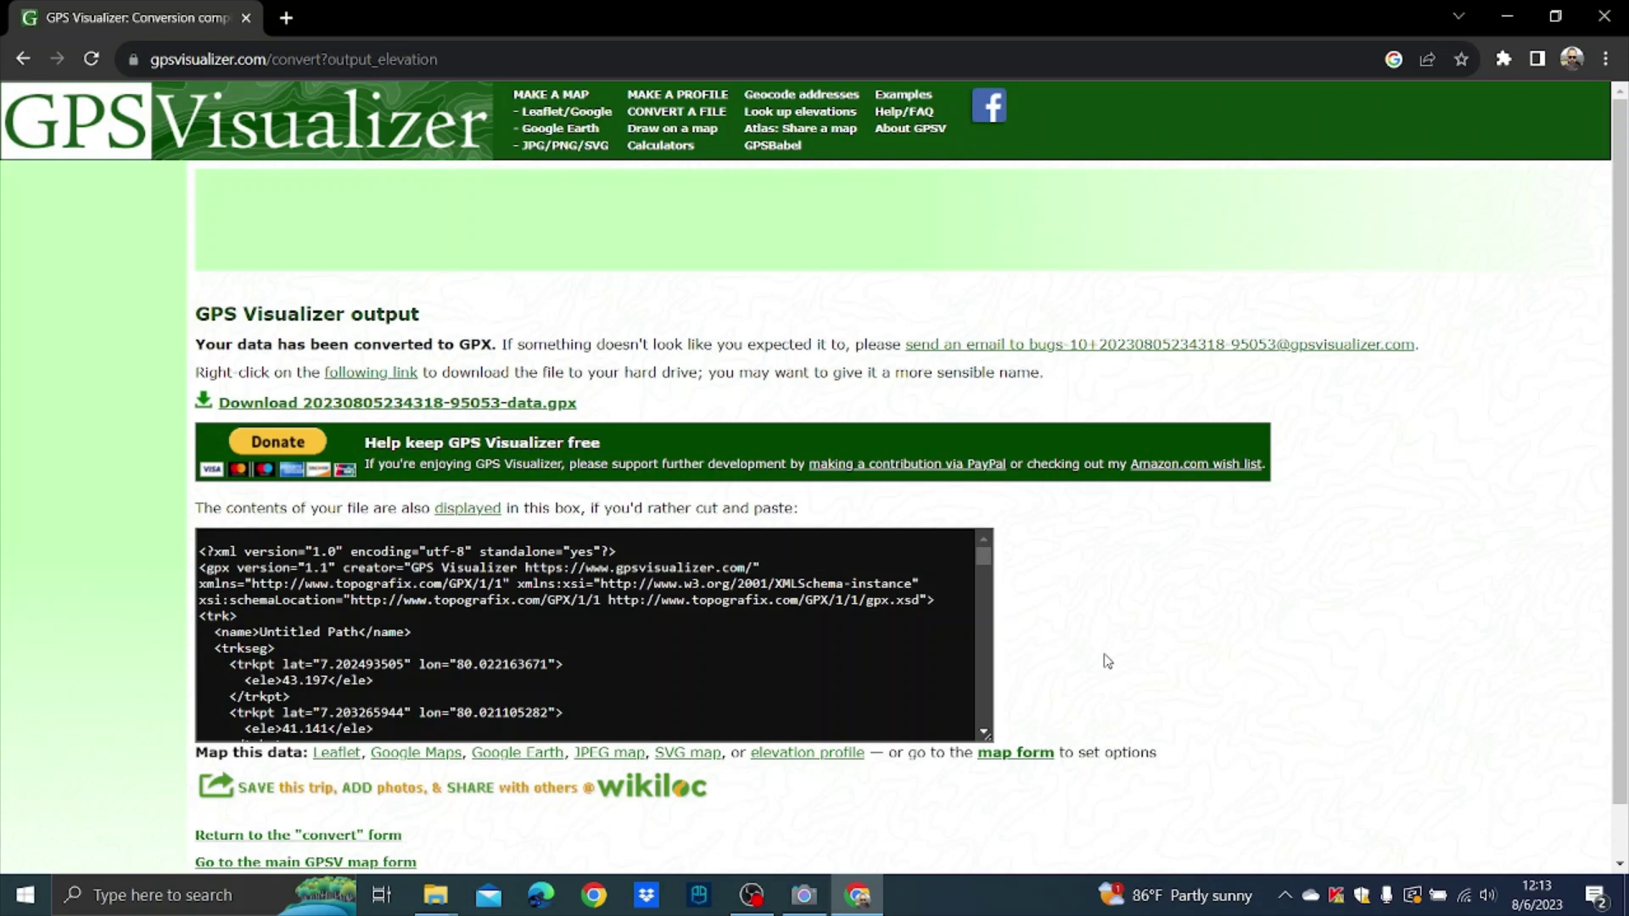
{"action": "scroll", "coordinate": [940, 433], "scroll_direction": "down", "scroll_amount": 1}
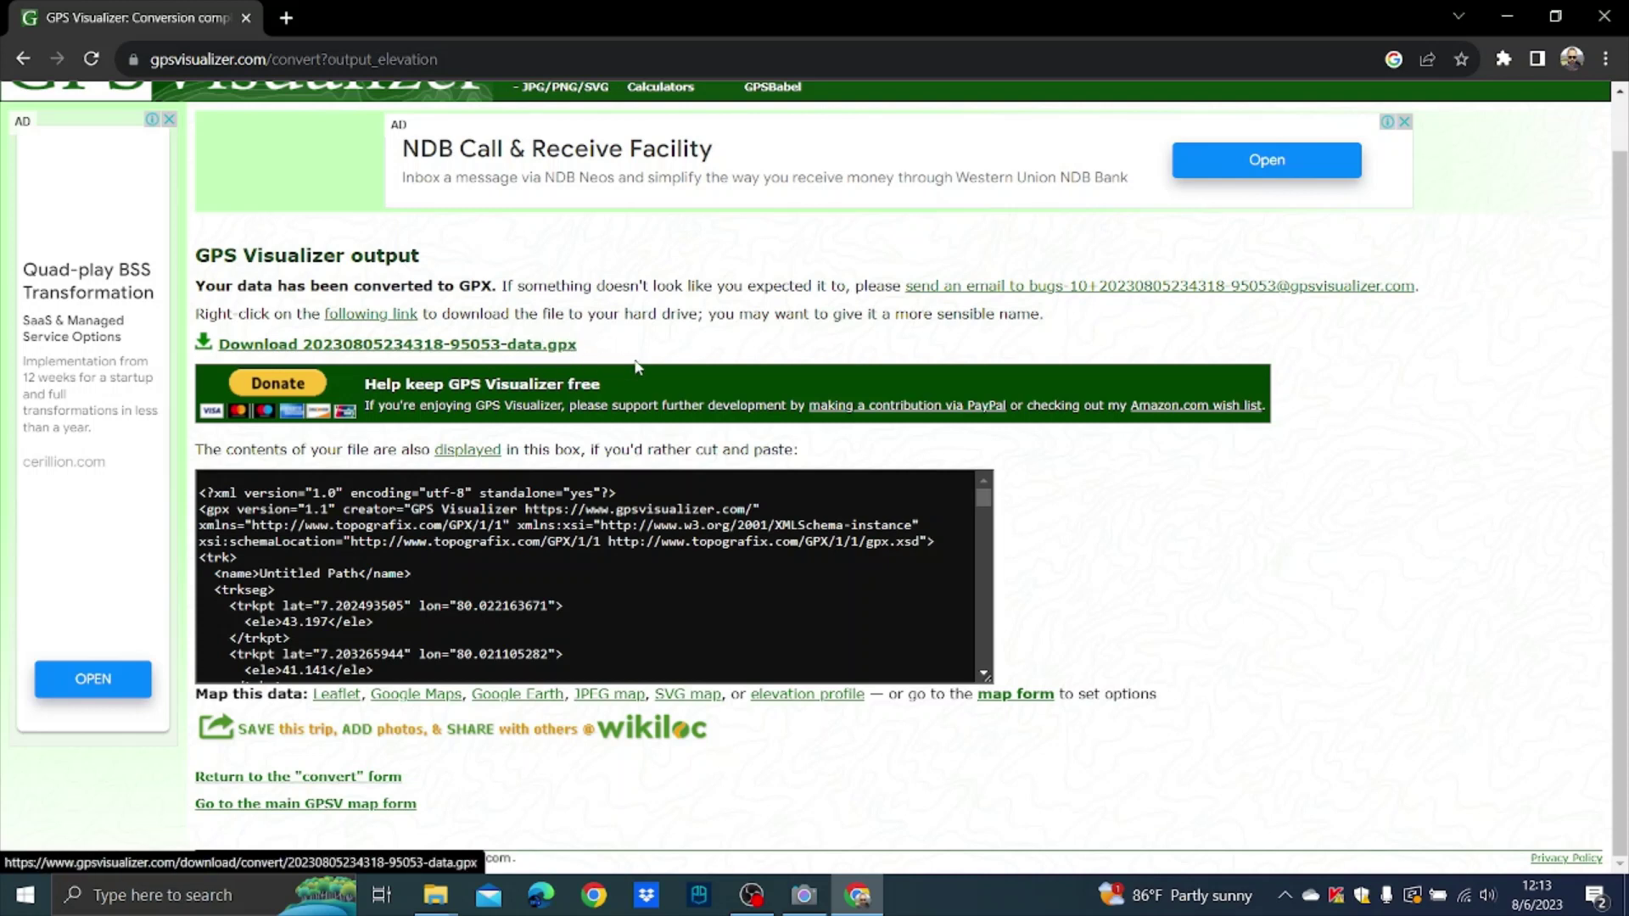
- Return to the form and convert Untitled Path.kml again with Plain text as the output format
{"action": "left_click", "coordinate": [23, 59]}
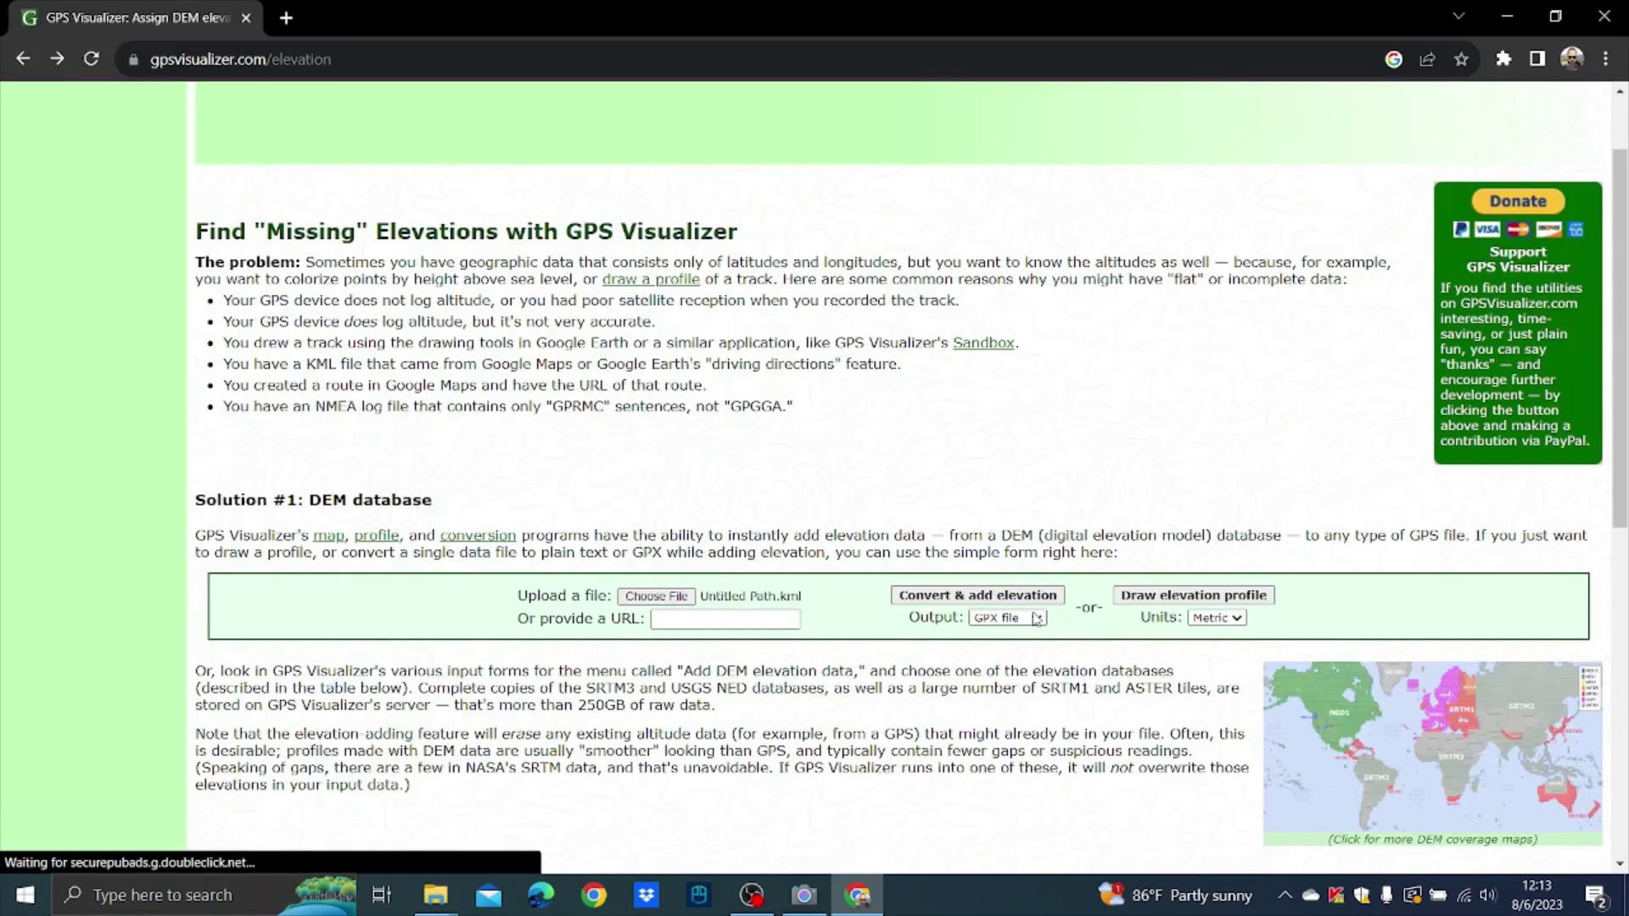
{"action": "left_click", "coordinate": [1037, 619]}
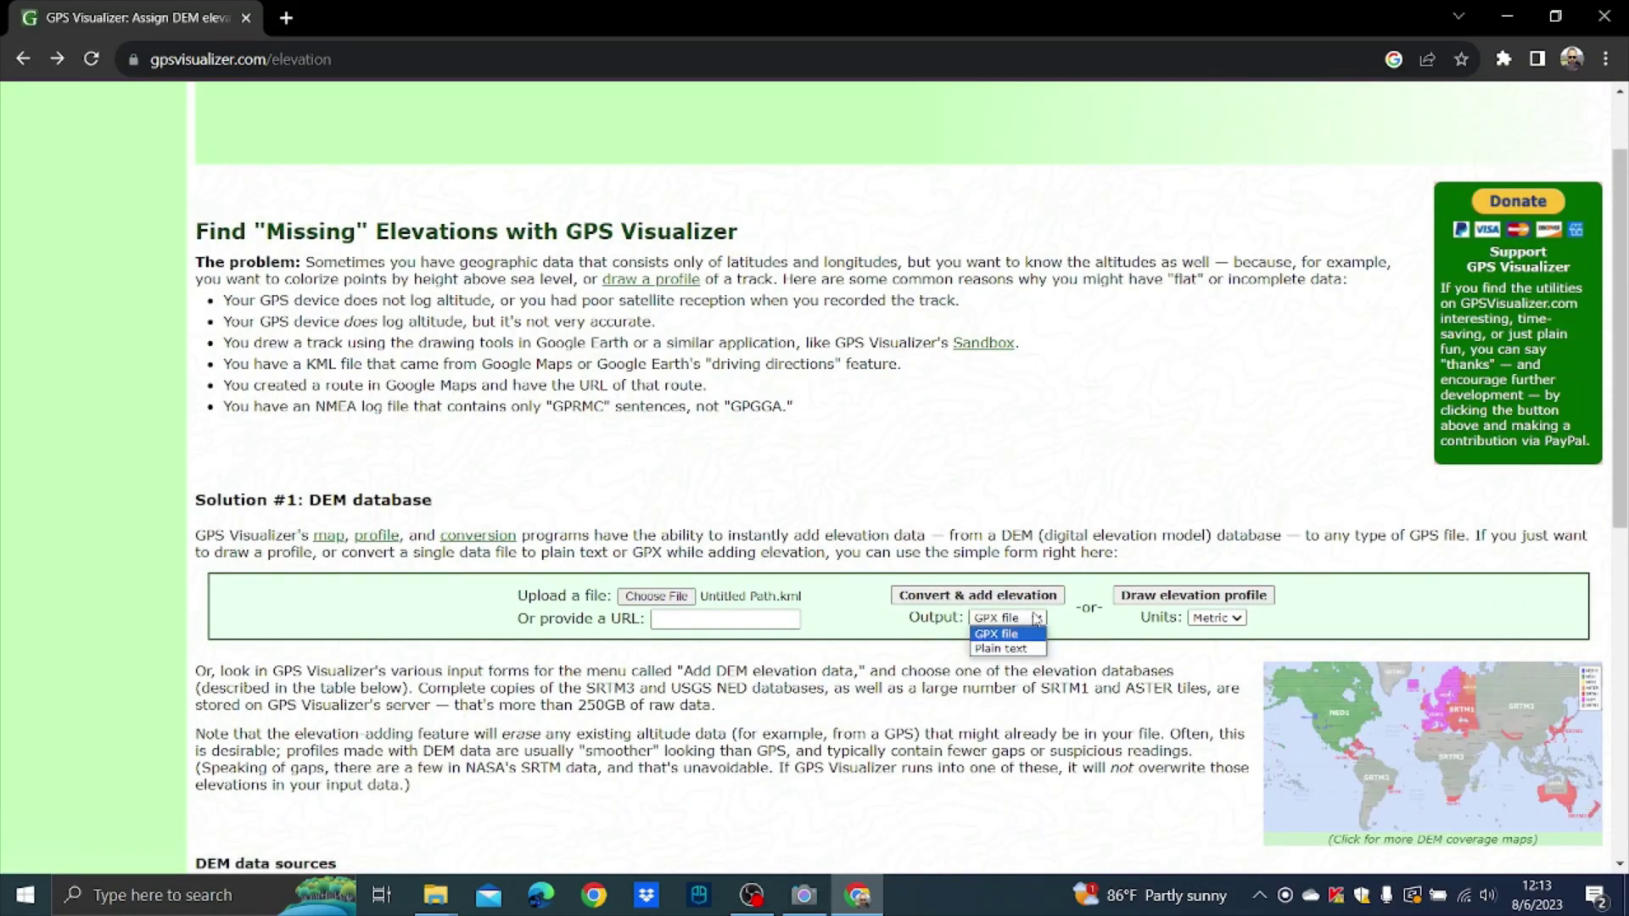
{"action": "left_click", "coordinate": [1005, 648]}
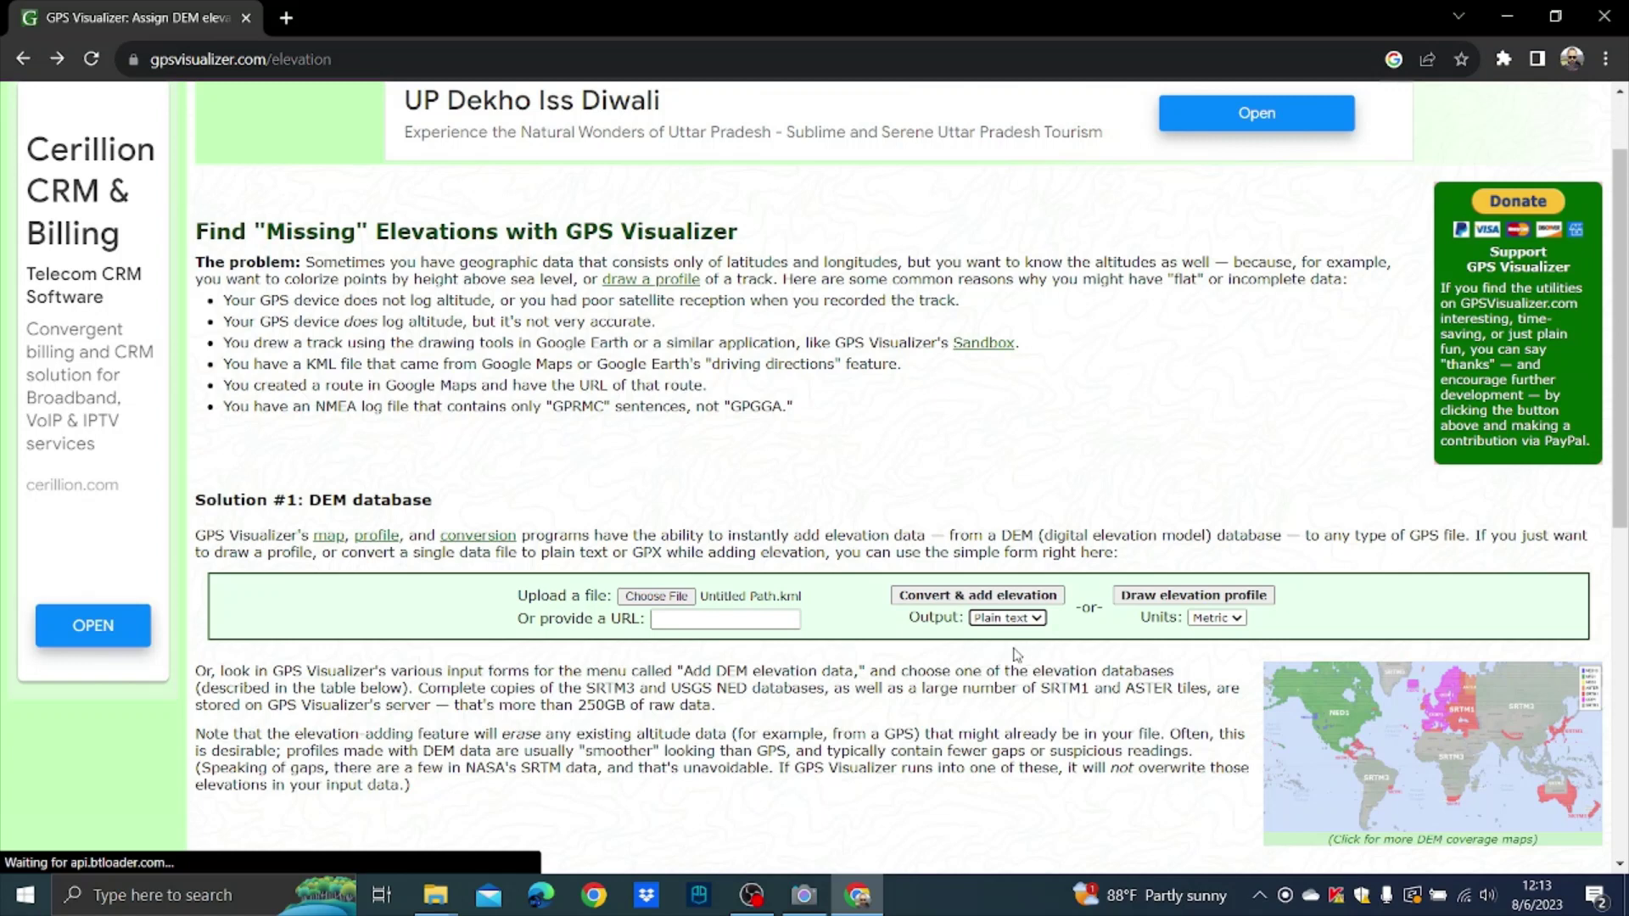
{"action": "left_click", "coordinate": [977, 597]}
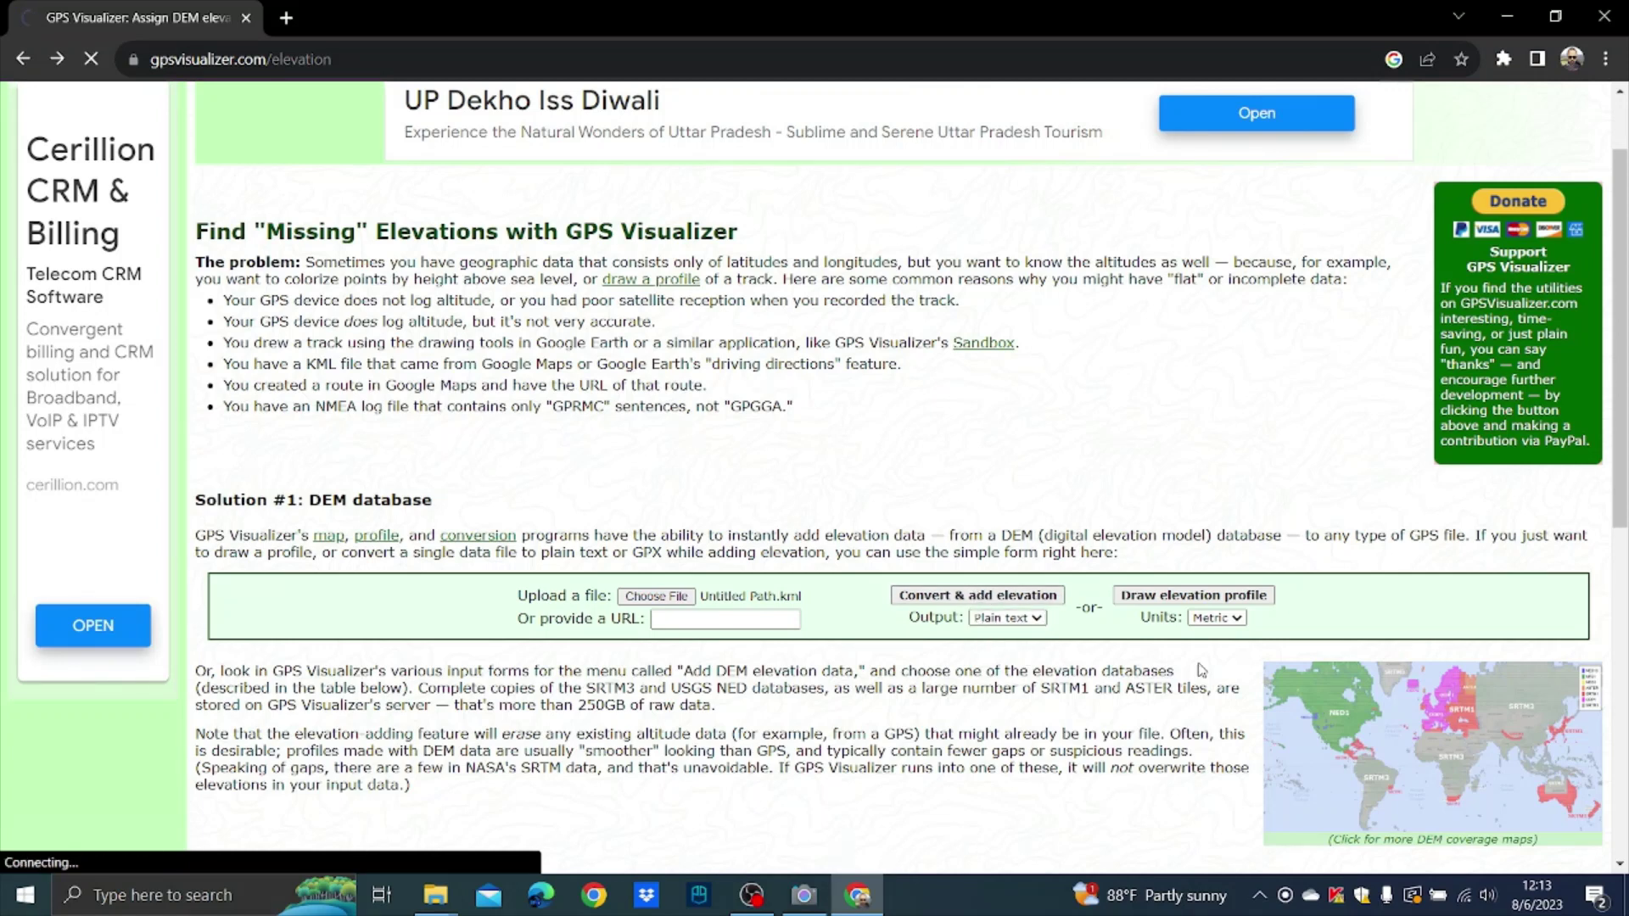
{"action": "scroll", "coordinate": [475, 576], "scroll_direction": "down", "scroll_amount": 3}
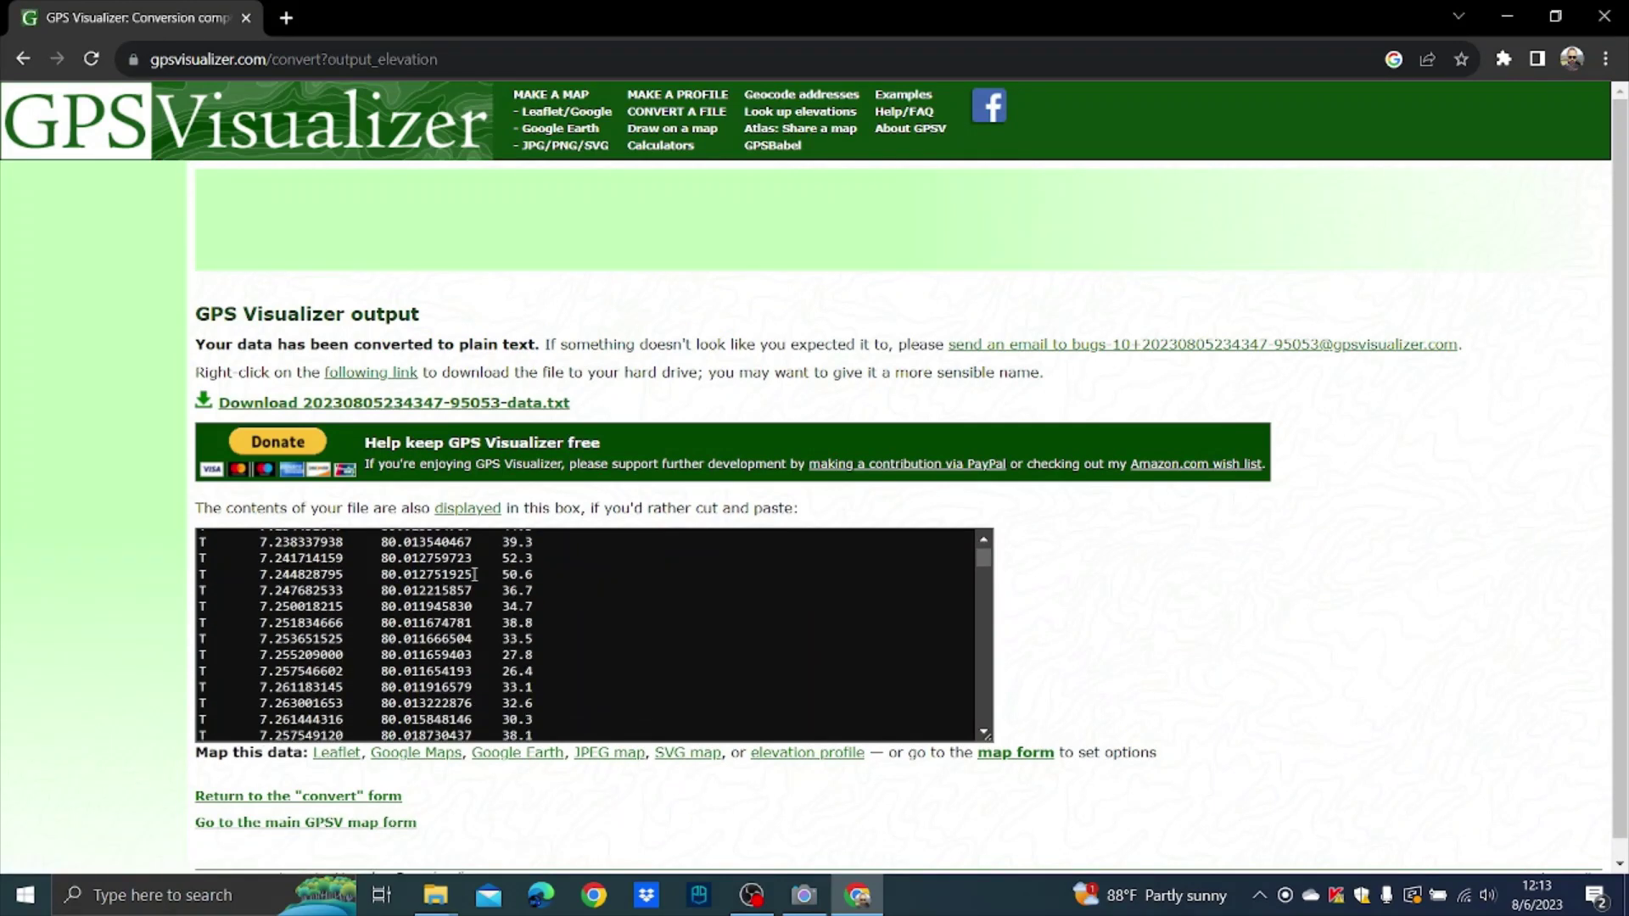
{"action": "scroll", "coordinate": [475, 576], "scroll_direction": "up", "scroll_amount": 5}
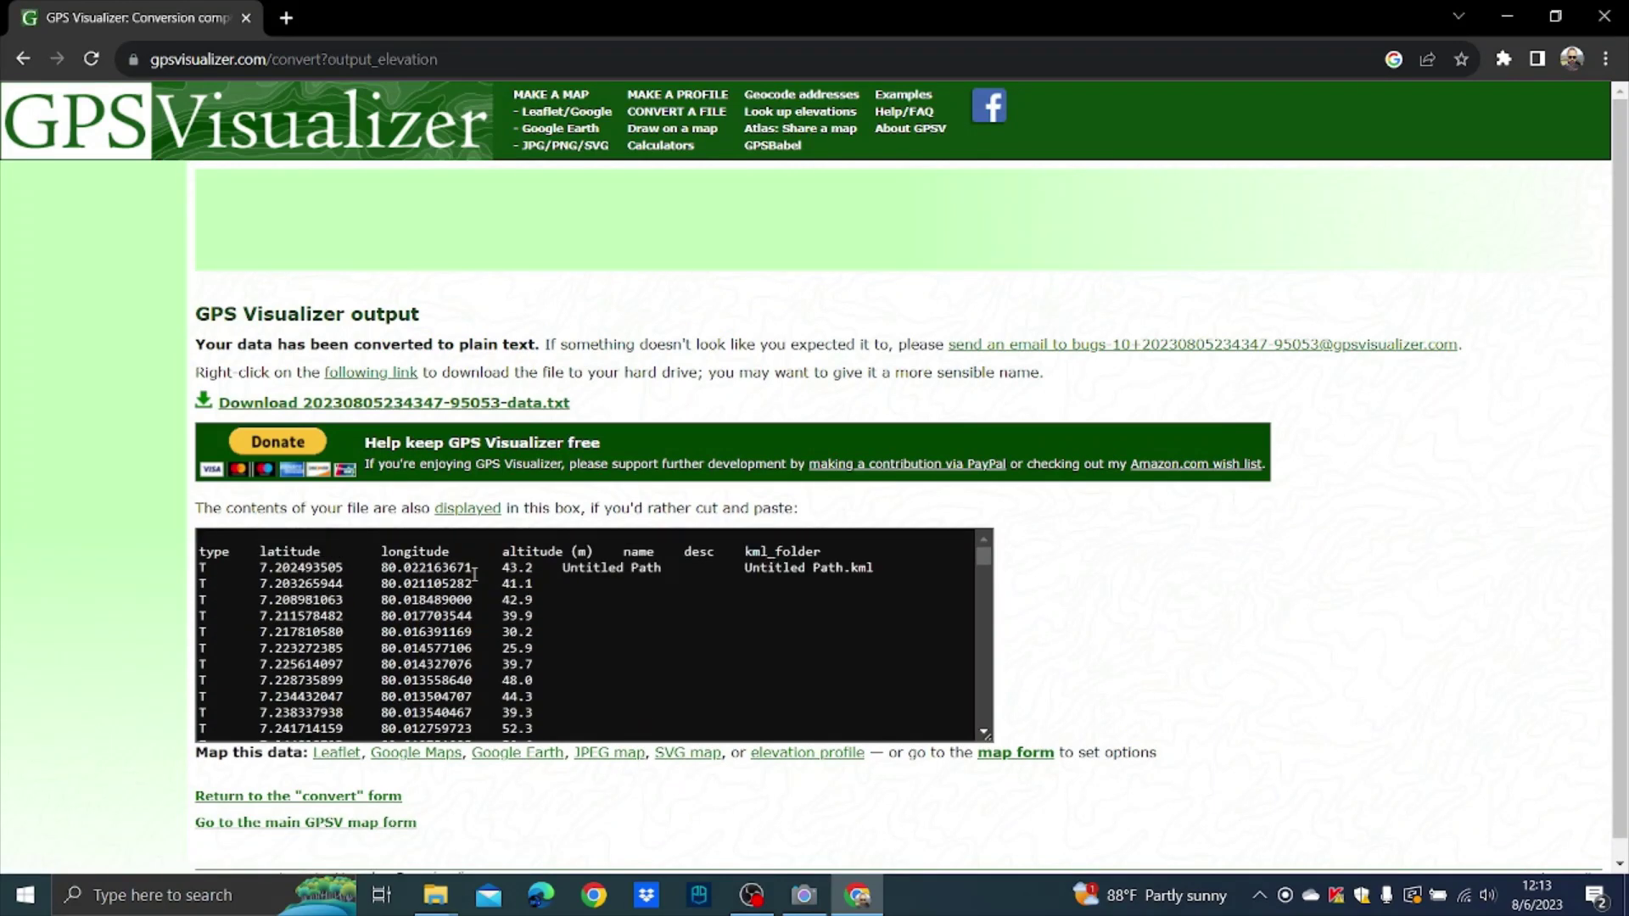
- Download the converted data .txt file and switch to the Downloads folder window
{"action": "left_click", "coordinate": [396, 405]}
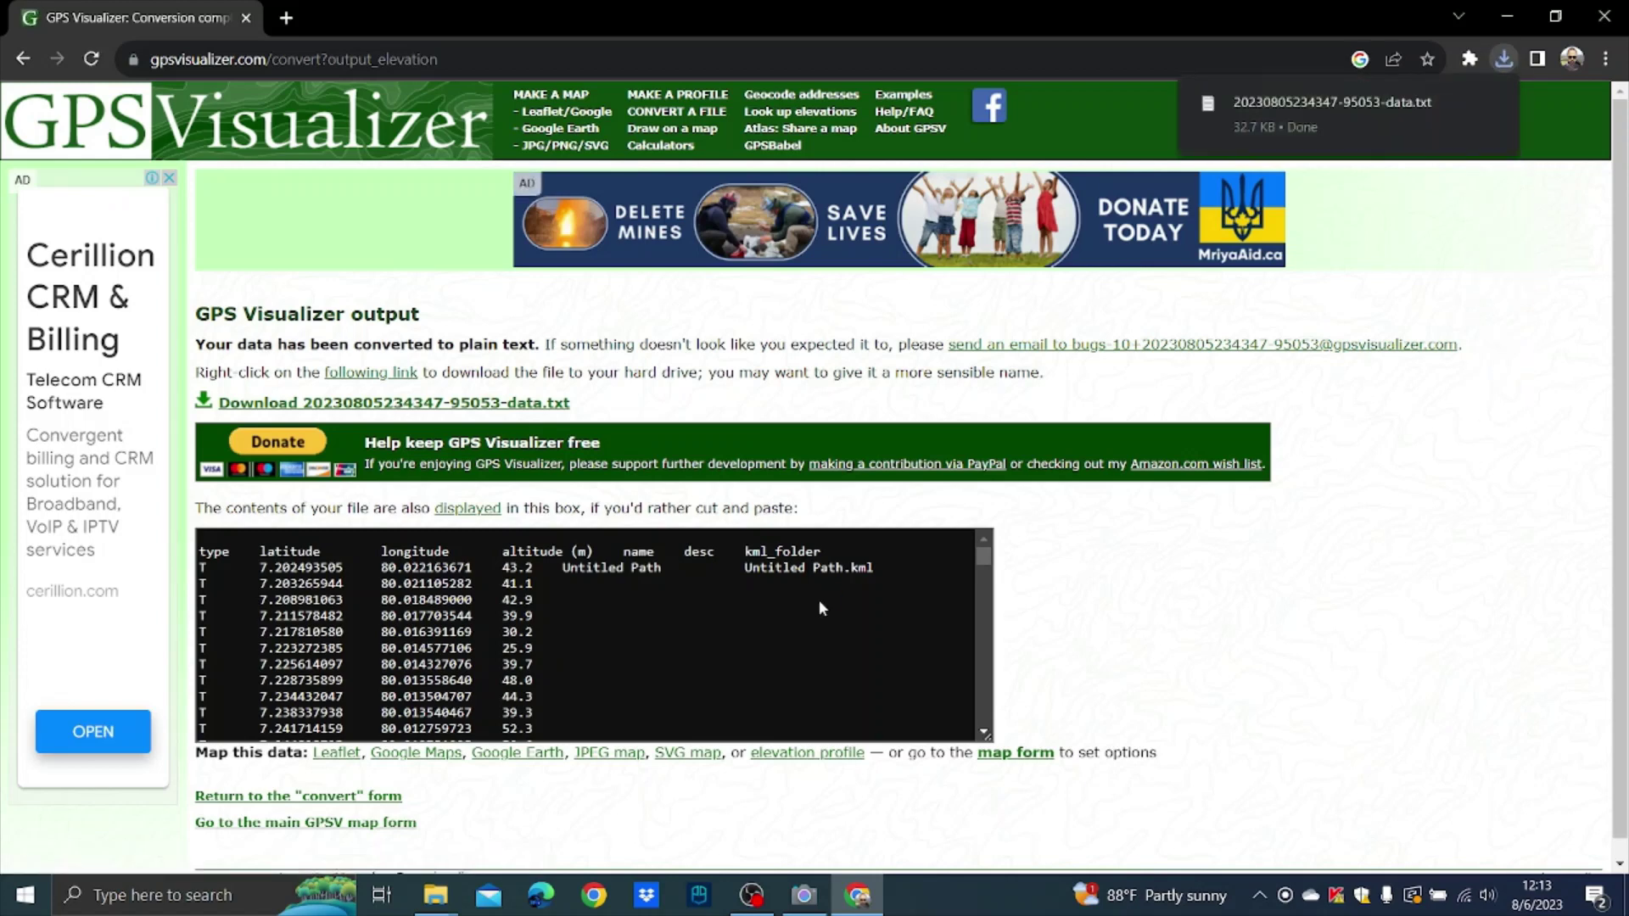
{"action": "left_click", "coordinate": [436, 895]}
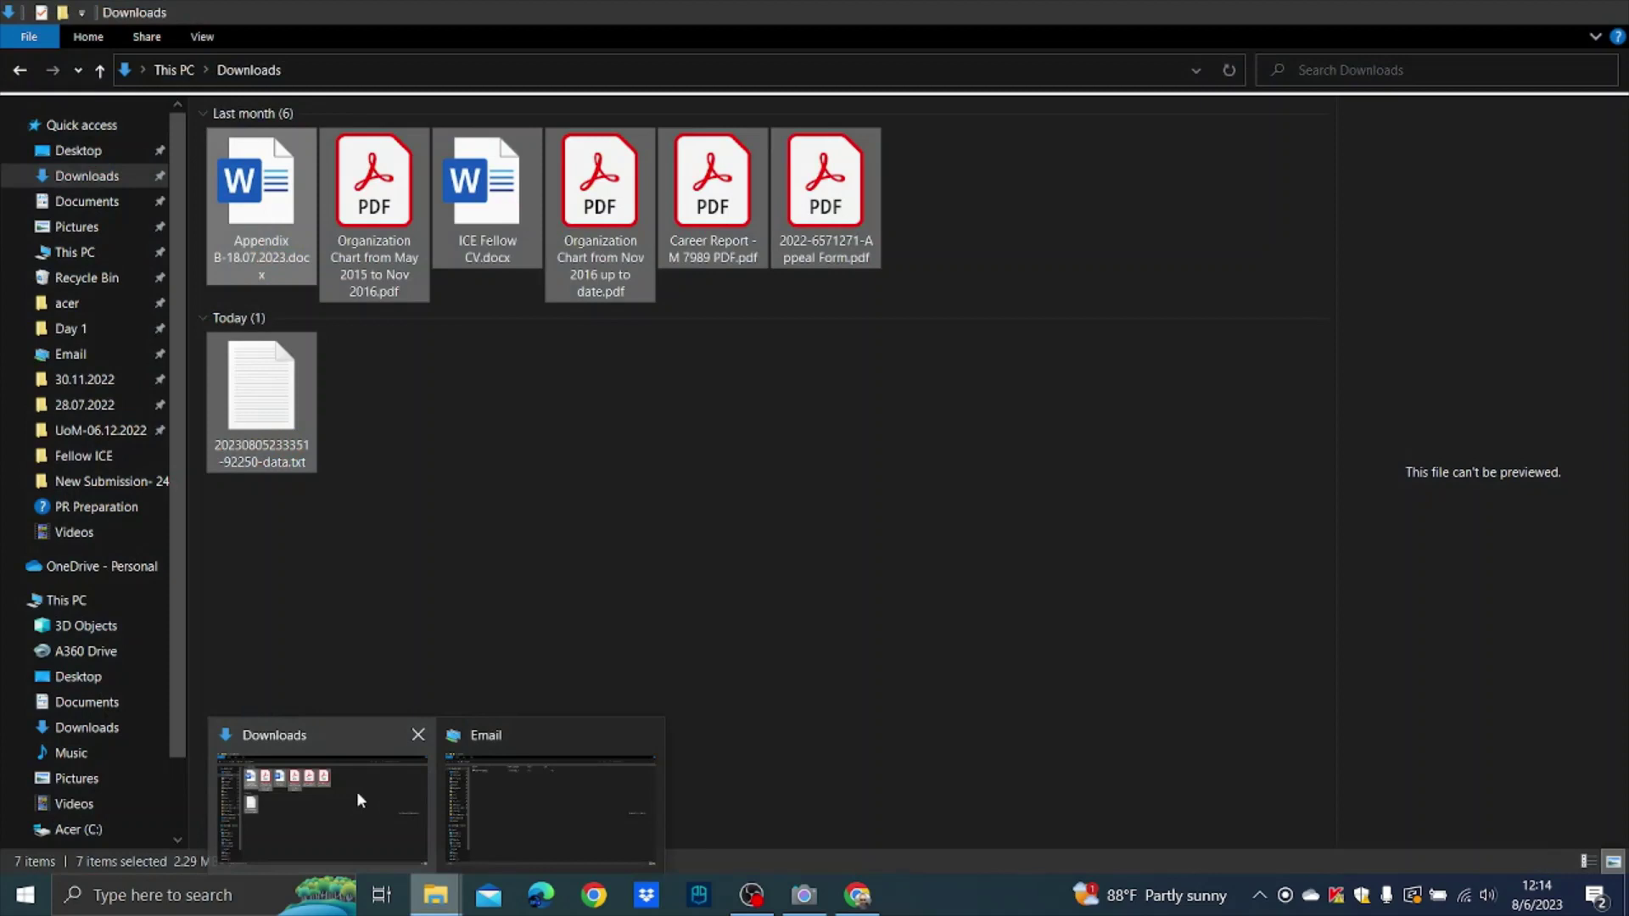
{"action": "left_click", "coordinate": [356, 790]}
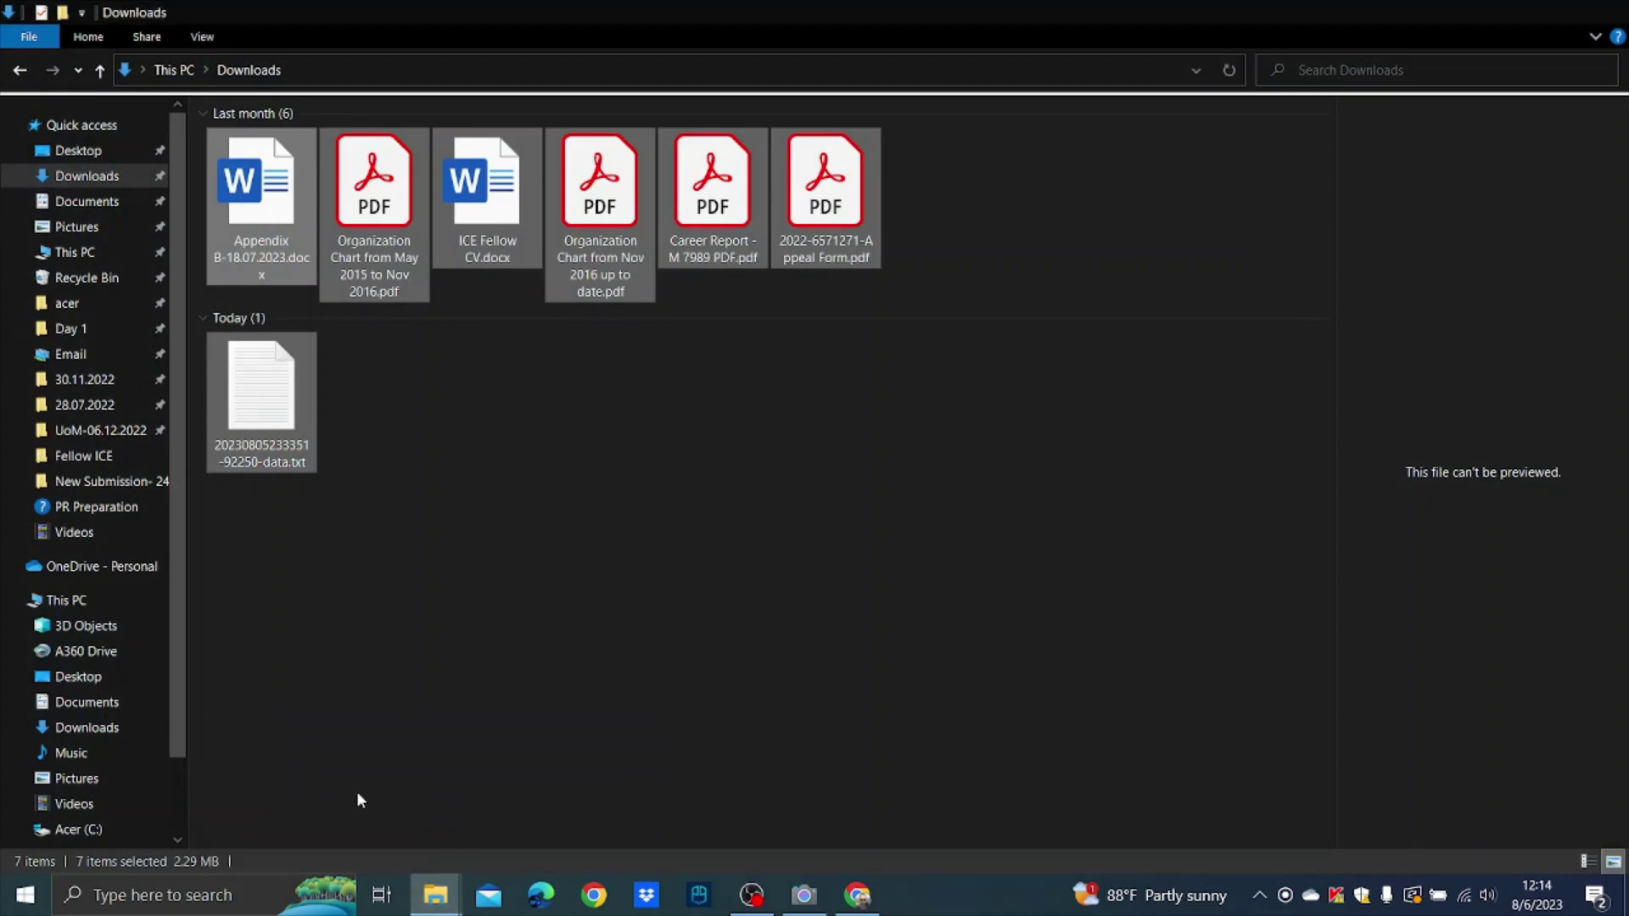
- Refresh Downloads and view the newer data .txt file of latitude, longitude and altitude full screen in Notepad
{"action": "left_click", "coordinate": [596, 500]}
{"action": "right_click", "coordinate": [595, 499]}
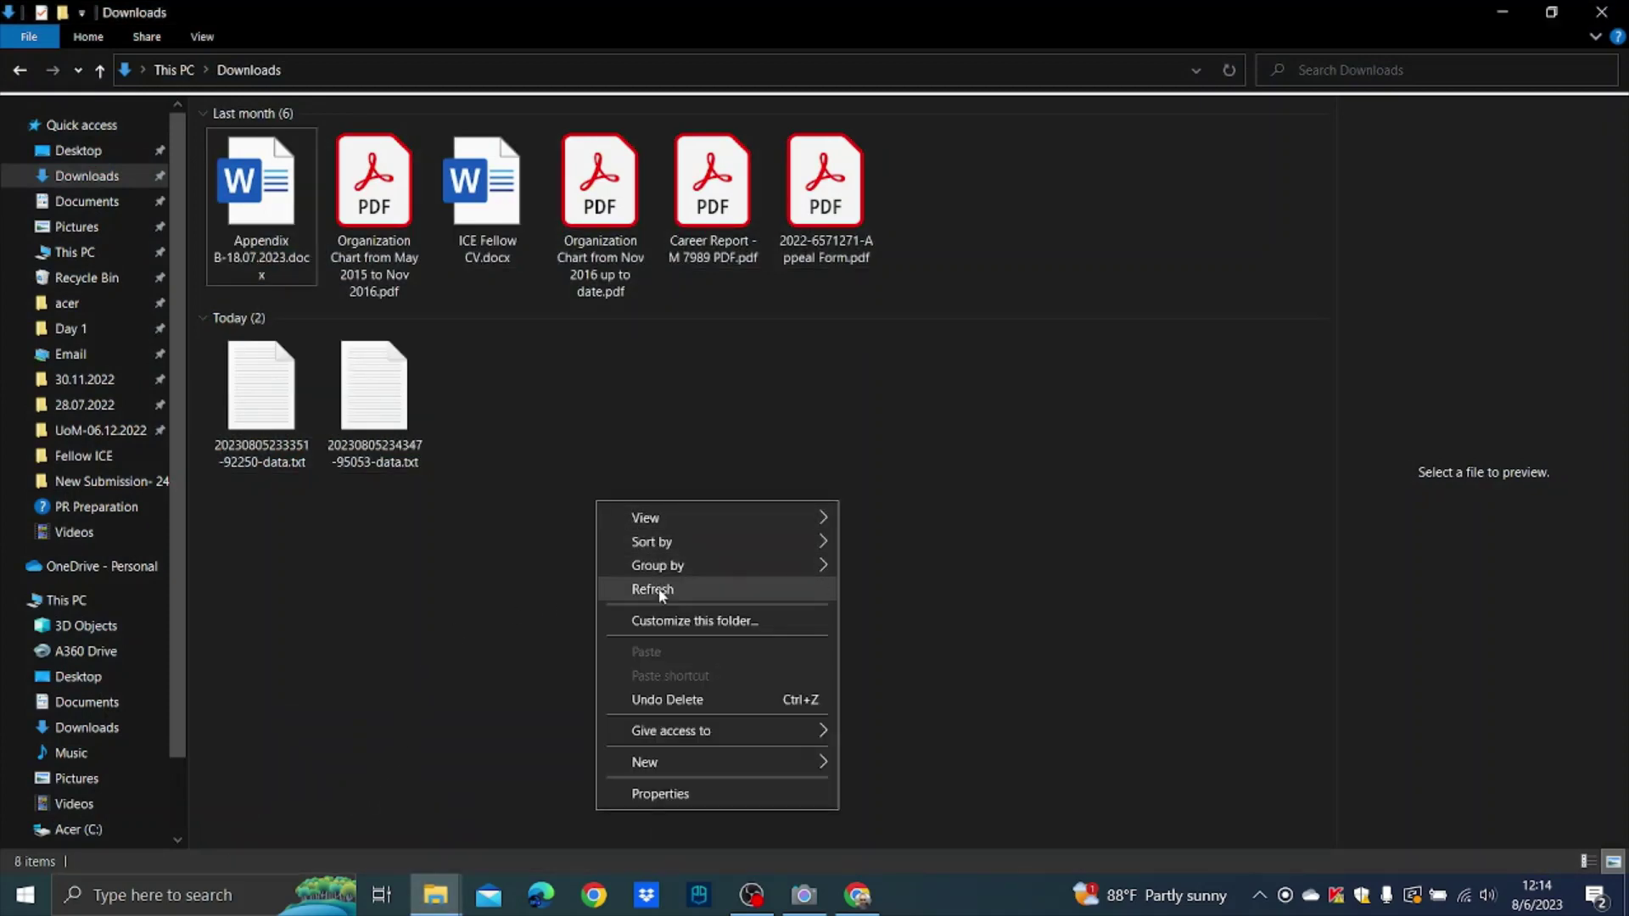
{"action": "left_click", "coordinate": [658, 589]}
{"action": "left_click", "coordinate": [361, 390]}
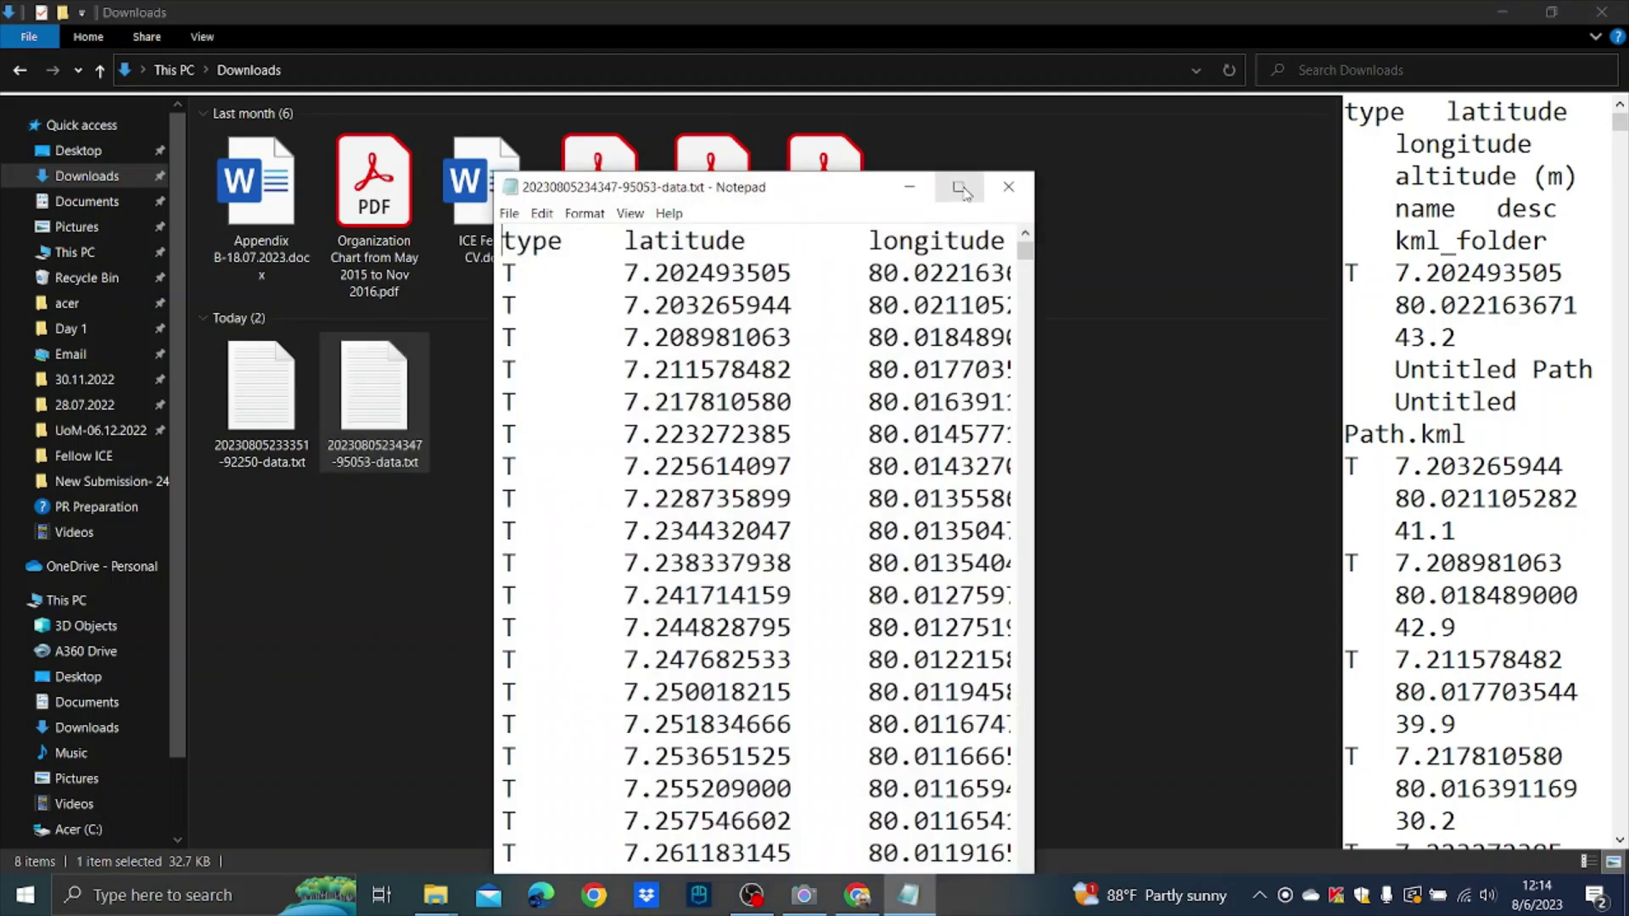
{"action": "left_click", "coordinate": [957, 181]}
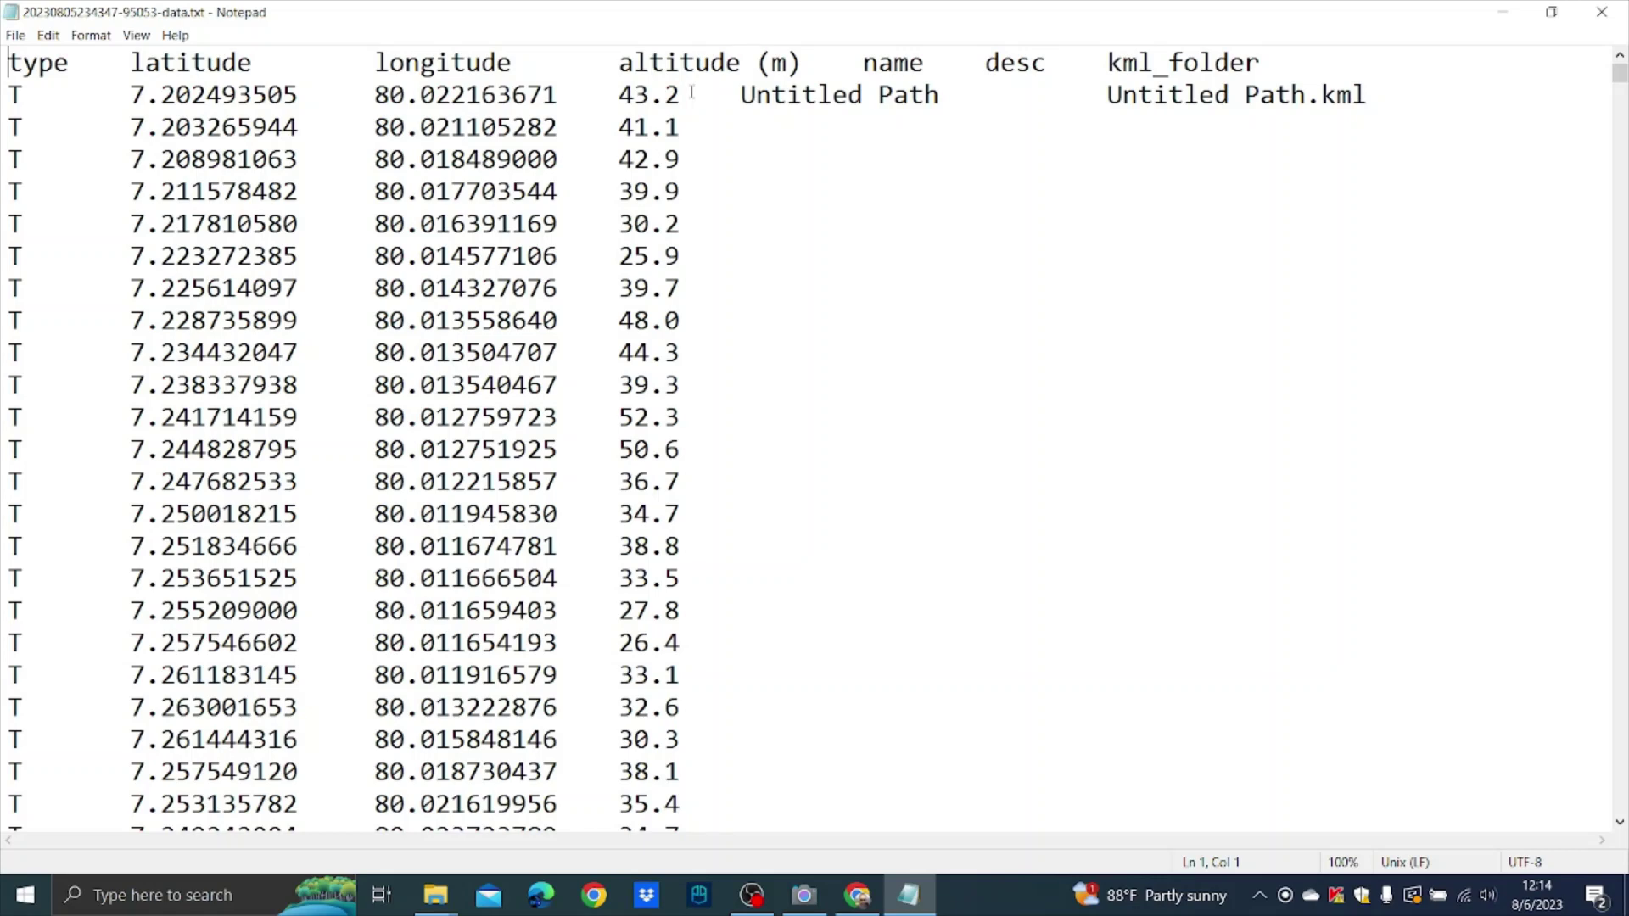
- Minimize Notepad and close the Downloads folder window
{"action": "left_click", "coordinate": [1501, 11]}
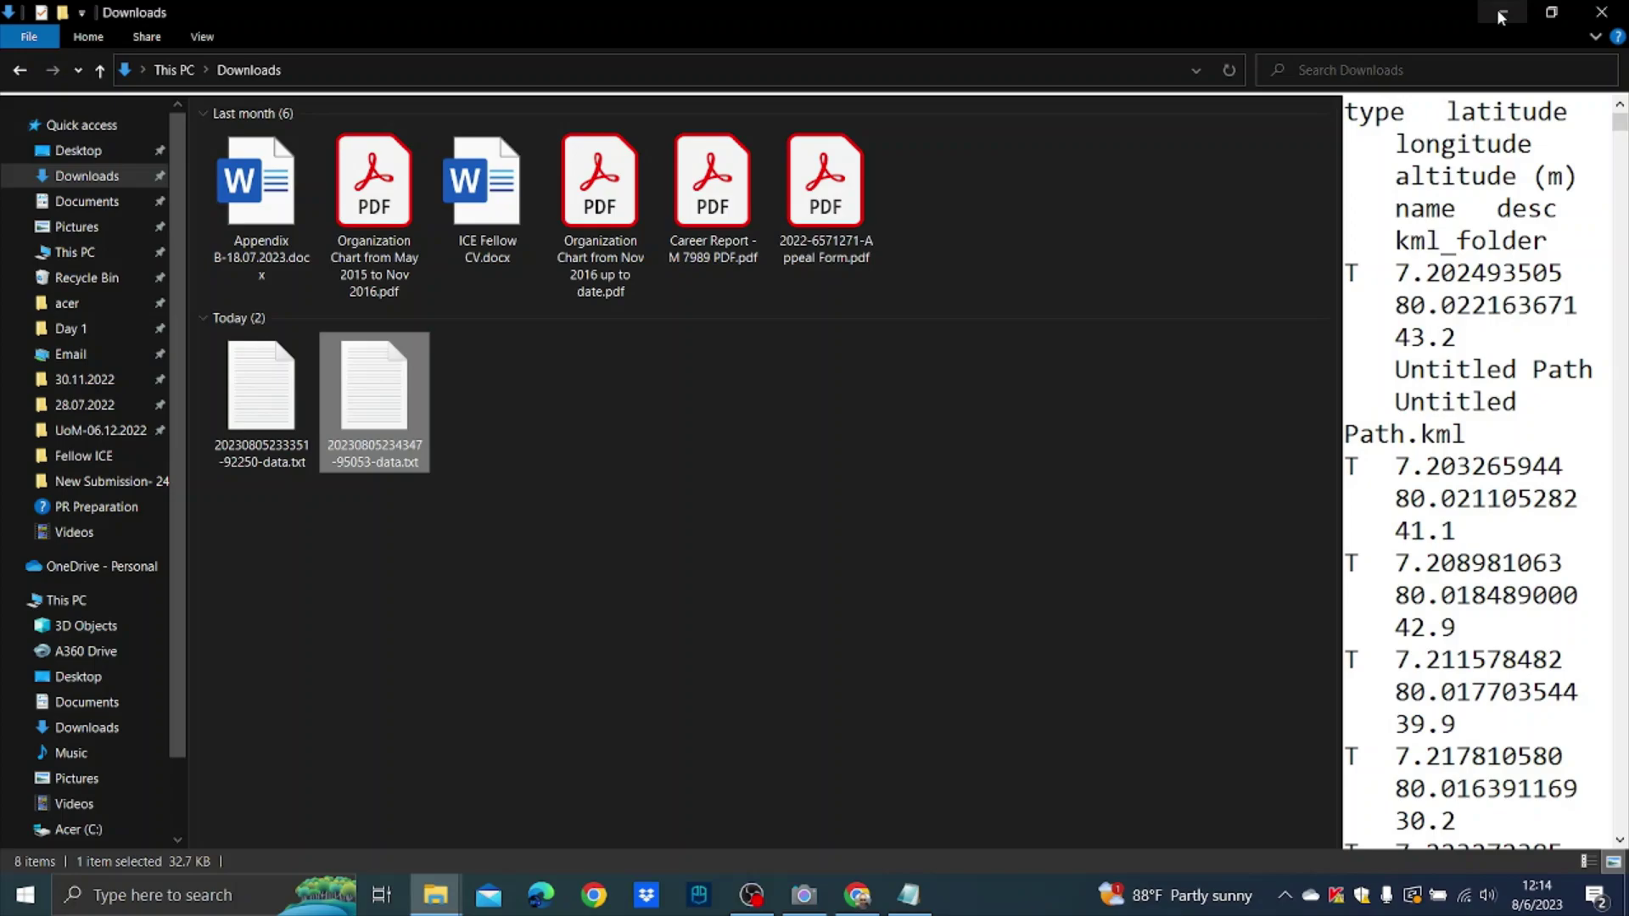
{"action": "left_click", "coordinate": [1604, 13]}
- Close Chrome, search Windows for 'civil' and launch Civil 3D 2018 Metric
{"action": "left_click", "coordinate": [1604, 17]}
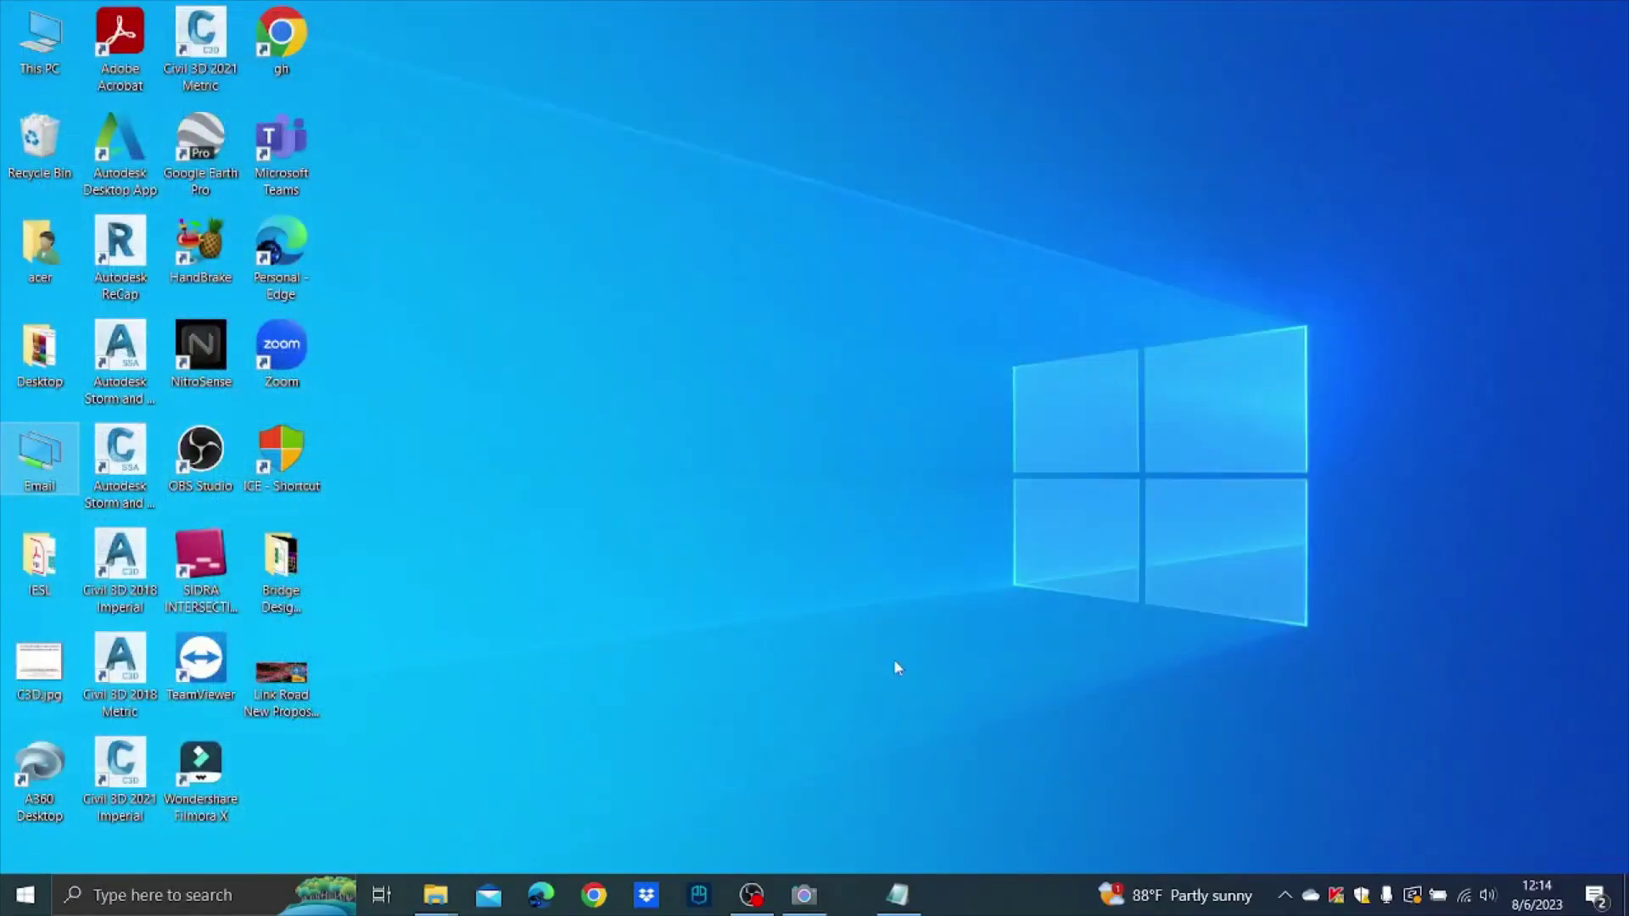
{"action": "left_click", "coordinate": [162, 895]}
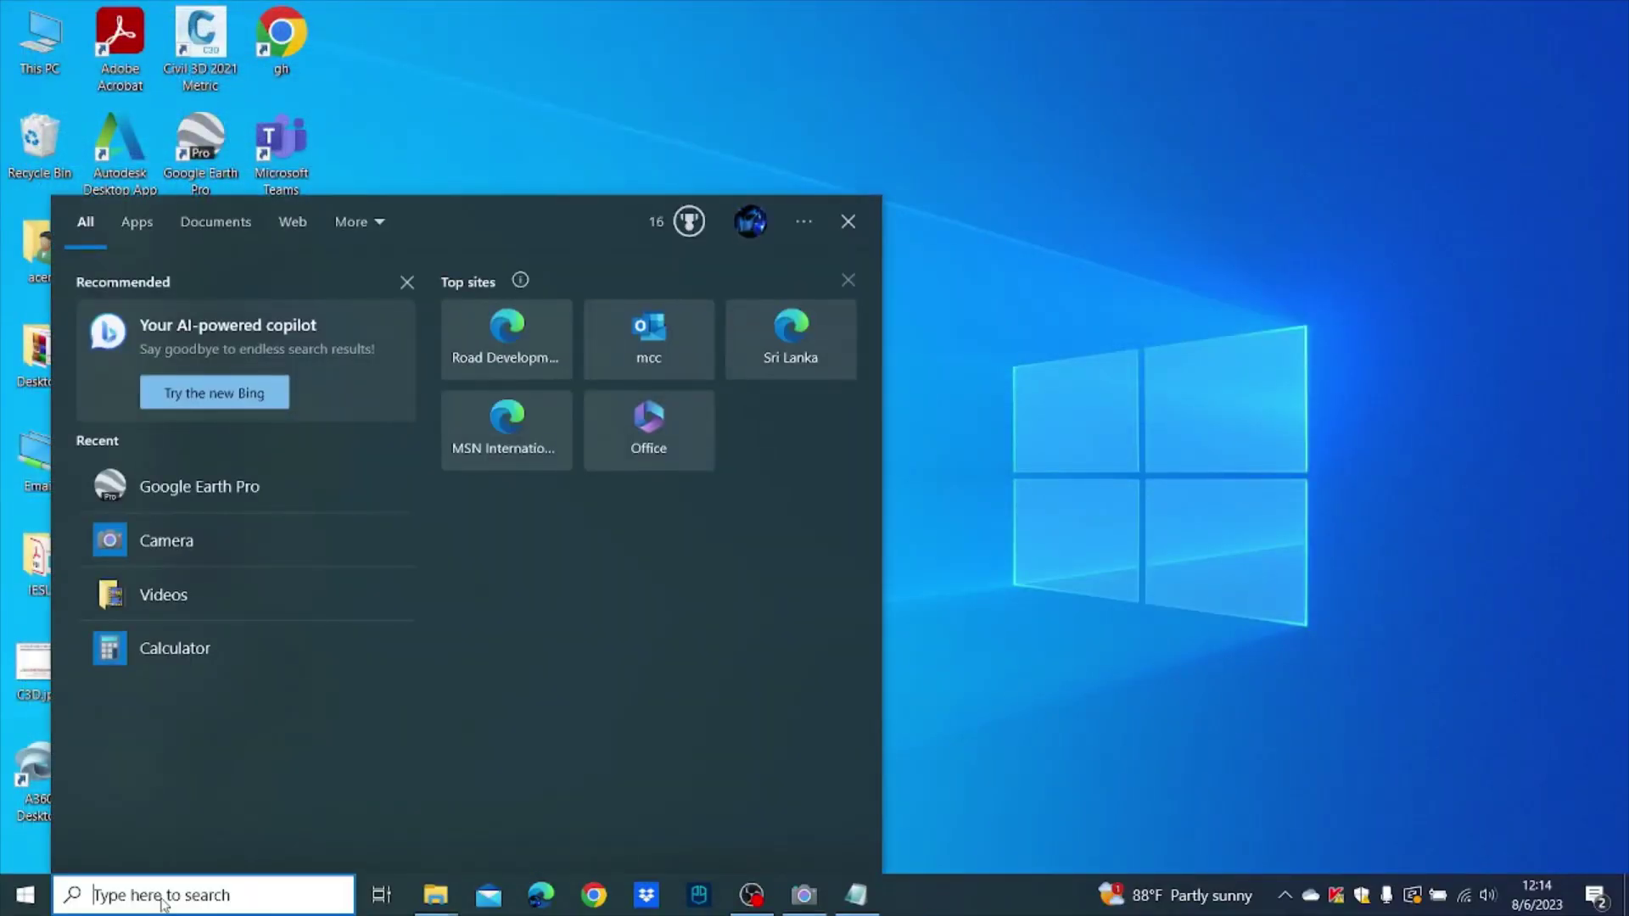
{"action": "type", "text": "cic"}
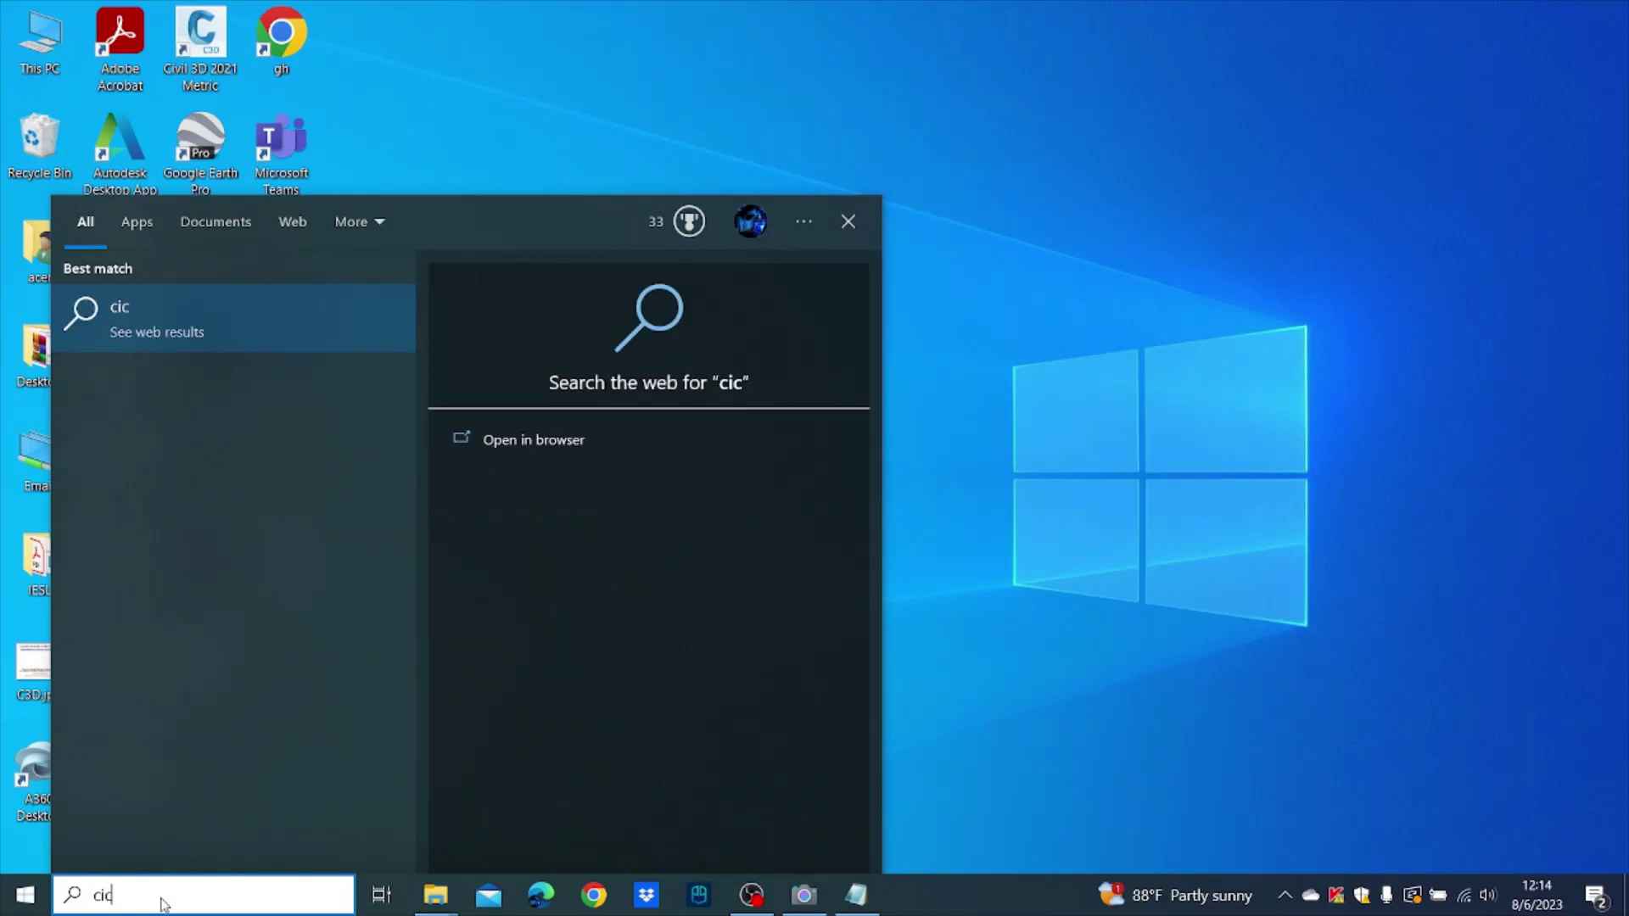
{"action": "type", "text": "iv"}
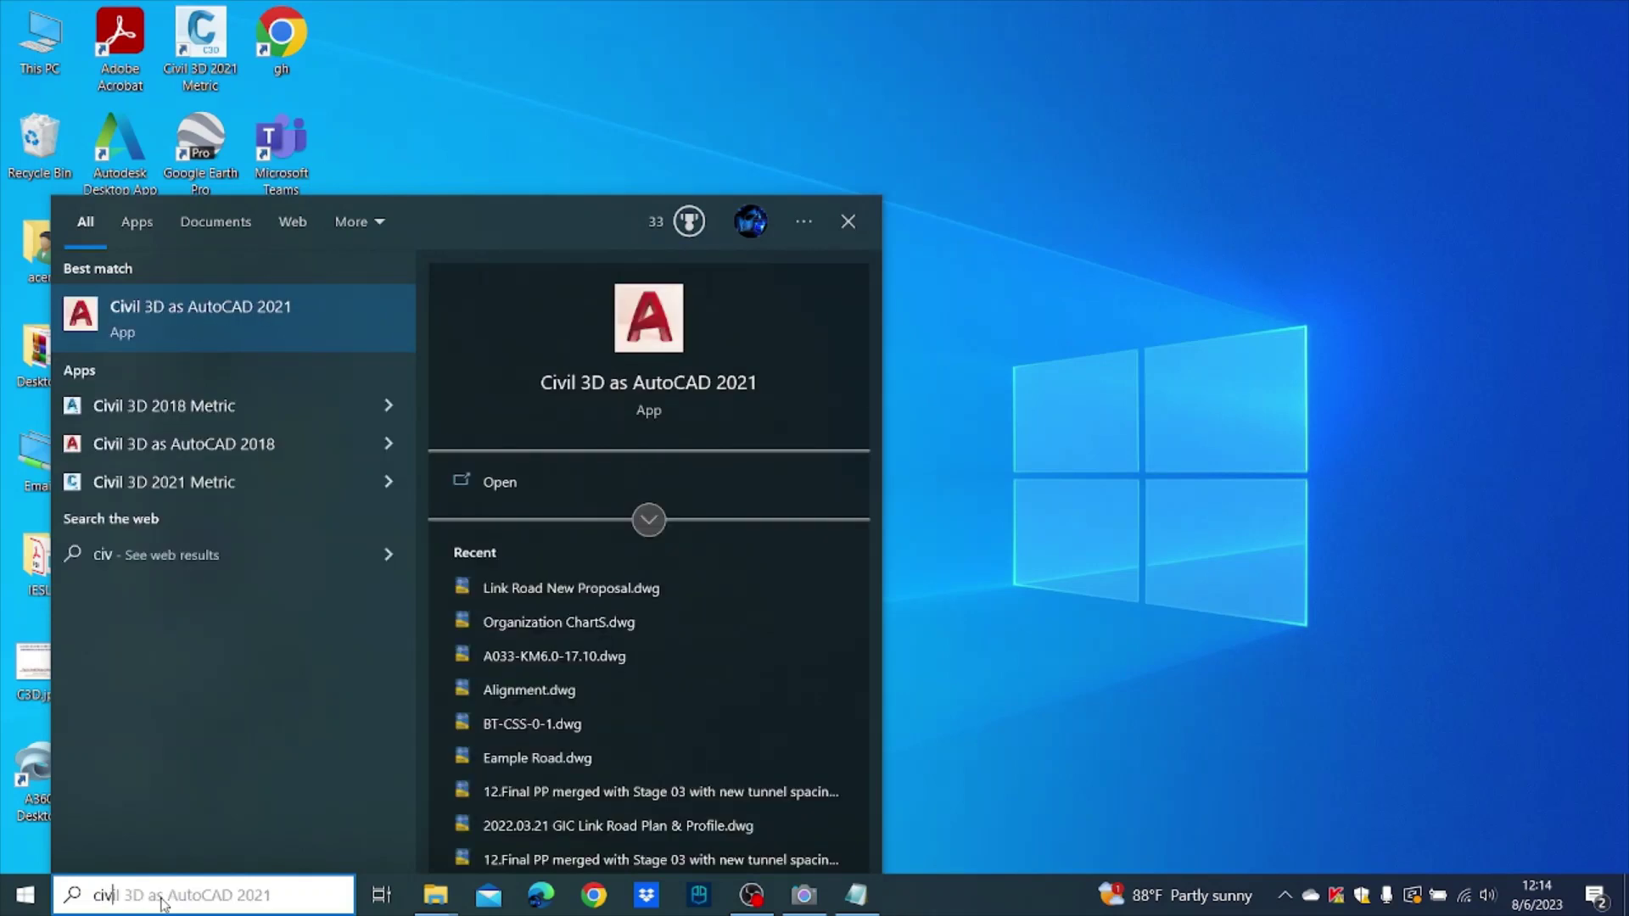
{"action": "type", "text": "vil"}
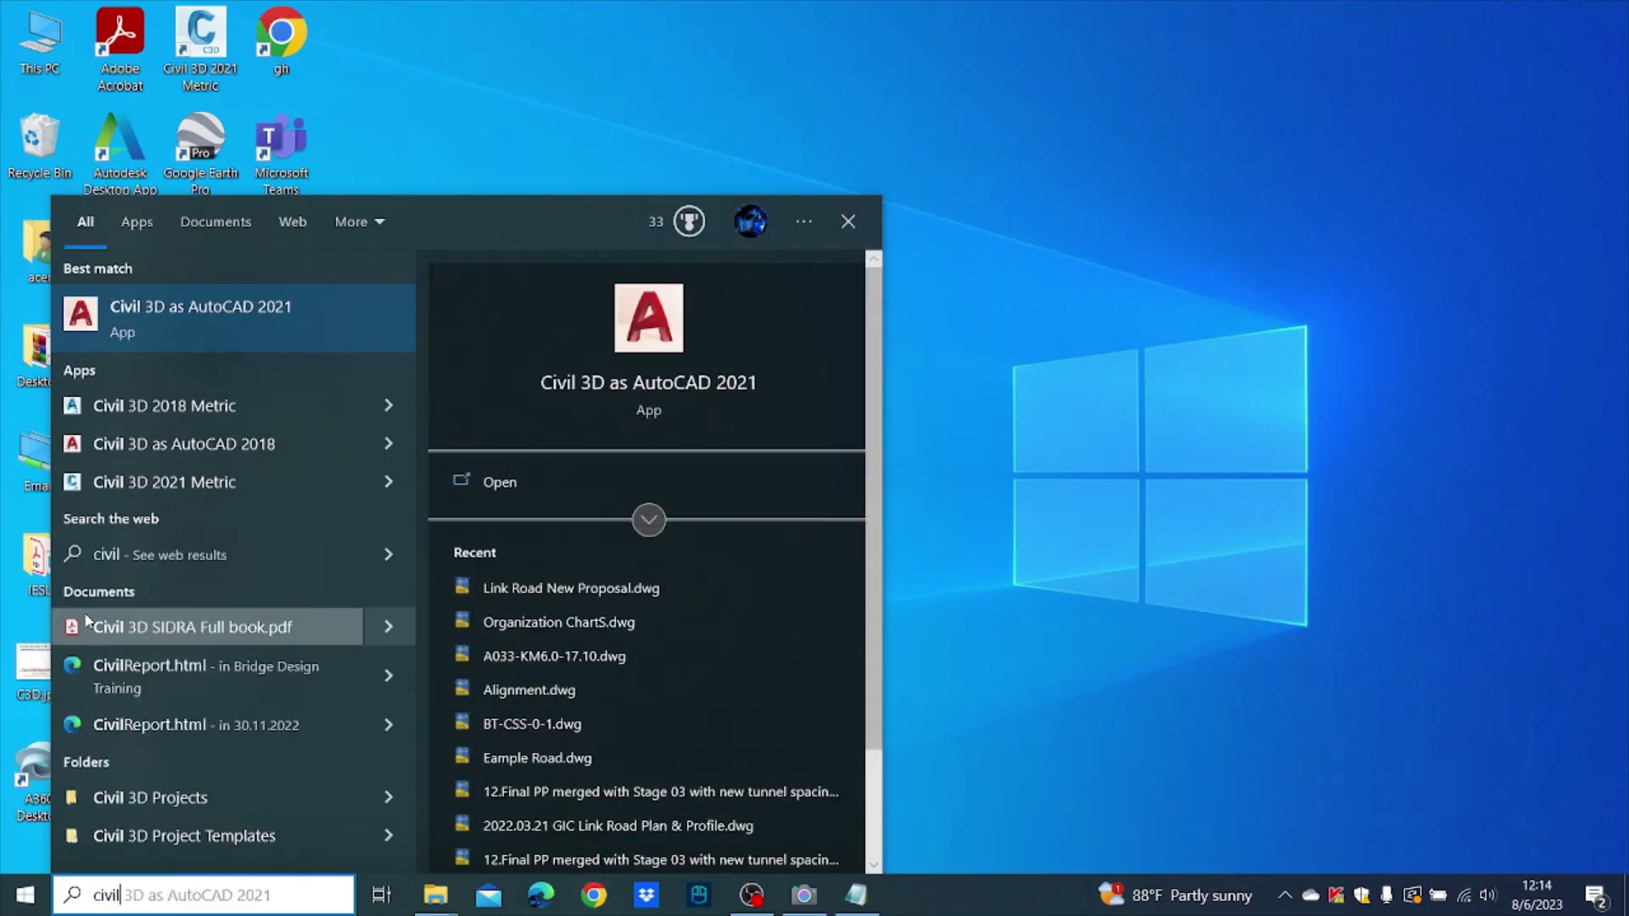
{"action": "left_click", "coordinate": [164, 405]}
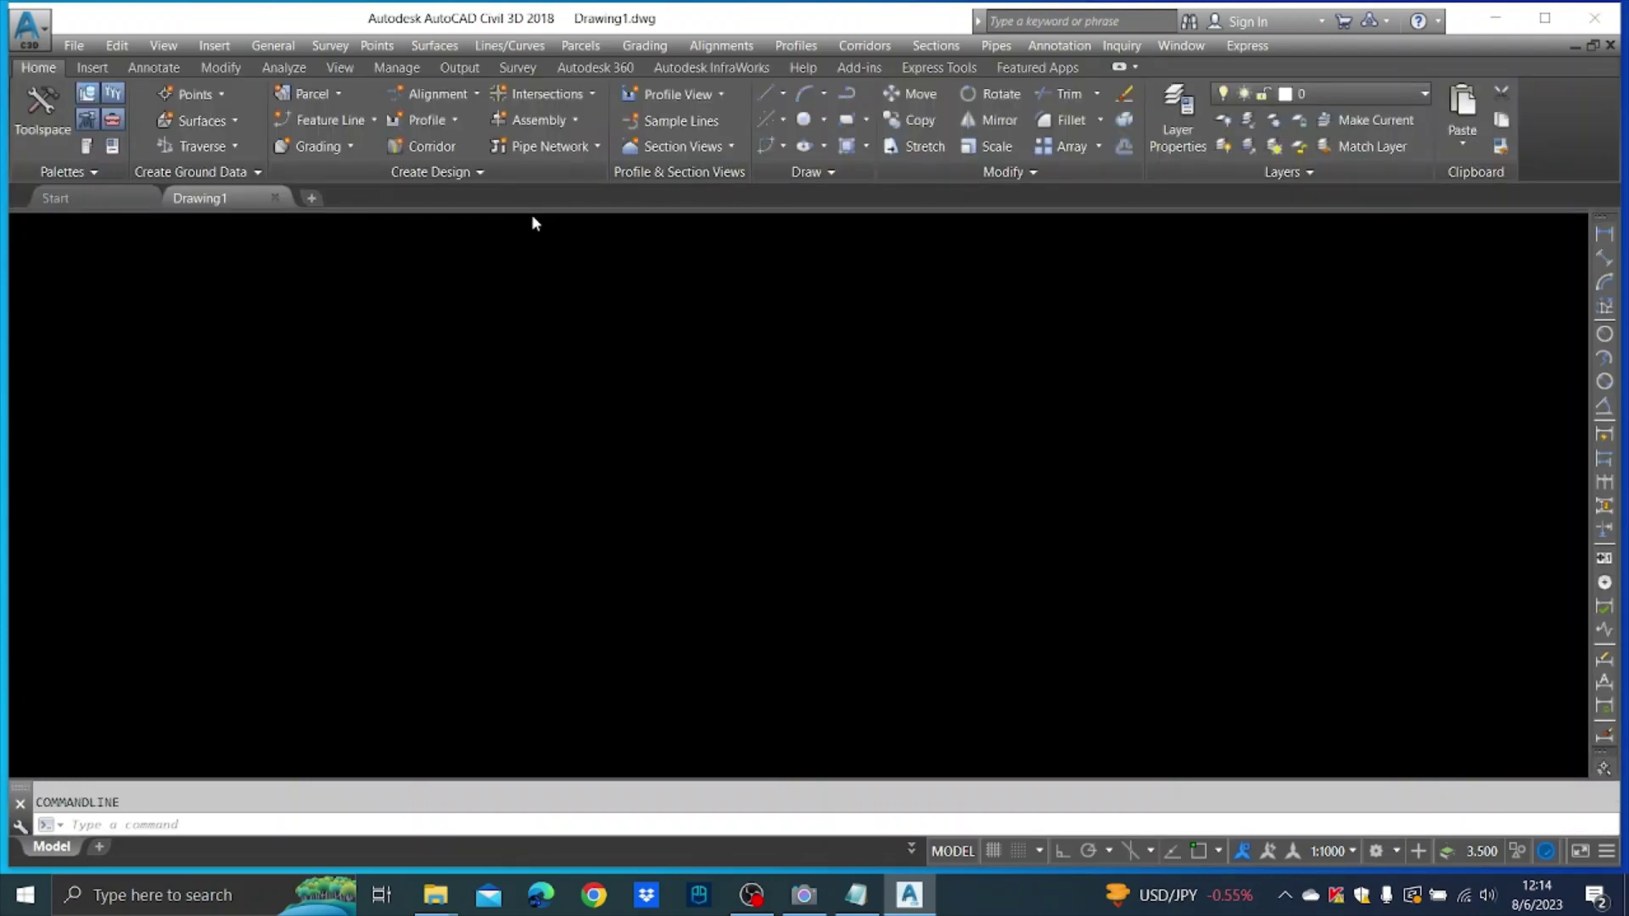
{"action": "left_click", "coordinate": [223, 99]}
{"action": "left_click", "coordinate": [211, 122]}
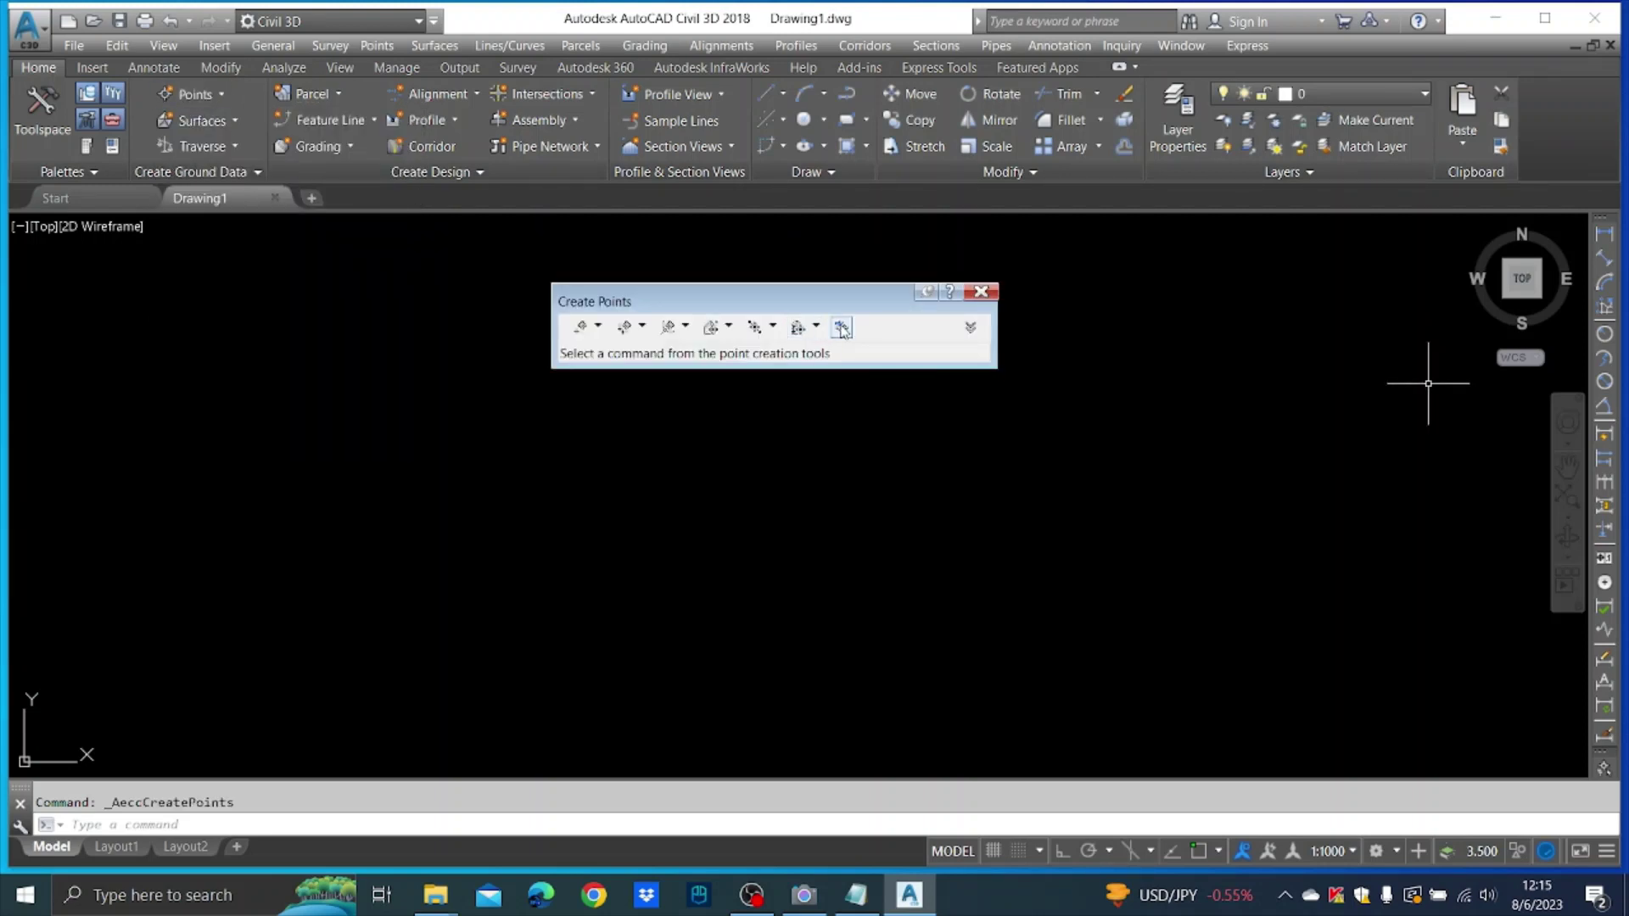
{"action": "left_click", "coordinate": [840, 330]}
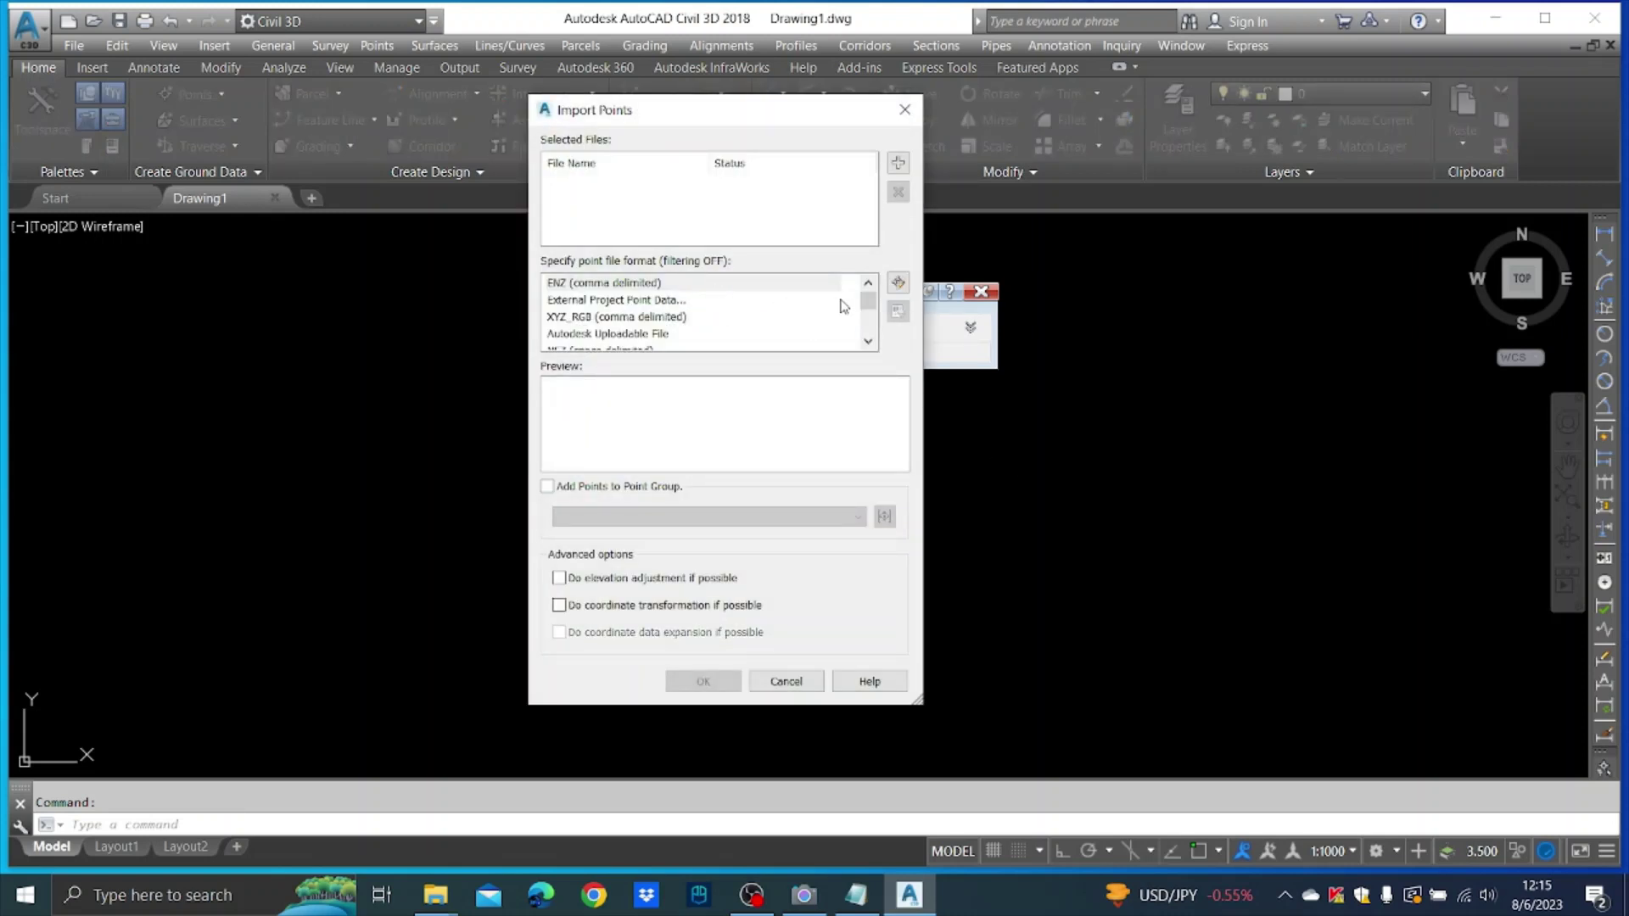
{"action": "left_click", "coordinate": [666, 303]}
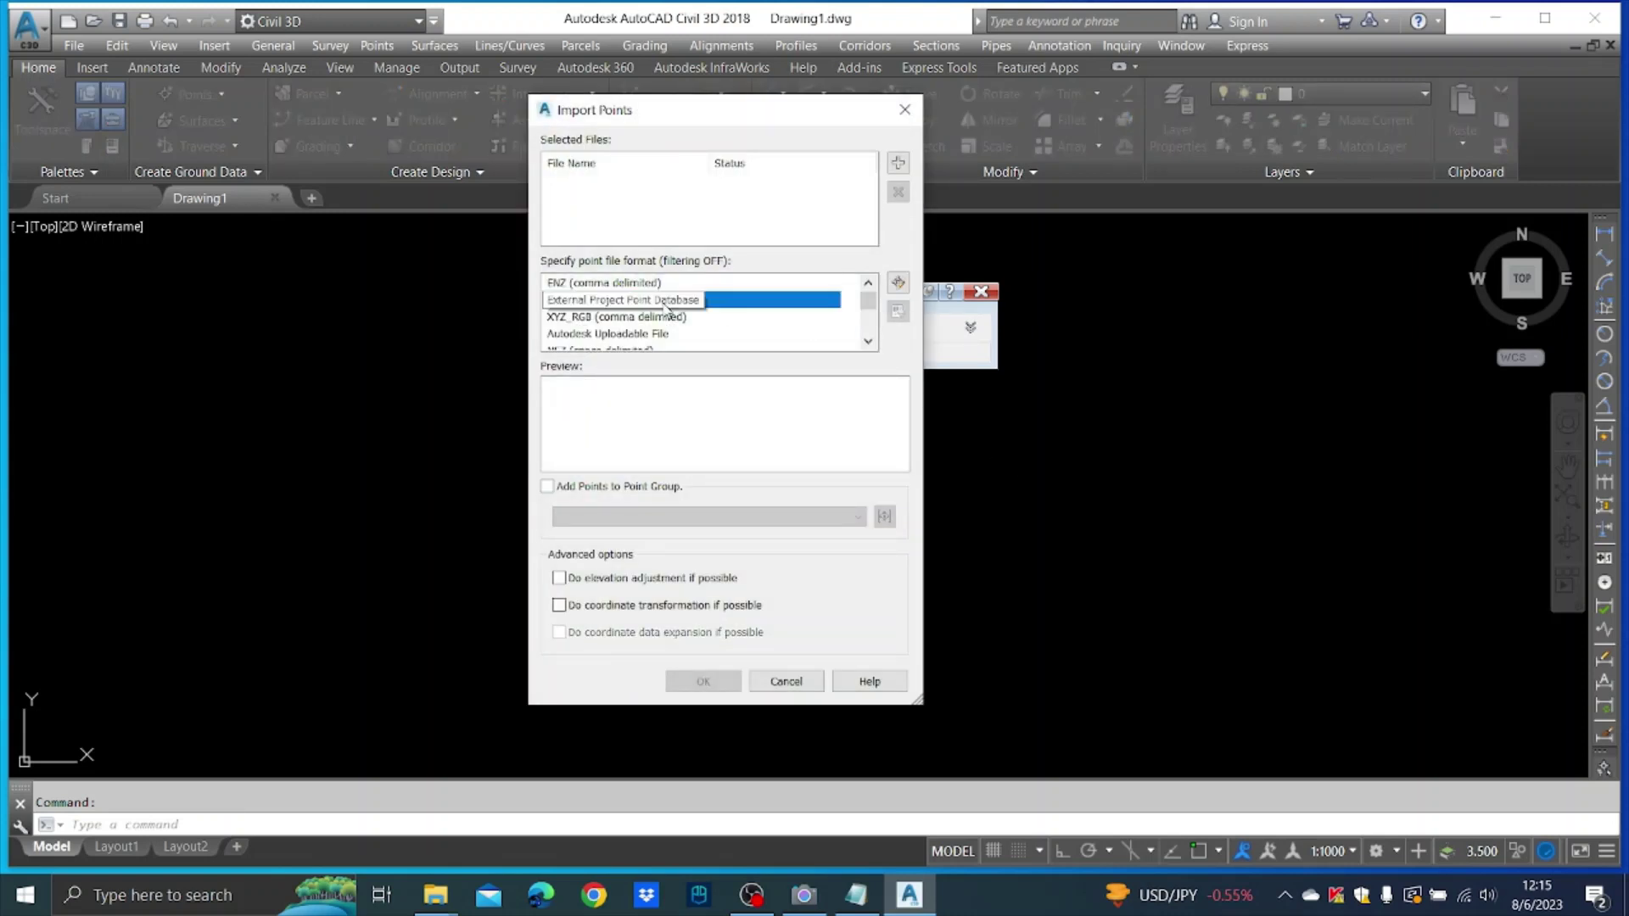
{"action": "left_click", "coordinate": [869, 344]}
{"action": "left_click", "coordinate": [869, 343]}
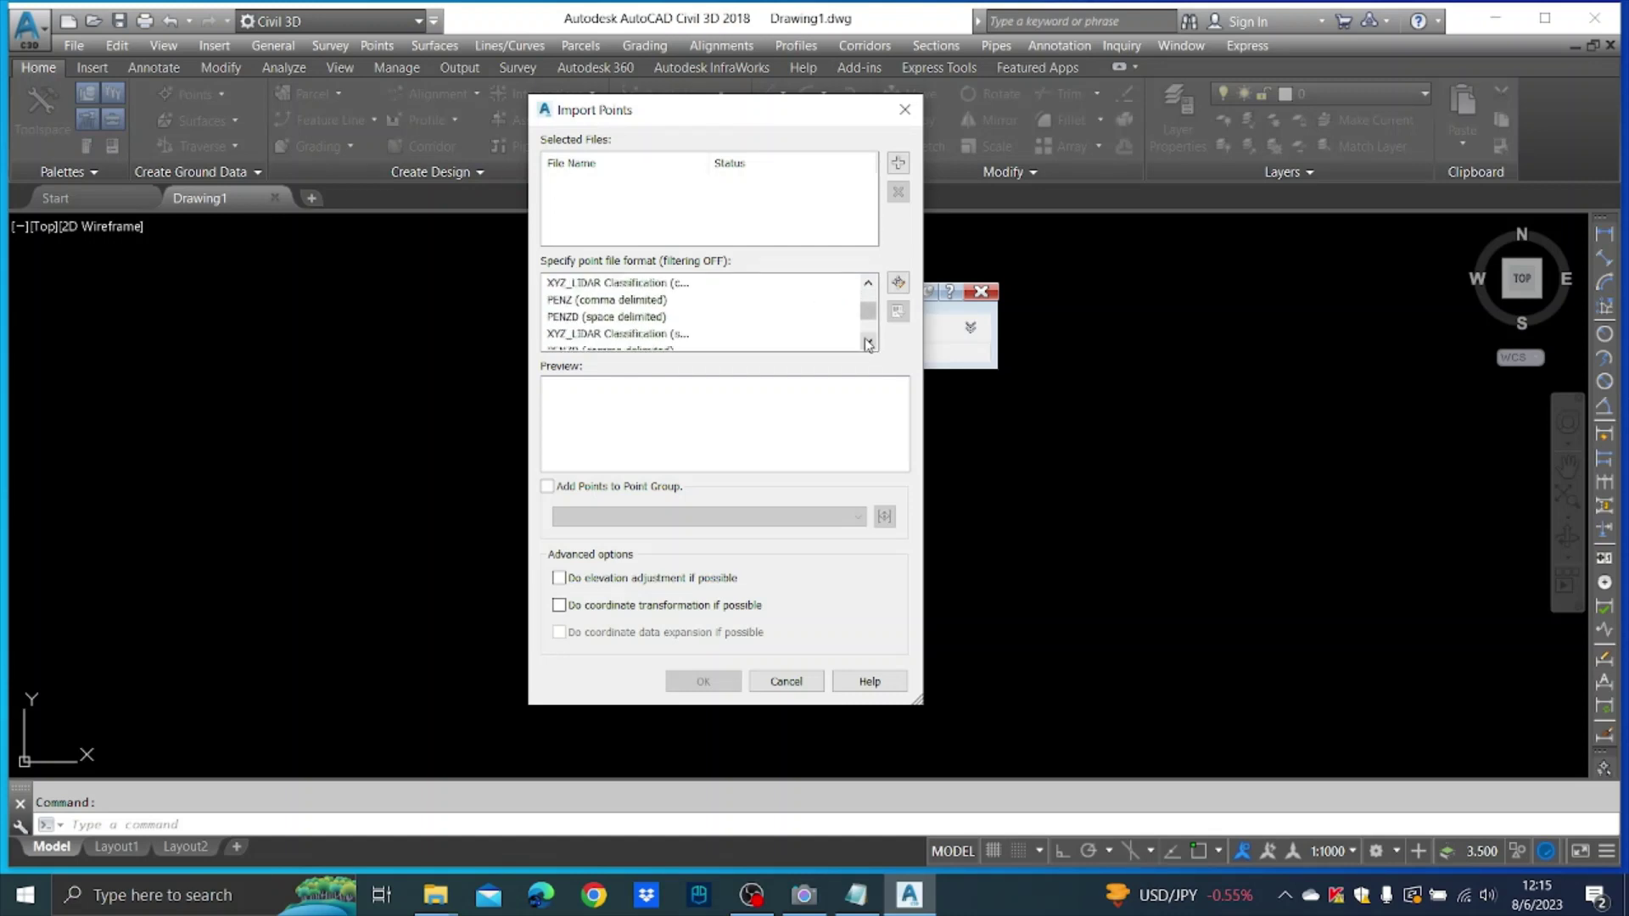
{"action": "left_click", "coordinate": [870, 343]}
{"action": "left_click", "coordinate": [869, 344]}
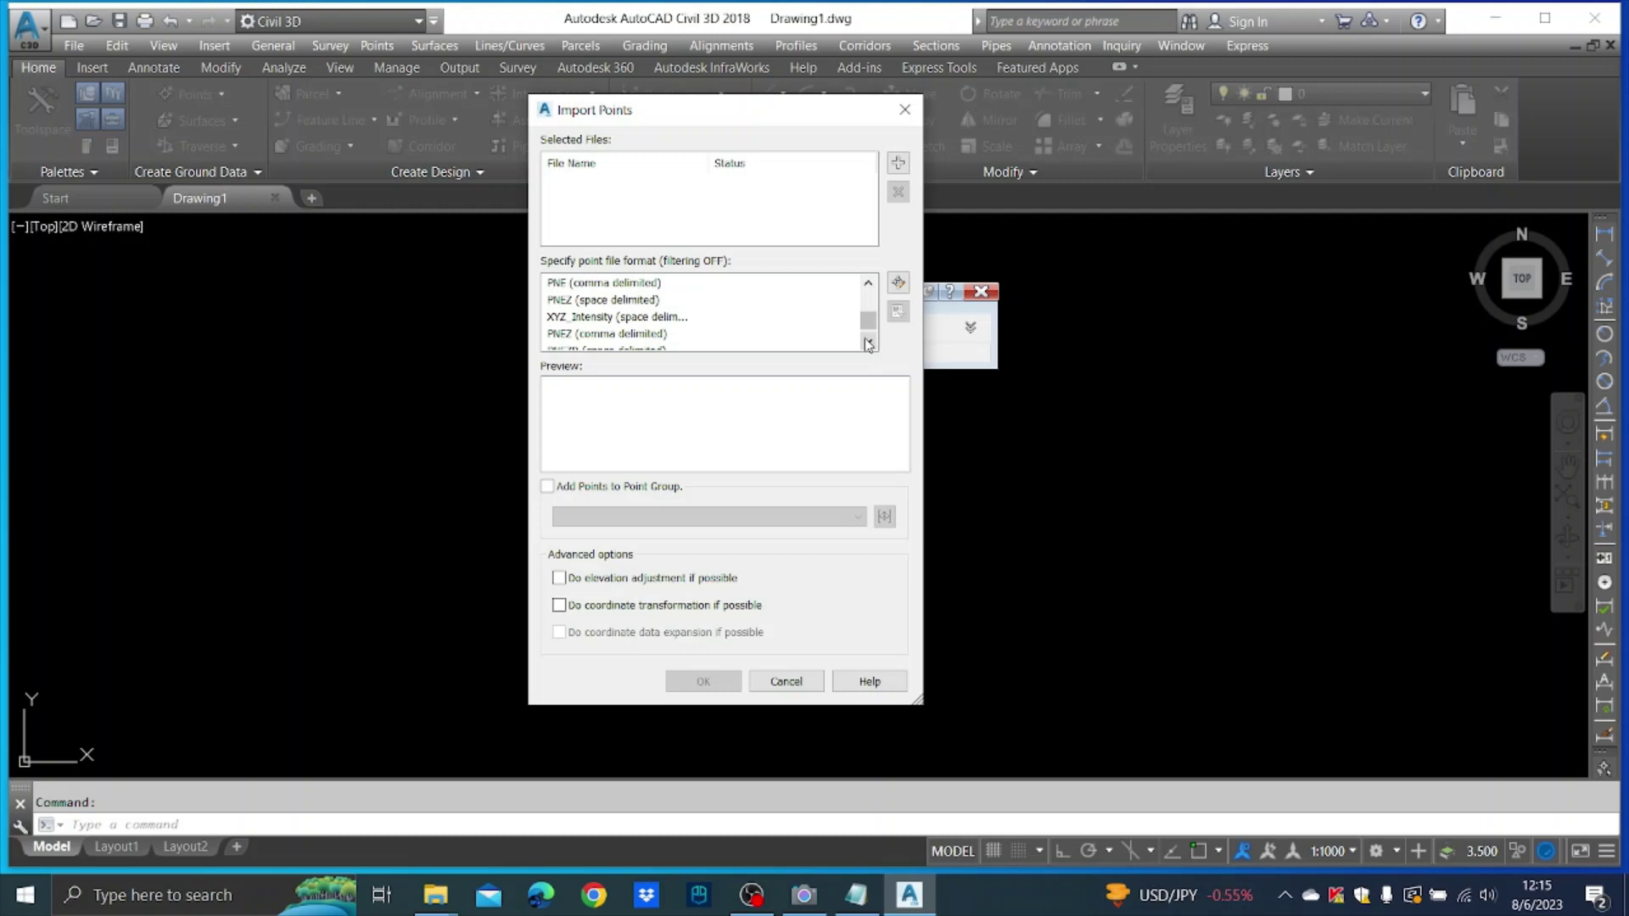
{"action": "left_click", "coordinate": [869, 344]}
{"action": "left_click", "coordinate": [868, 344]}
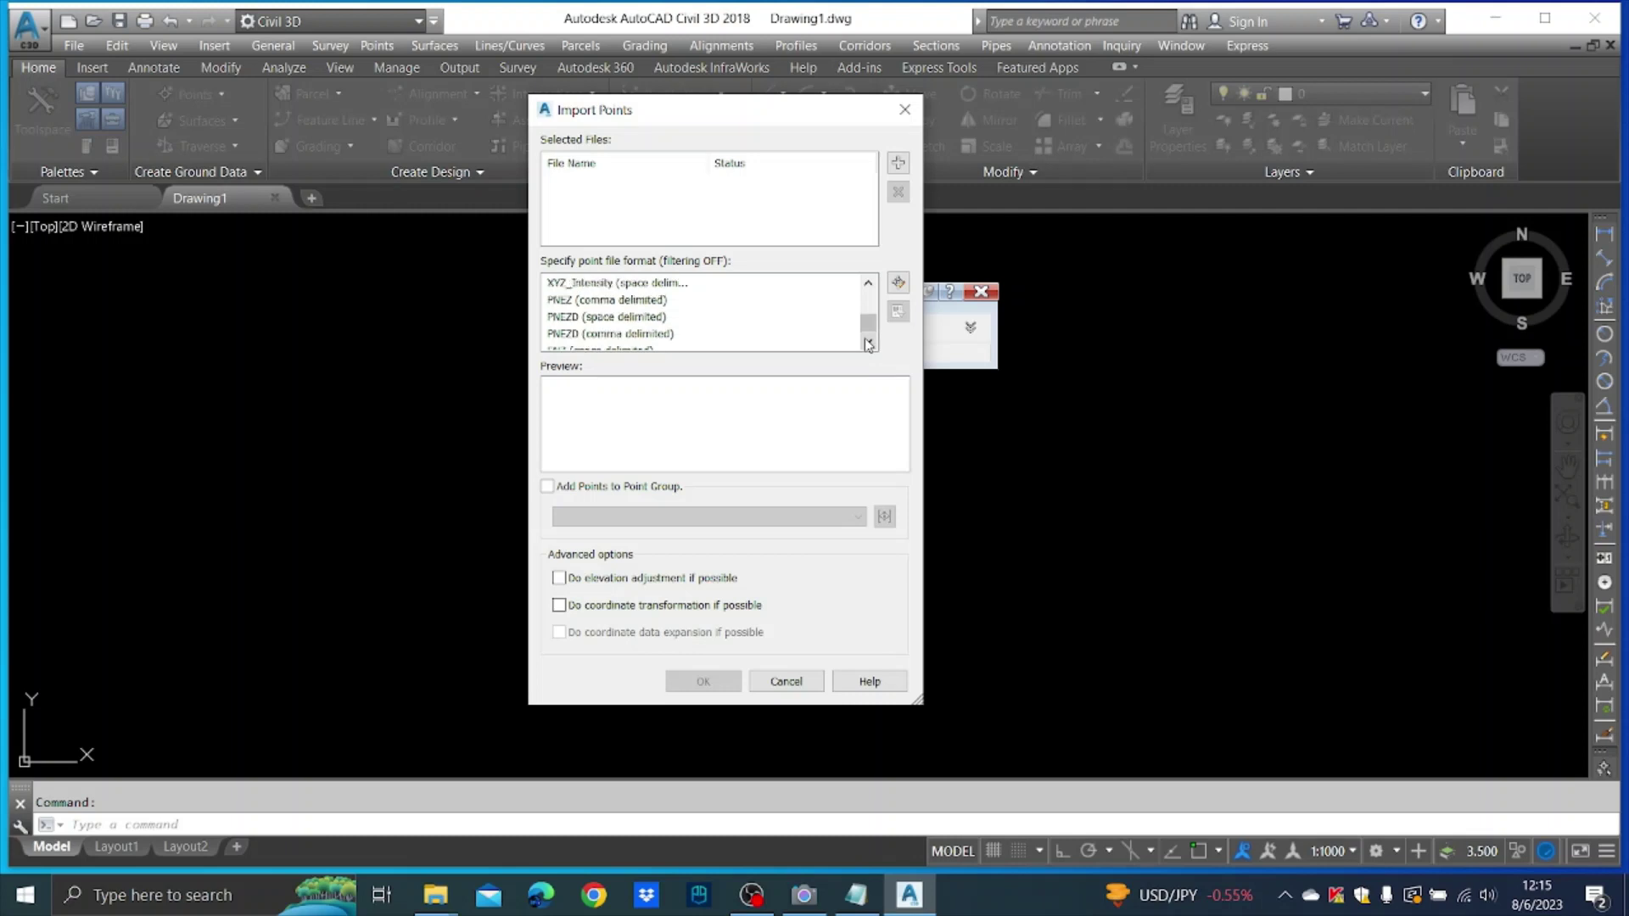
{"action": "left_click", "coordinate": [905, 110]}
{"action": "left_click", "coordinate": [982, 294]}
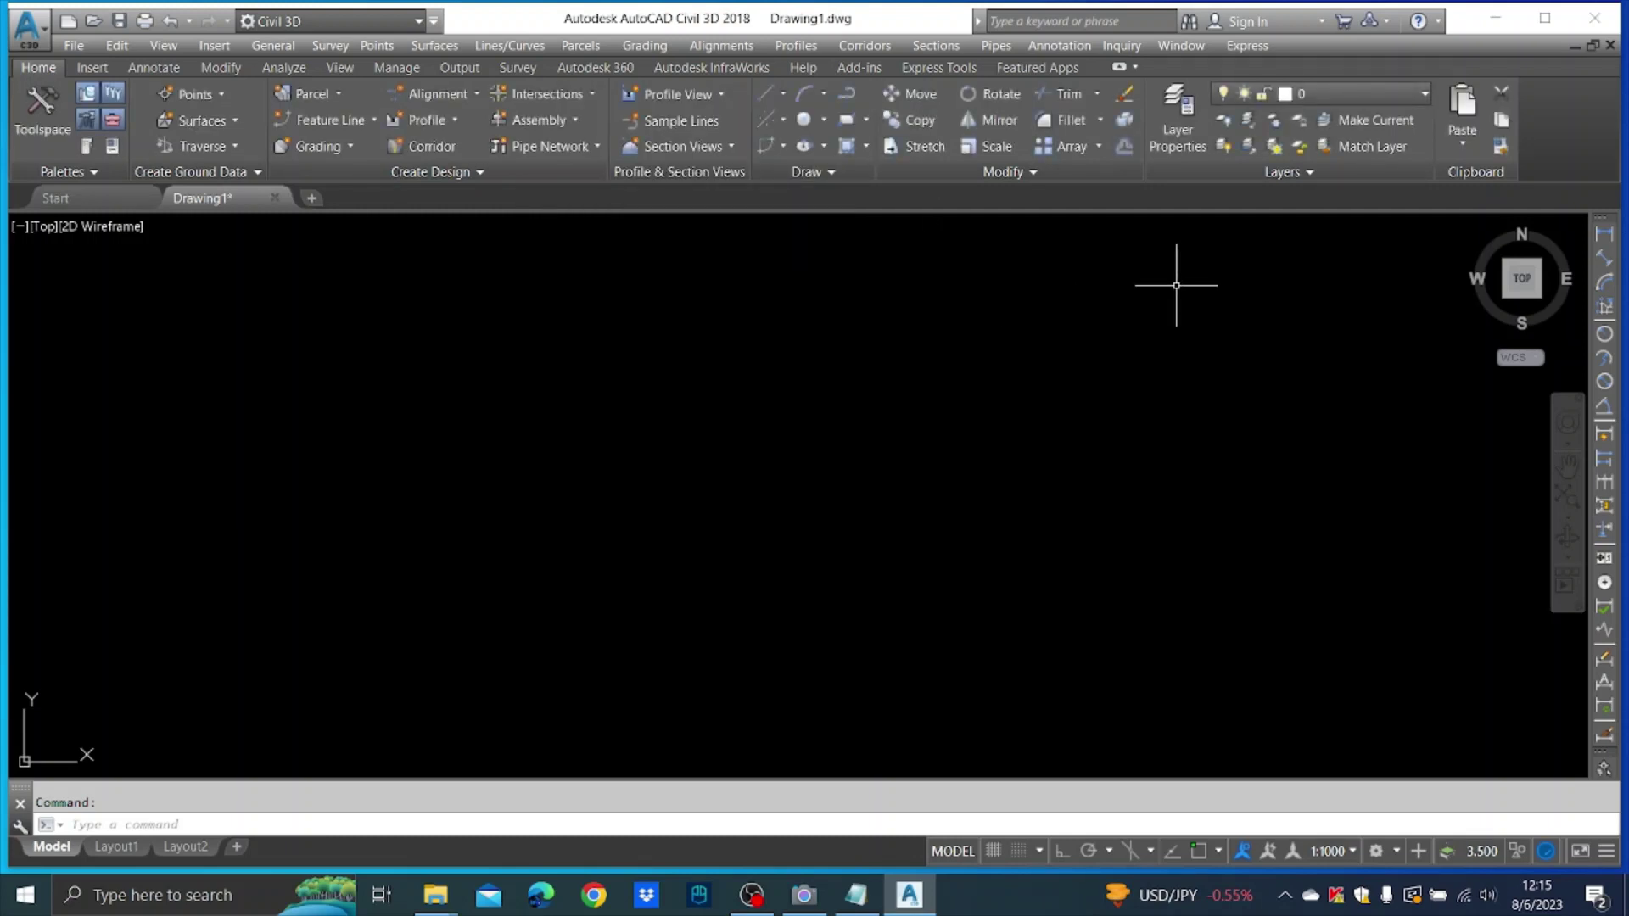
- Minimize Civil 3D and run a Google search for 'place app' in a new Chrome window
{"action": "left_click", "coordinate": [1495, 19]}
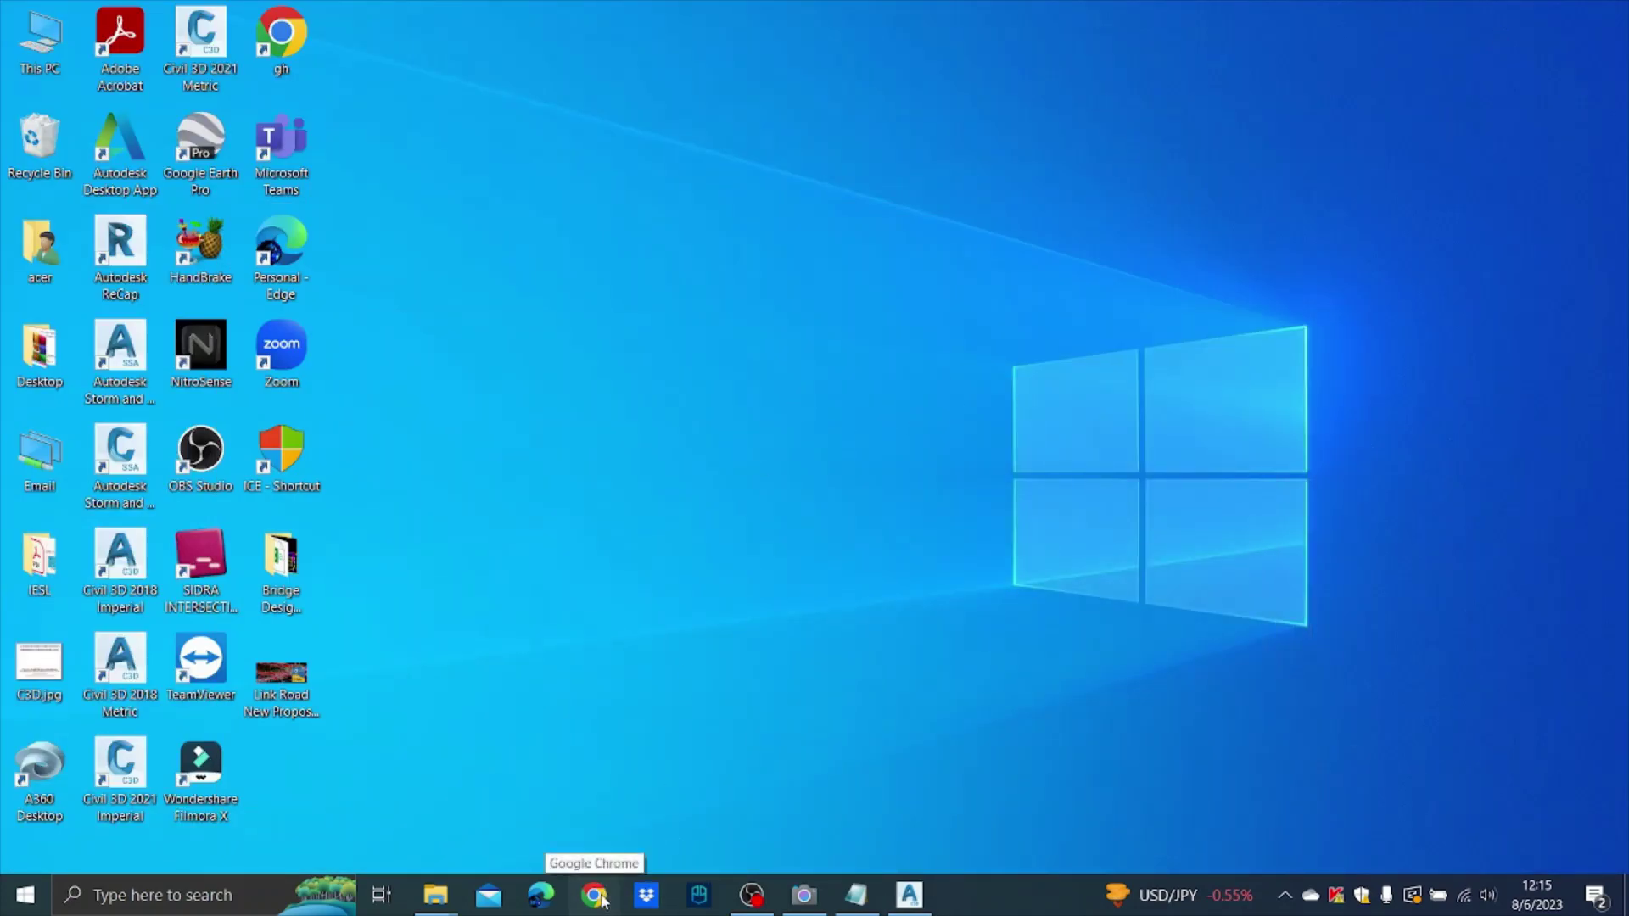
{"action": "left_click", "coordinate": [595, 895]}
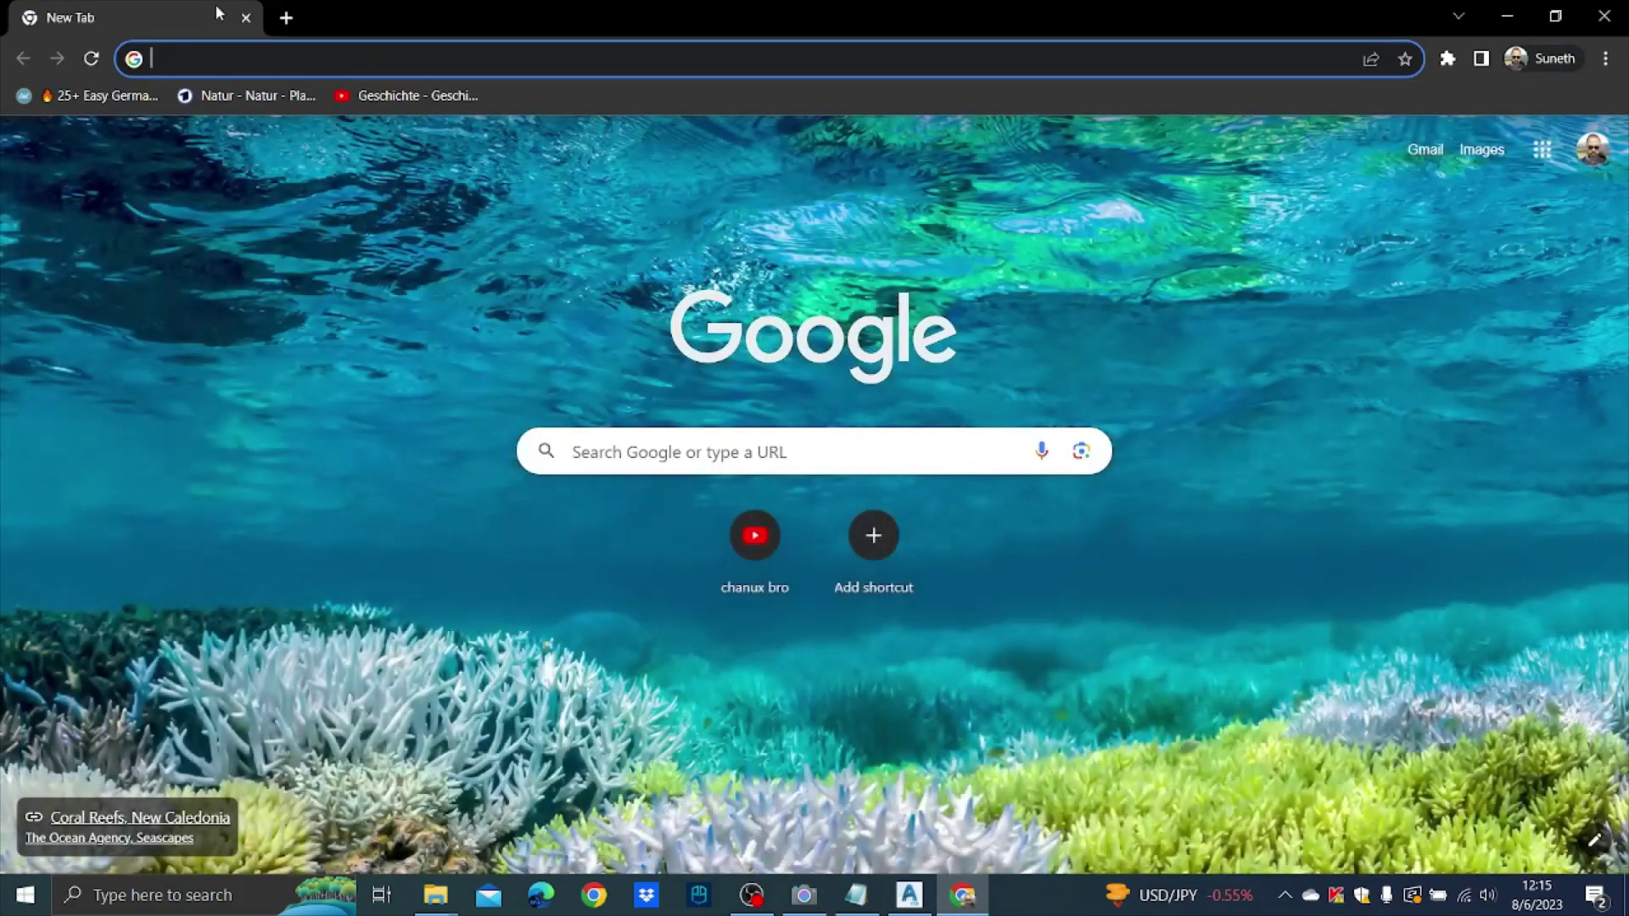
{"action": "type", "text": "place"}
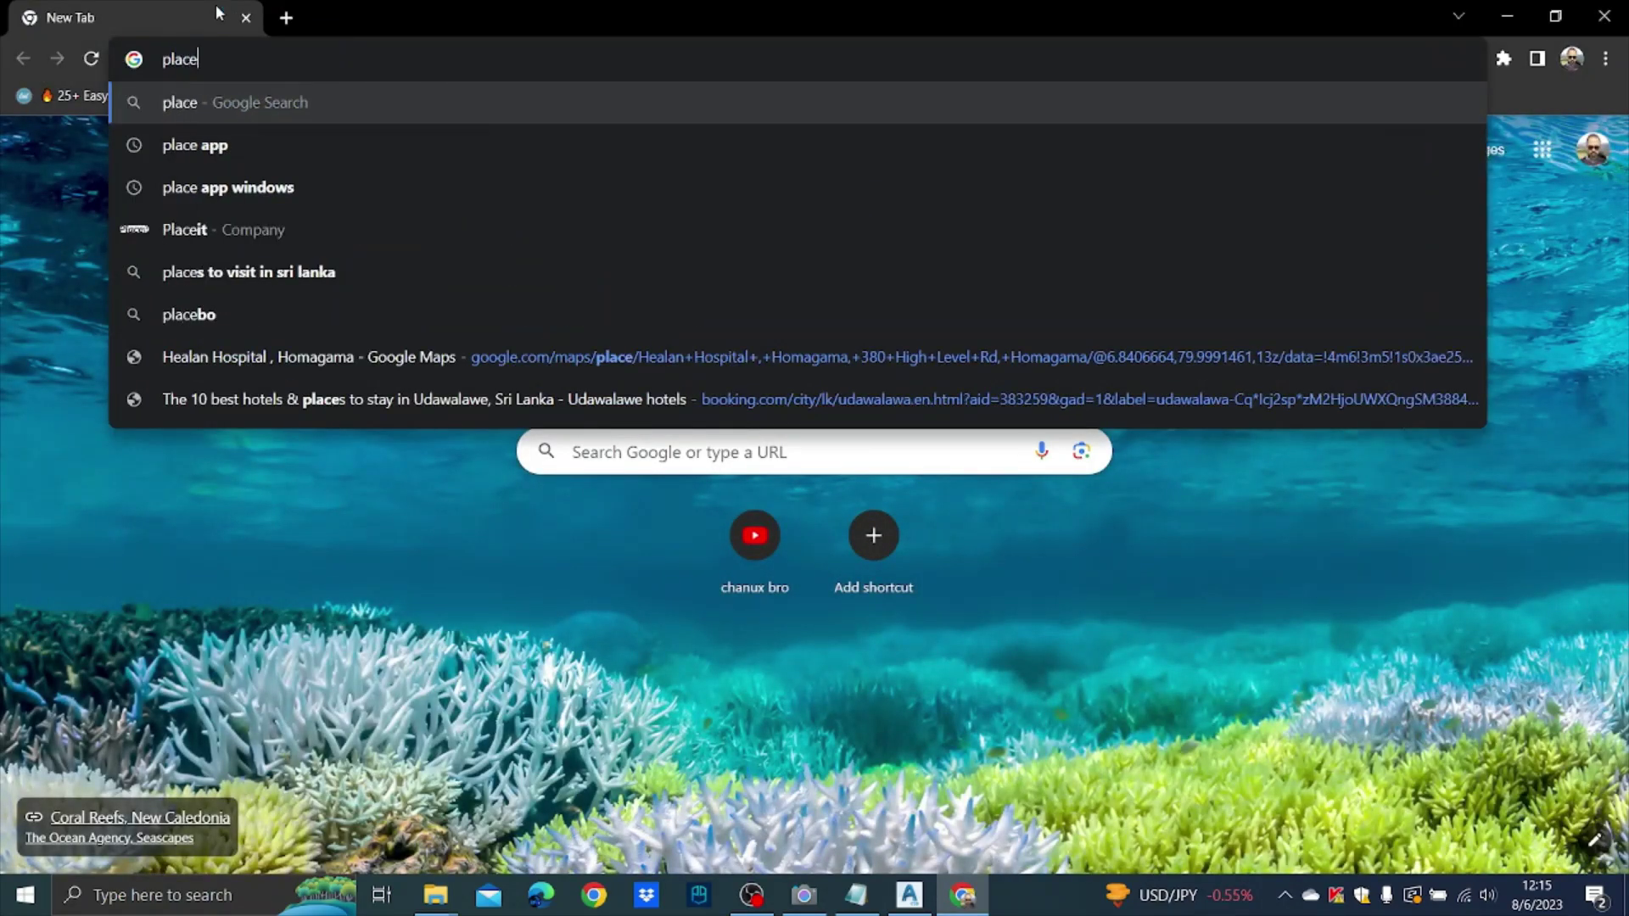
{"action": "type", "text": " a"}
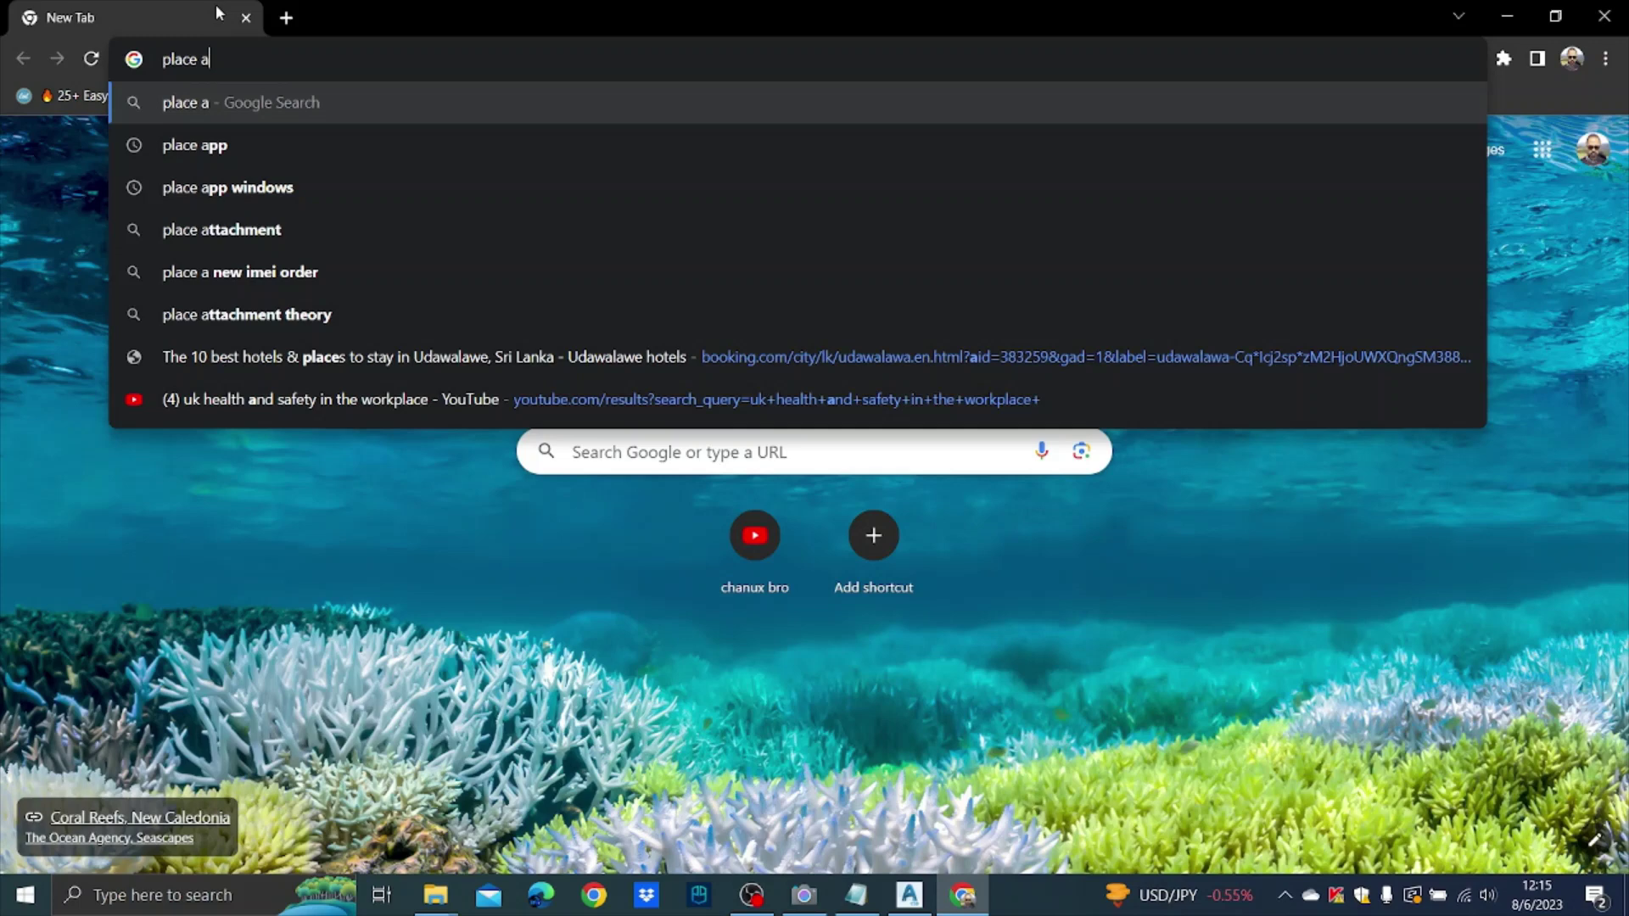
{"action": "type", "text": "pp"}
{"action": "key", "text": "Return"}
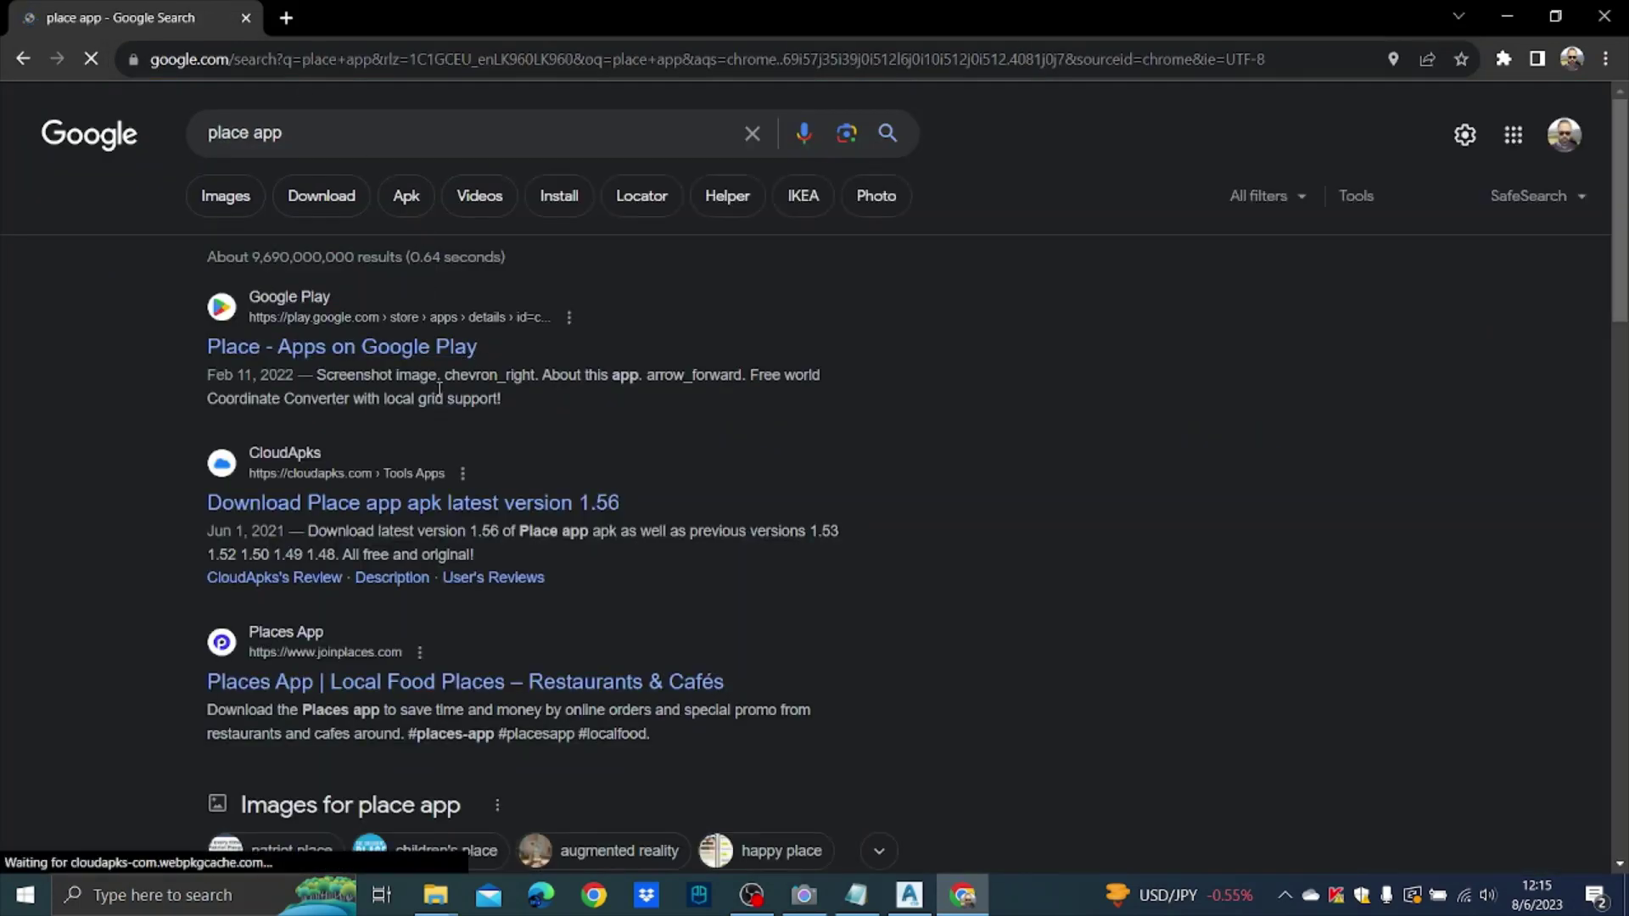
- Open the 'Place - Apps on Google Play' result to browse the app's store page
{"action": "left_click", "coordinate": [446, 354]}
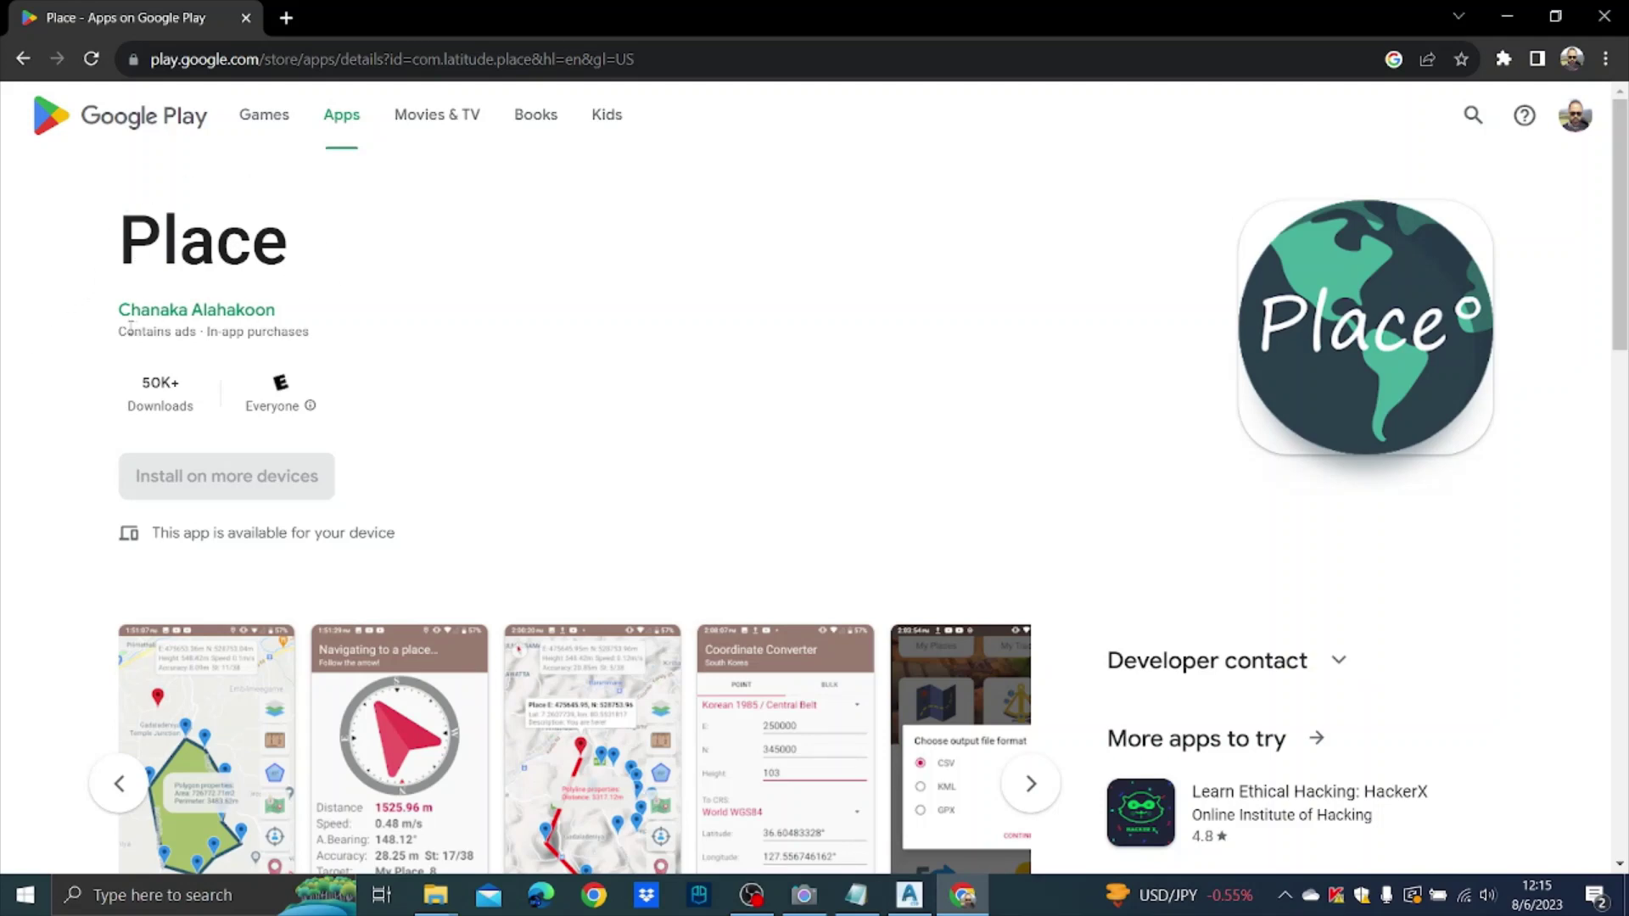
{"action": "scroll", "coordinate": [491, 318], "scroll_direction": "down", "scroll_amount": 3}
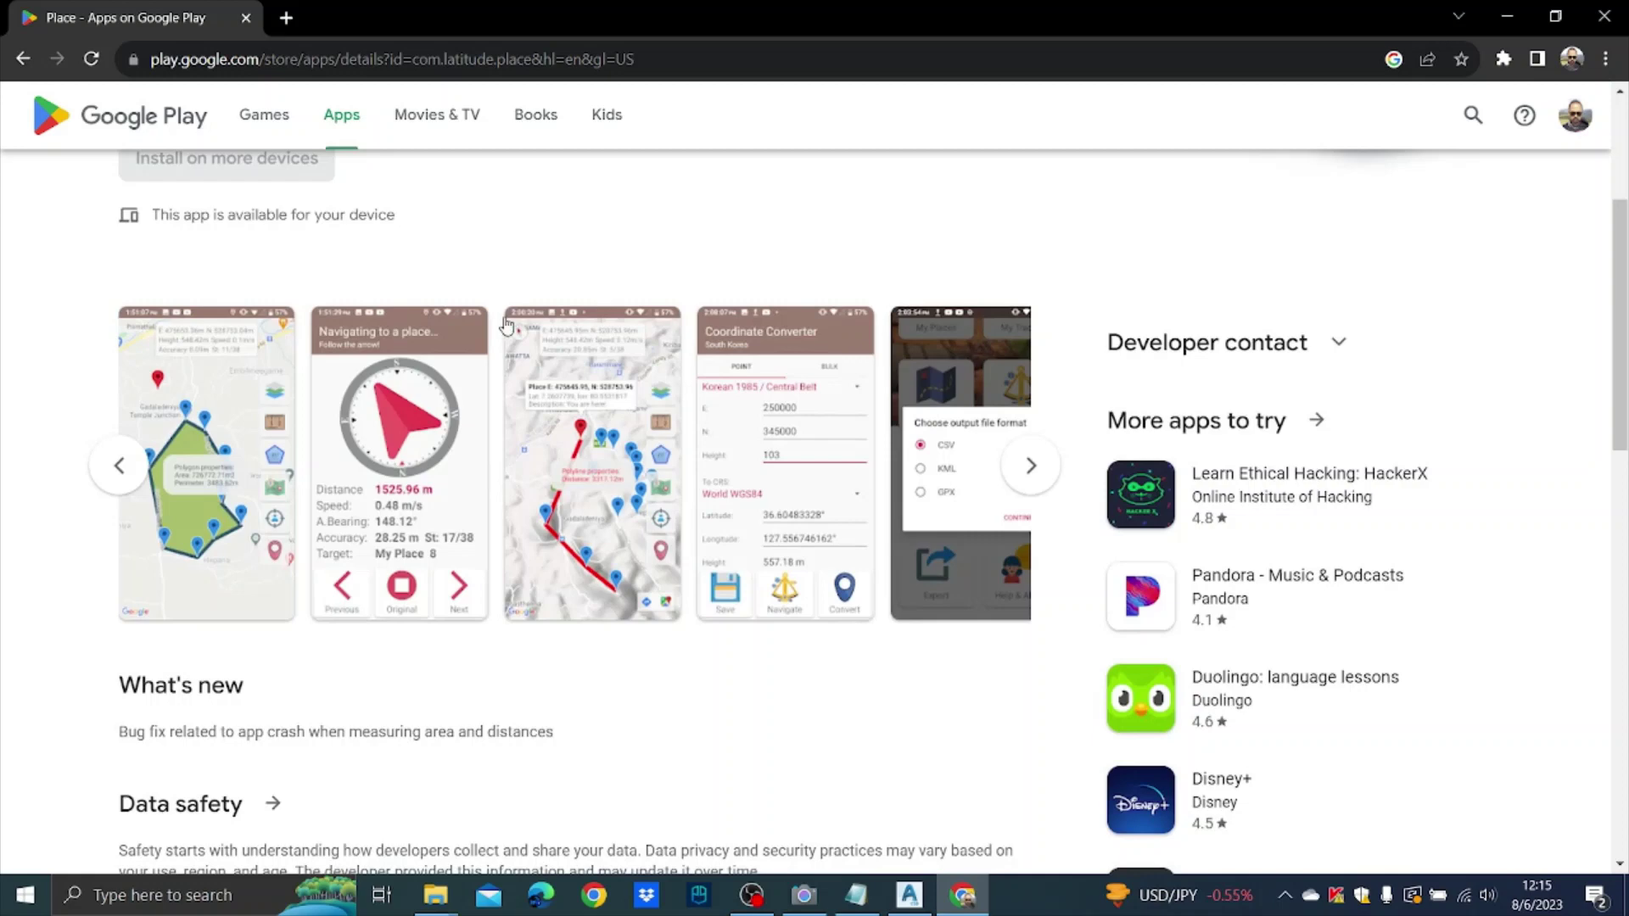
{"action": "scroll", "coordinate": [506, 325], "scroll_direction": "down", "scroll_amount": 1}
{"action": "scroll", "coordinate": [506, 333], "scroll_direction": "up", "scroll_amount": 3}
{"action": "scroll", "coordinate": [507, 332], "scroll_direction": "up", "scroll_amount": 1}
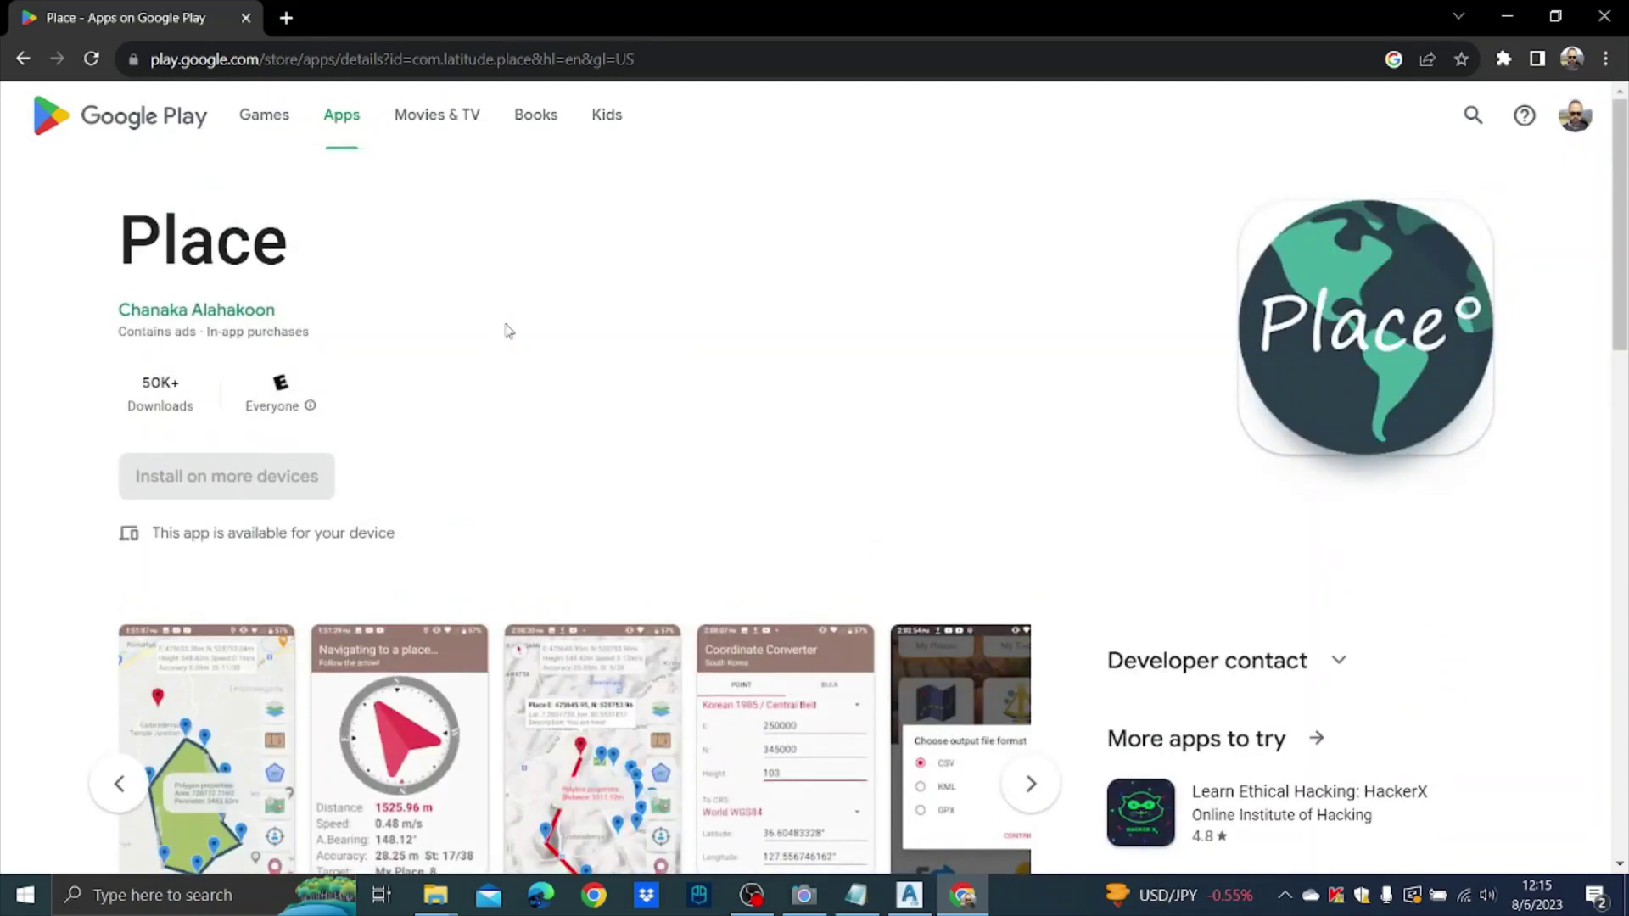
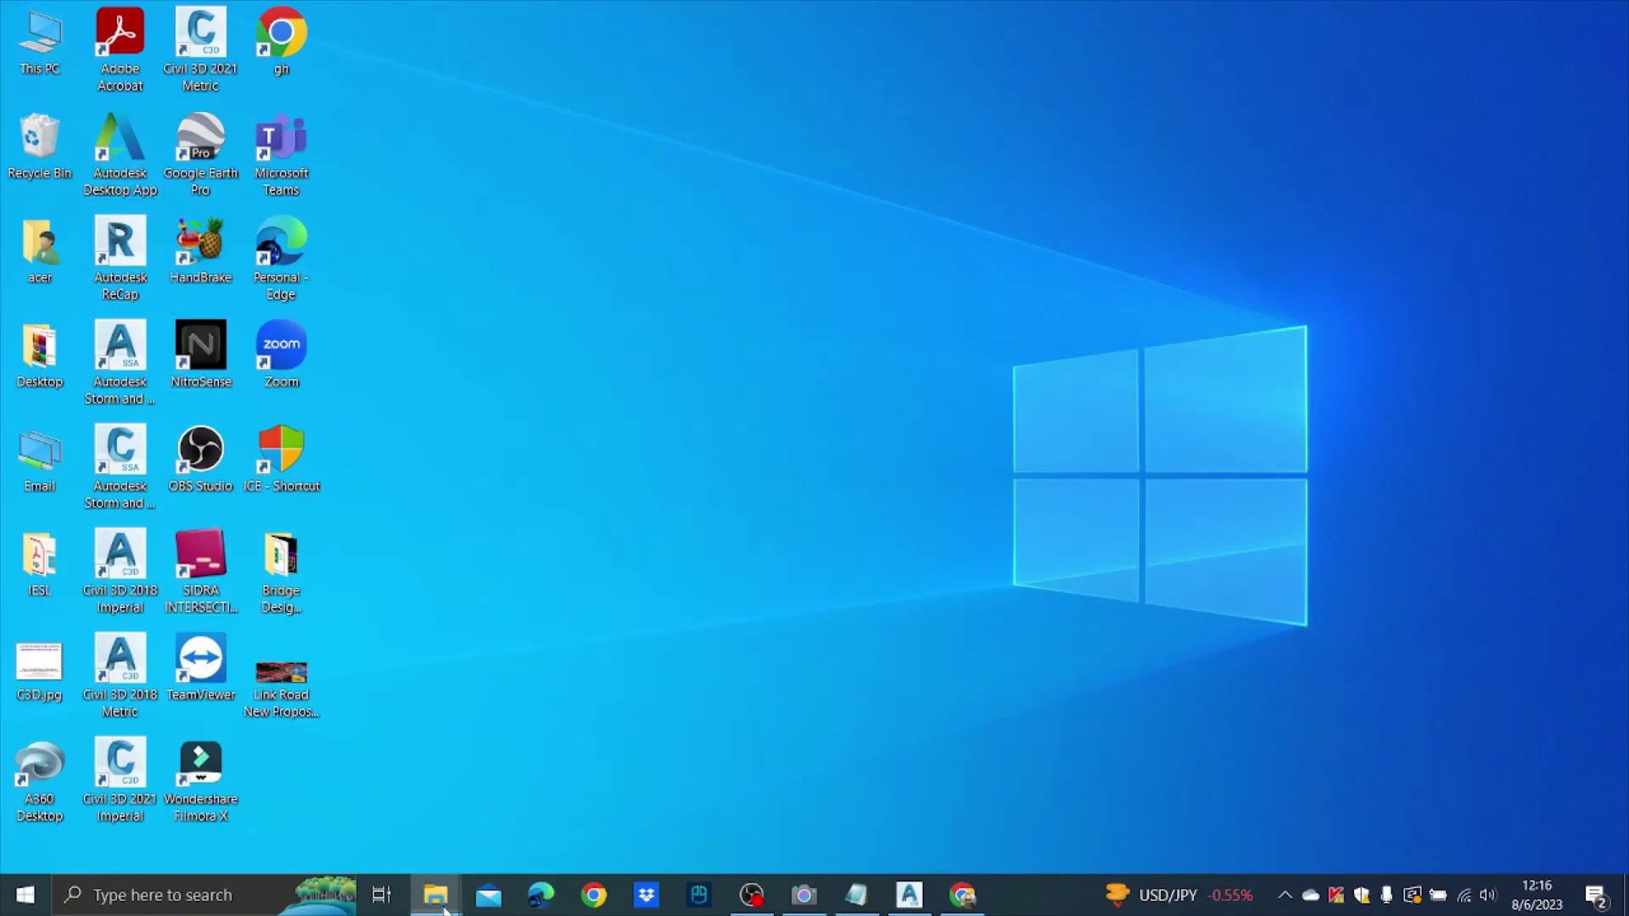
- Select all the track data in the downloaded GPS text file from Downloads, then minimize Notepad
{"action": "mouse_move", "coordinate": [435, 894]}
{"action": "left_click", "coordinate": [338, 829]}
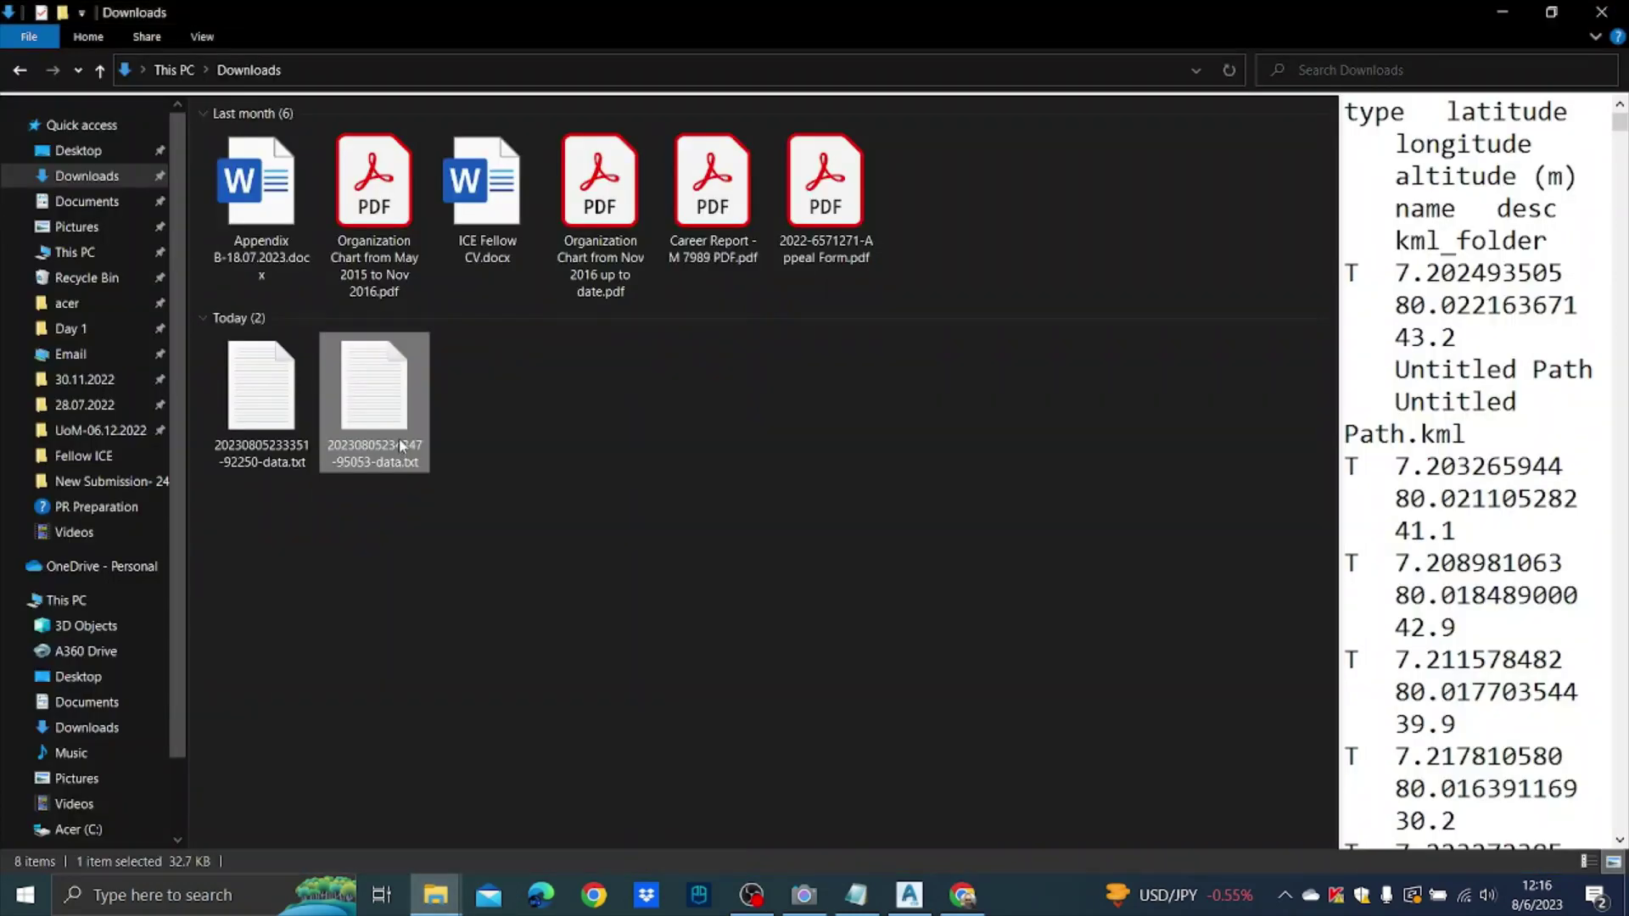
{"action": "double_click", "coordinate": [374, 401]}
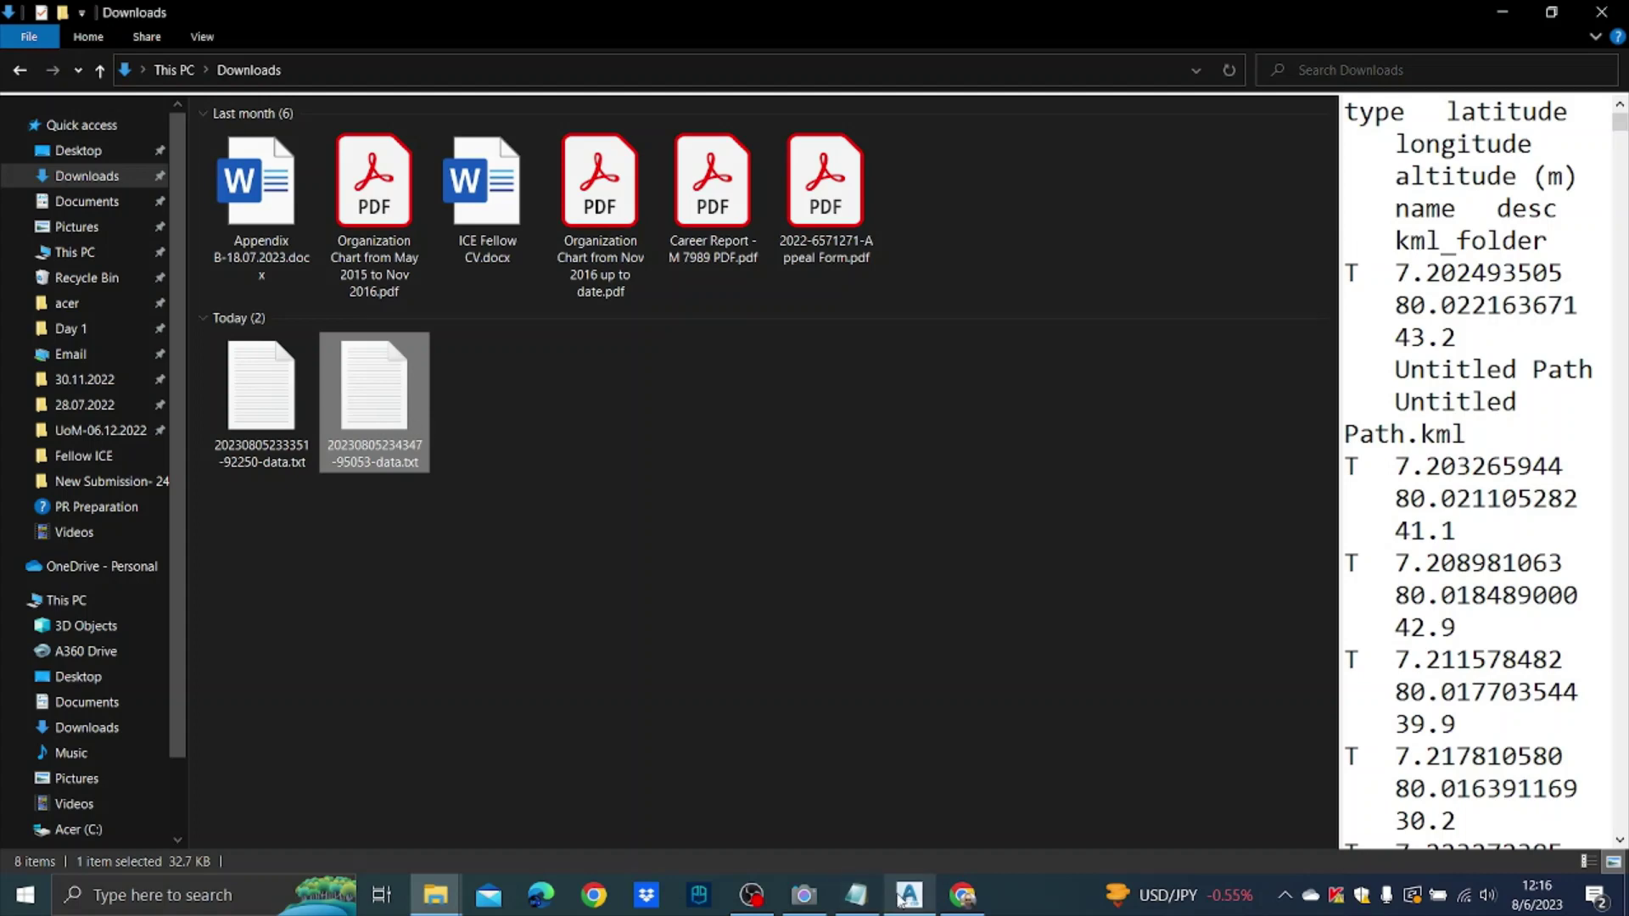
{"action": "key", "text": "ctrl+a"}
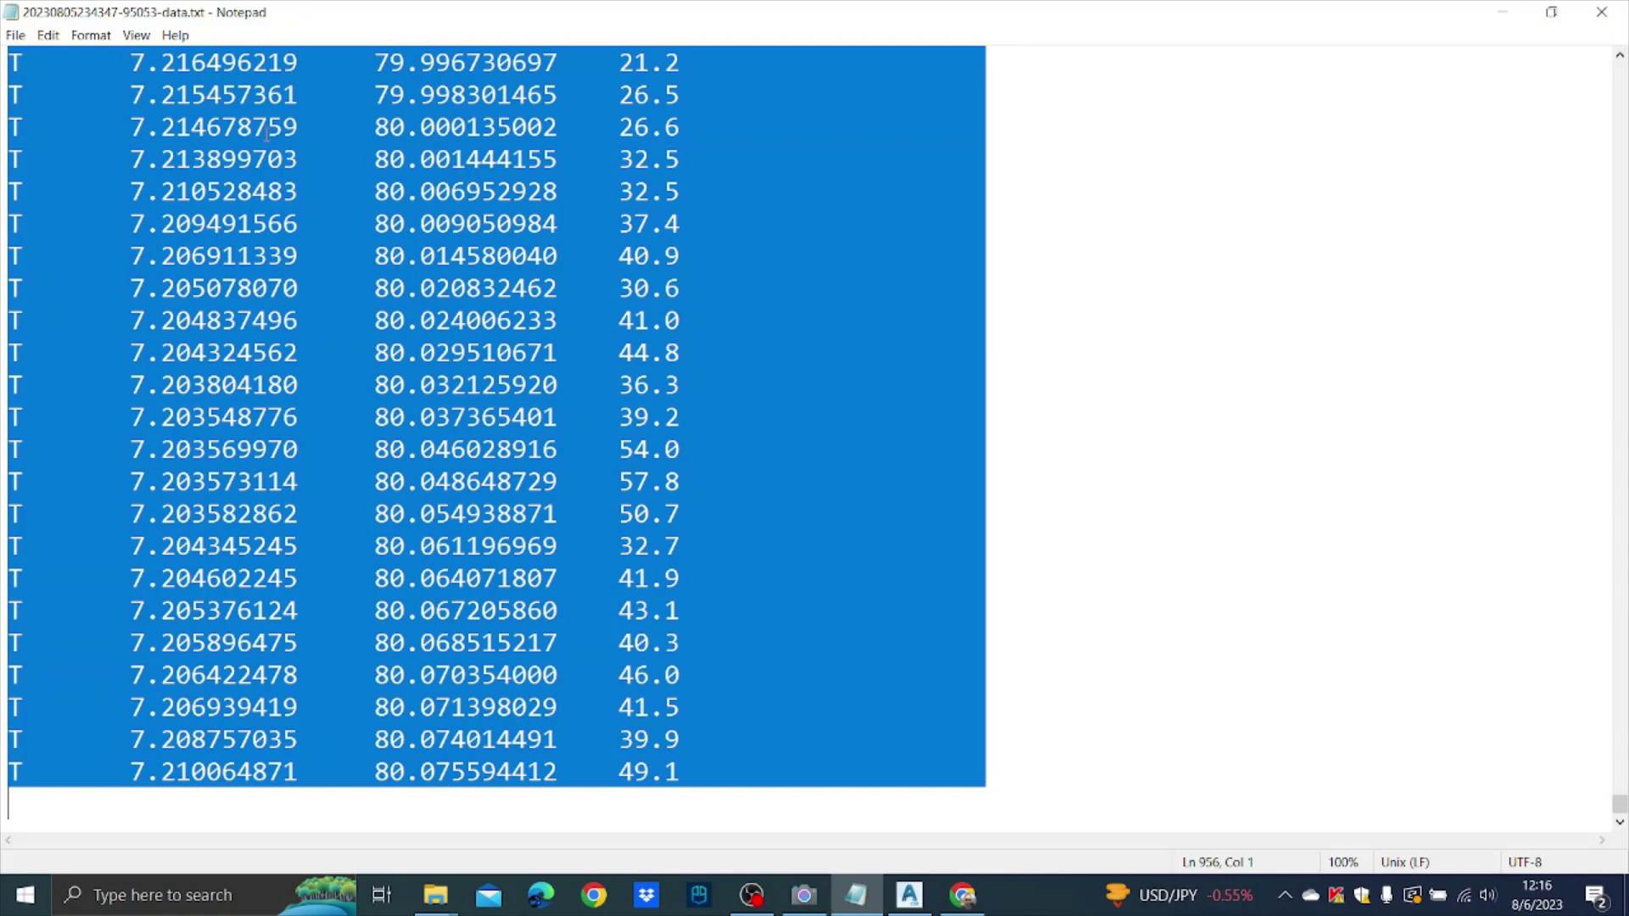
{"action": "left_click", "coordinate": [1502, 12]}
- Launch Excel with a blank workbook and paste the track data at cell A1
{"action": "left_click", "coordinate": [165, 898]}
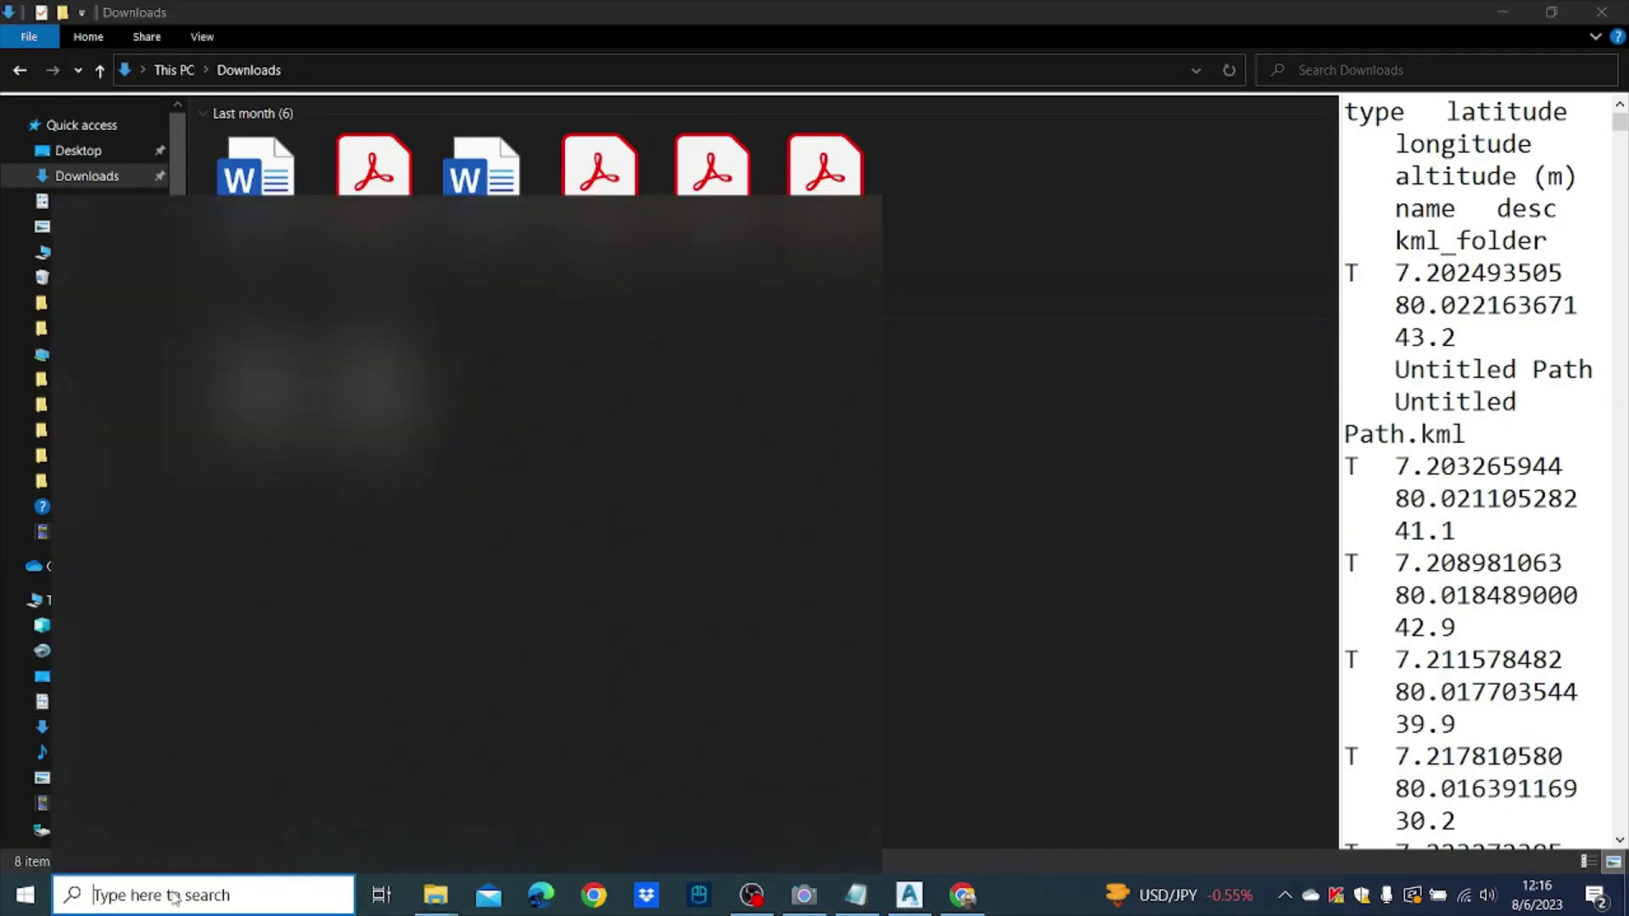
{"action": "type", "text": "exce"}
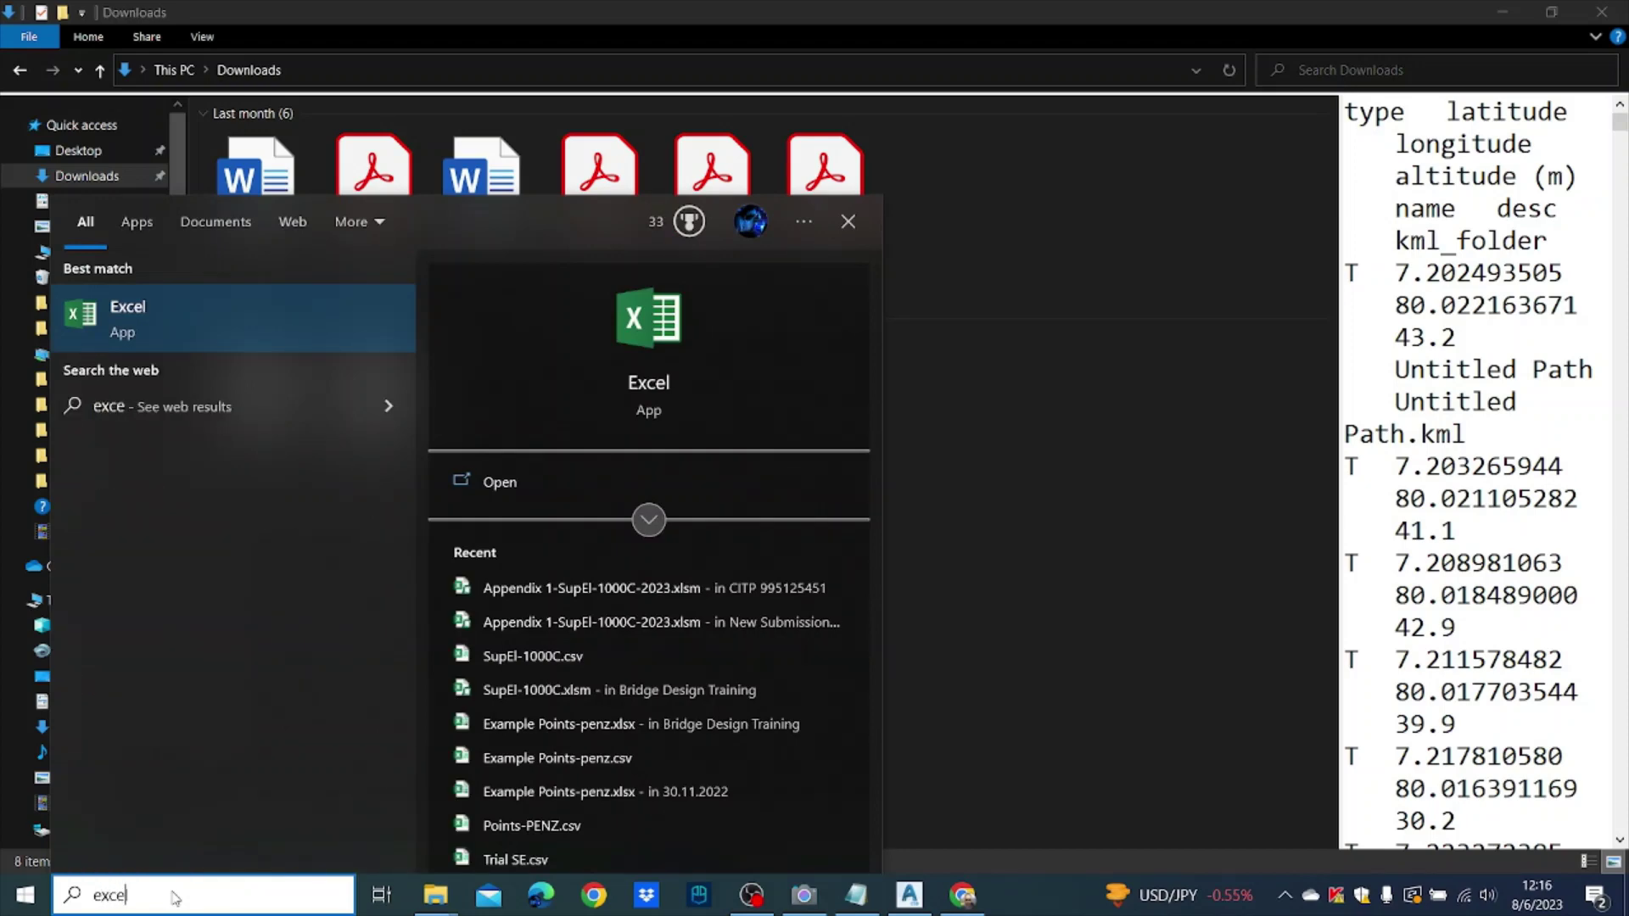
{"action": "key", "text": "Return"}
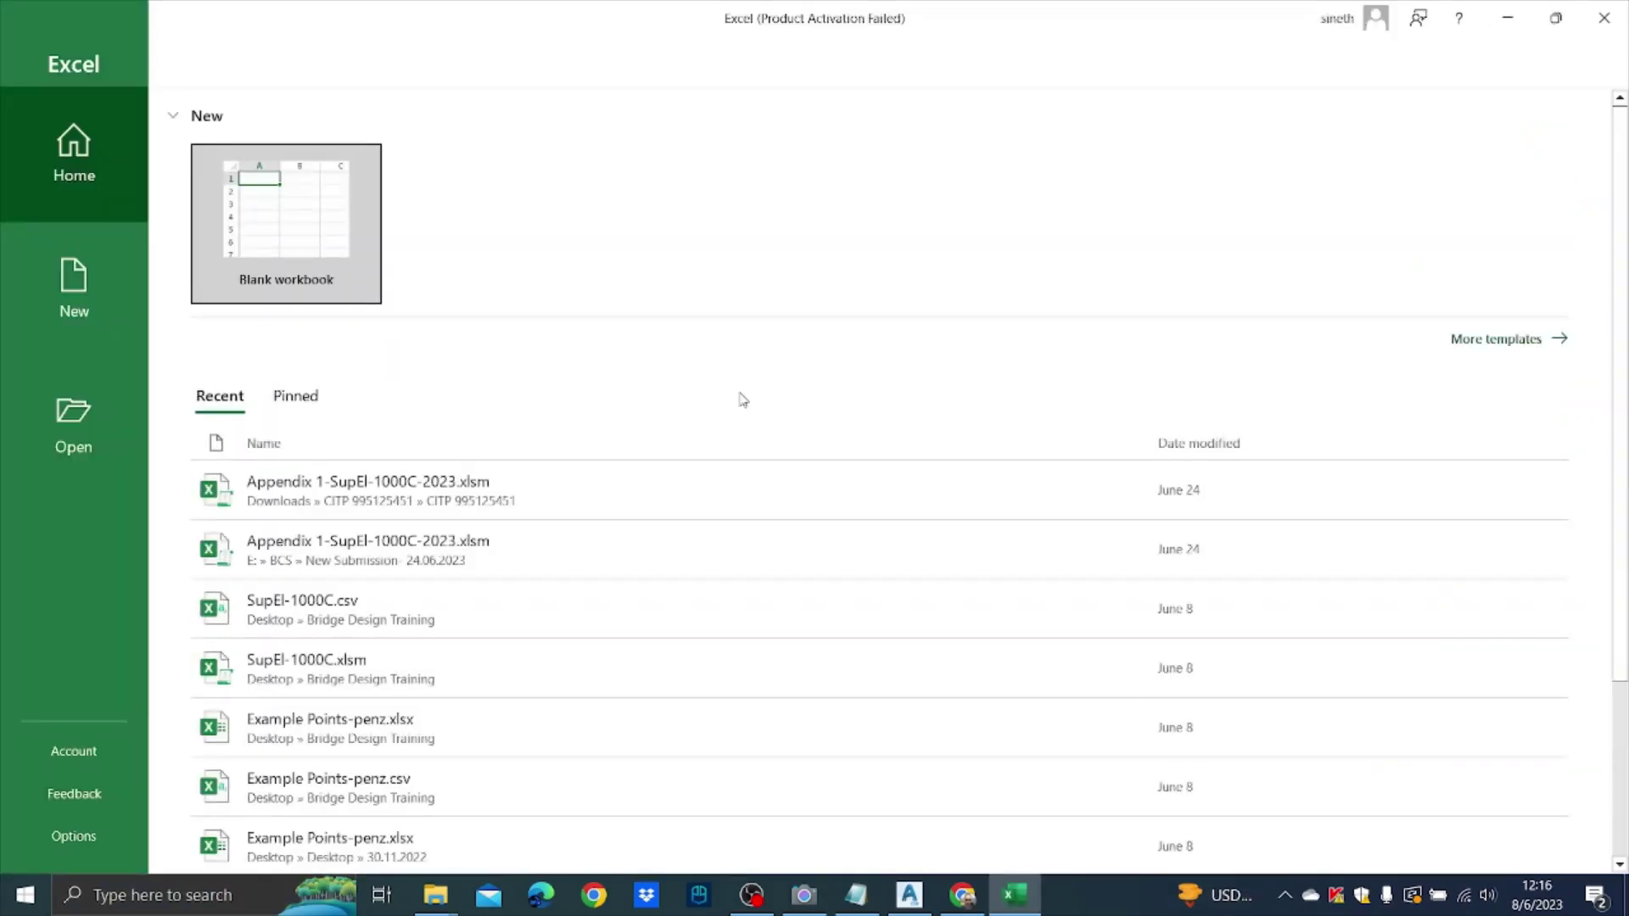
{"action": "left_click", "coordinate": [259, 229]}
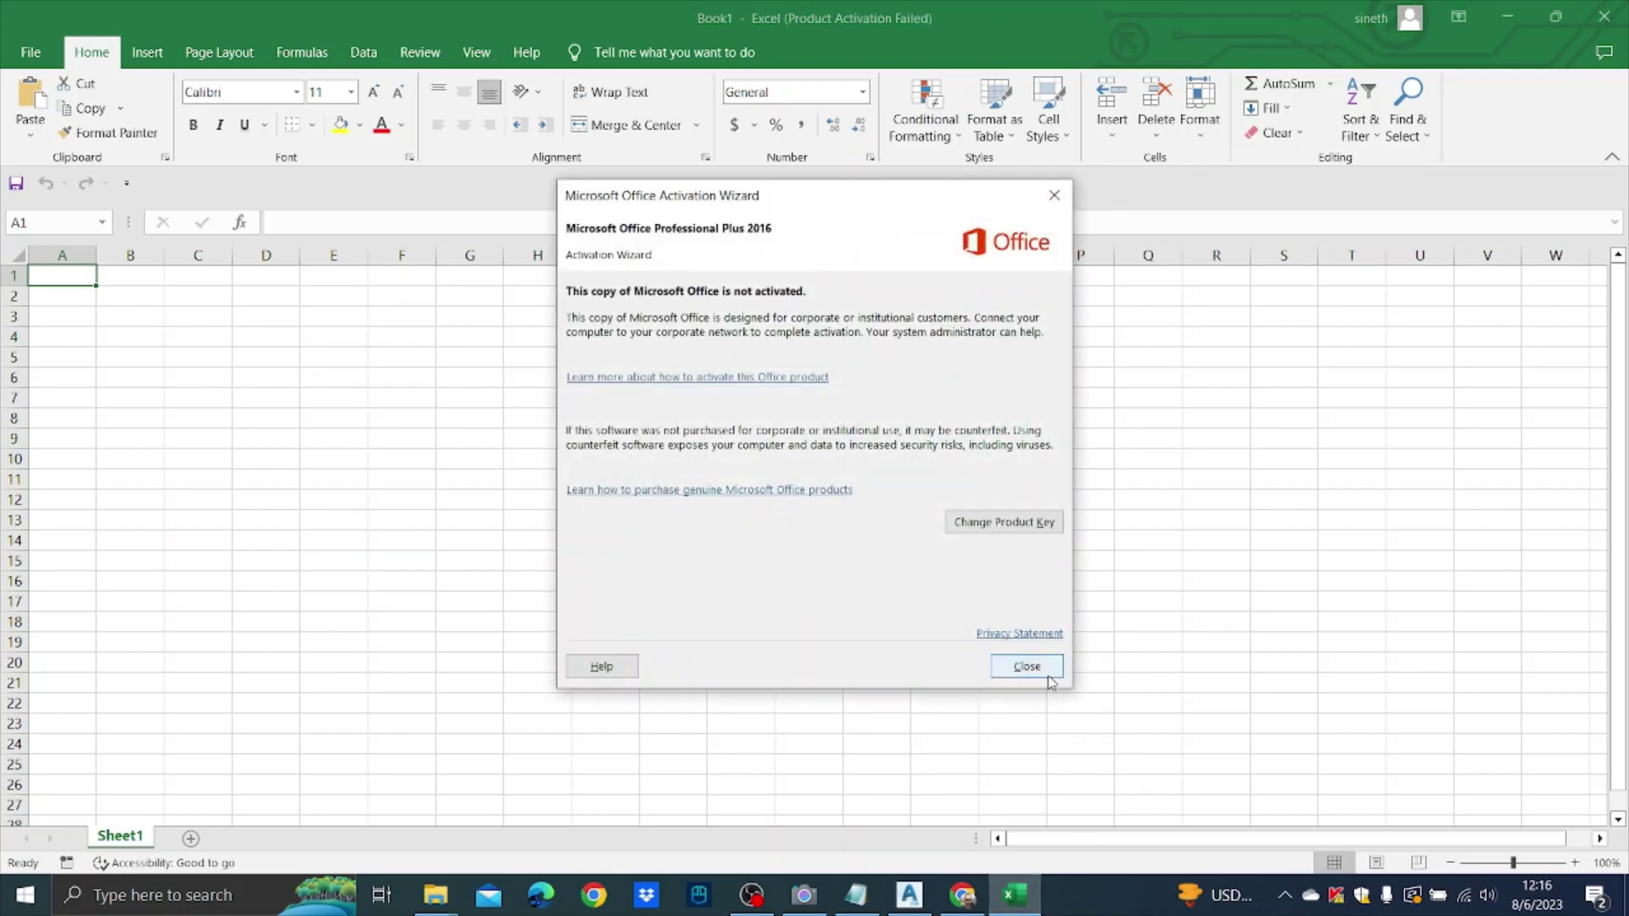
{"action": "left_click", "coordinate": [1026, 666]}
{"action": "key", "text": "ctrl+v"}
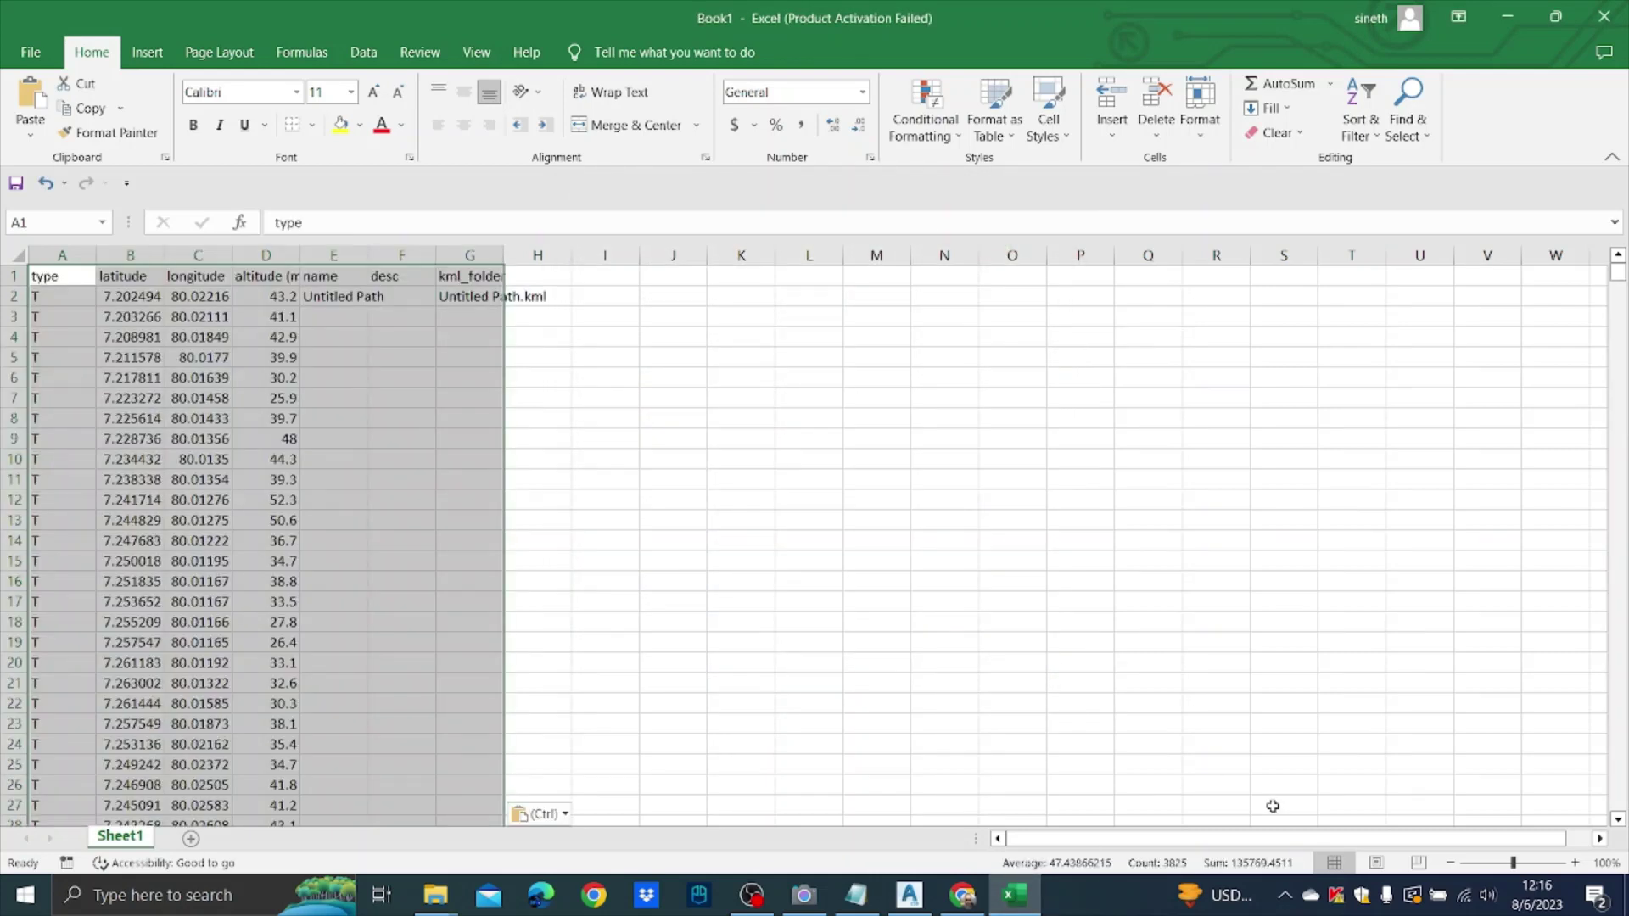
- Delete the type column A from the pasted data
{"action": "left_click", "coordinate": [1345, 662]}
{"action": "left_click", "coordinate": [60, 296]}
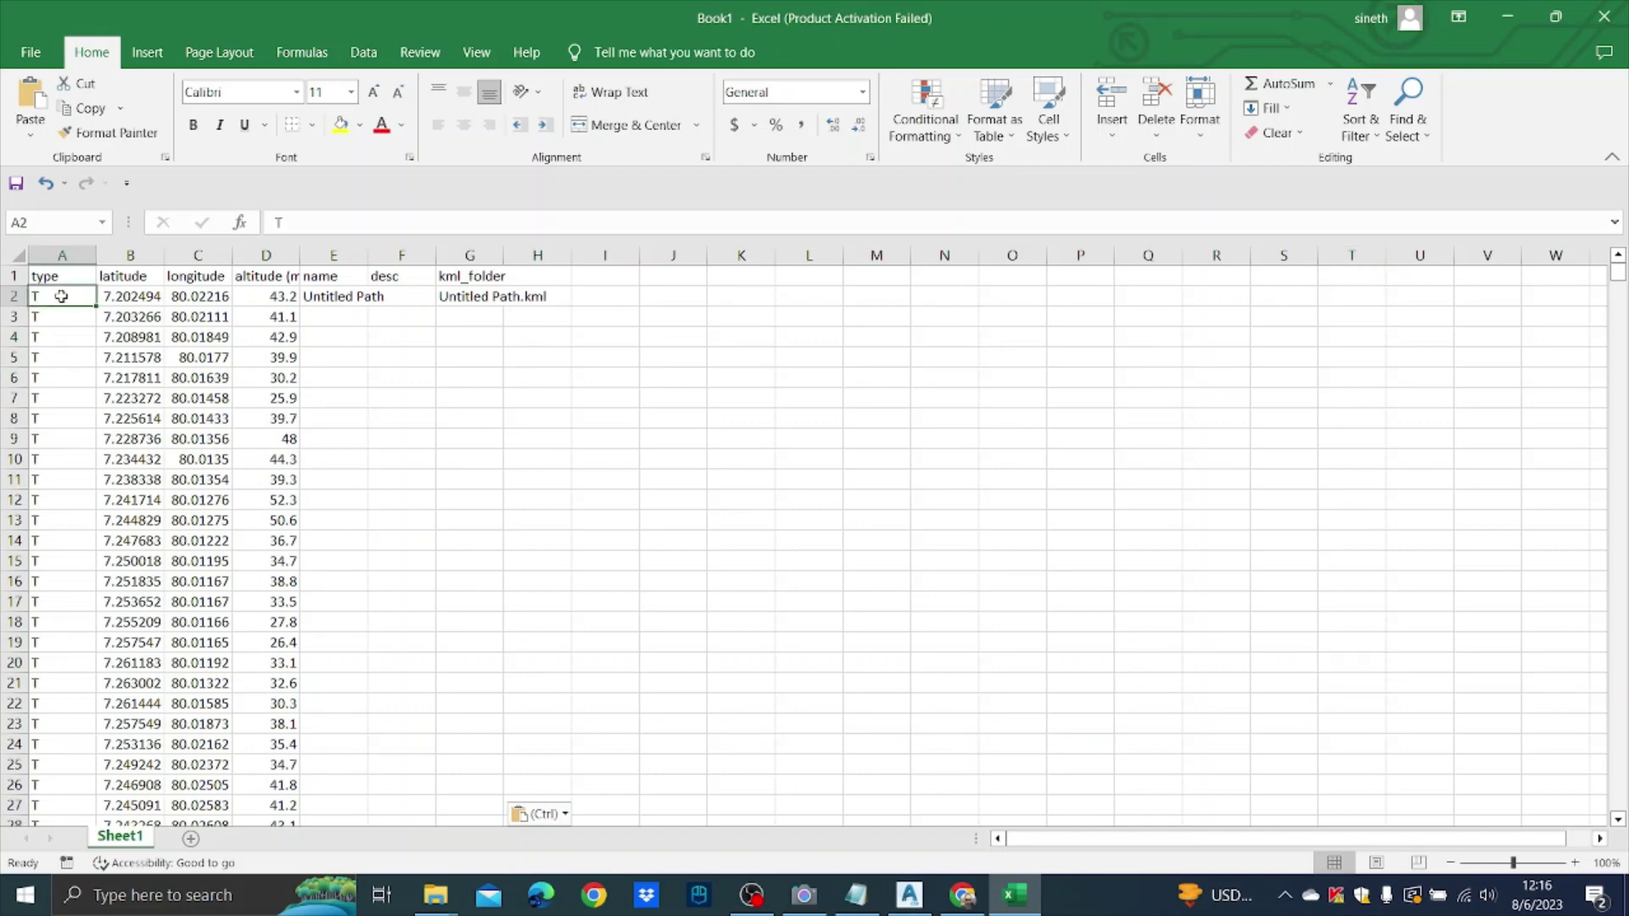
{"action": "left_click", "coordinate": [65, 255]}
{"action": "right_click", "coordinate": [64, 259]}
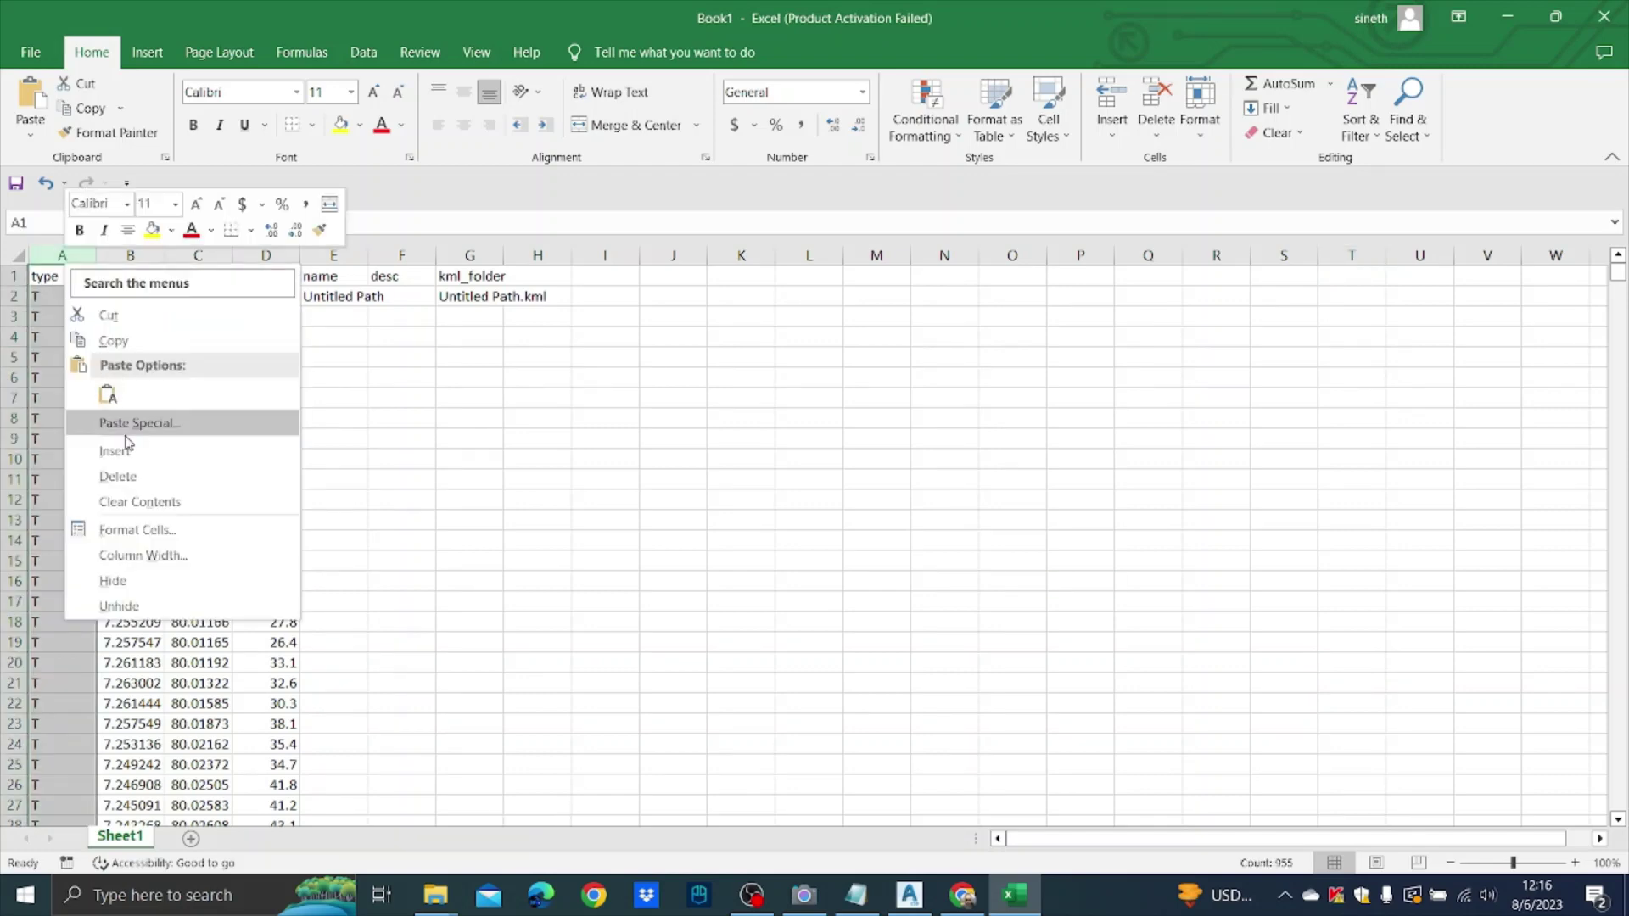
{"action": "left_click", "coordinate": [128, 479]}
- Delete the name, desc and kml_folder columns, leaving latitude, longitude and altitude
{"action": "left_click", "coordinate": [249, 462]}
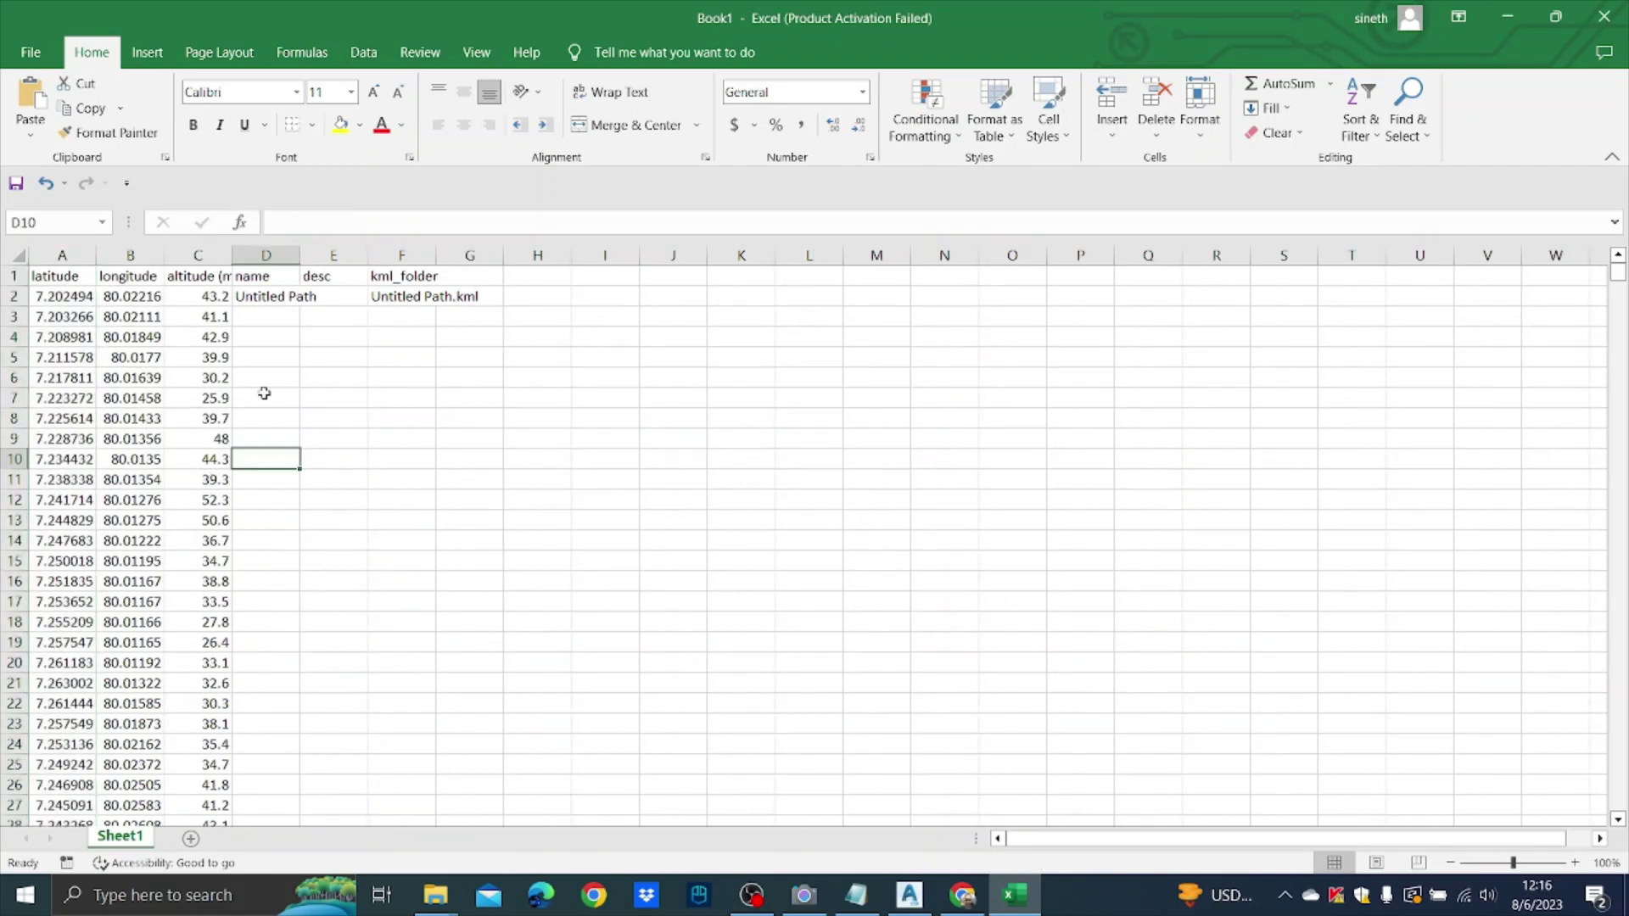
{"action": "left_click_drag", "start_coordinate": [264, 256], "coordinate": [493, 264]}
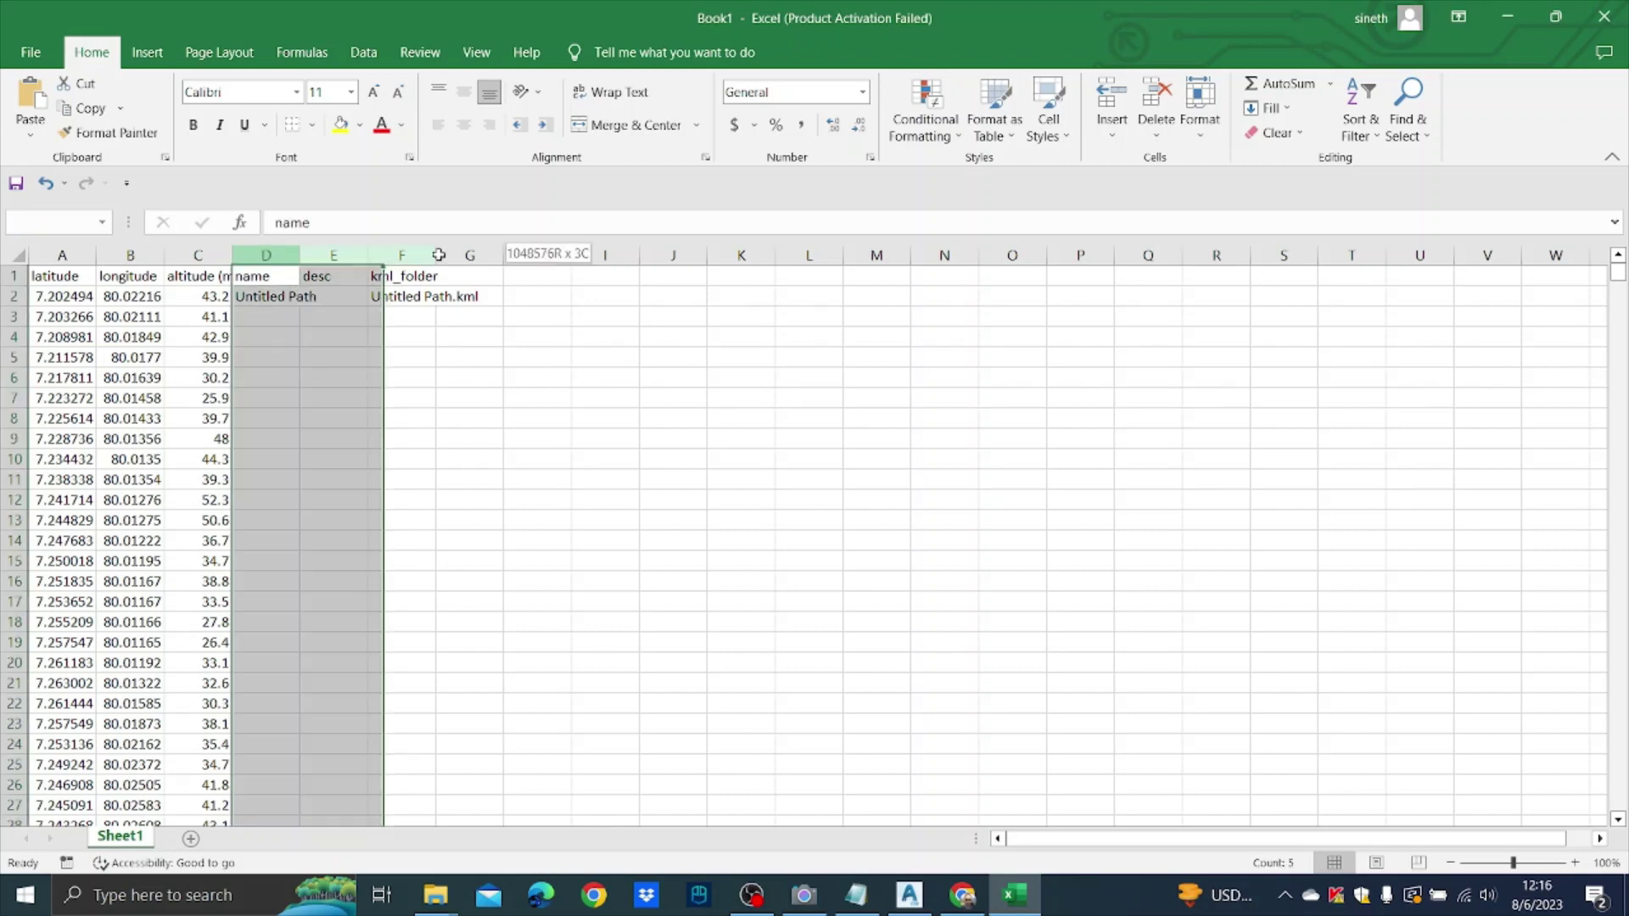
{"action": "right_click", "coordinate": [494, 263]}
{"action": "left_click", "coordinate": [571, 468]}
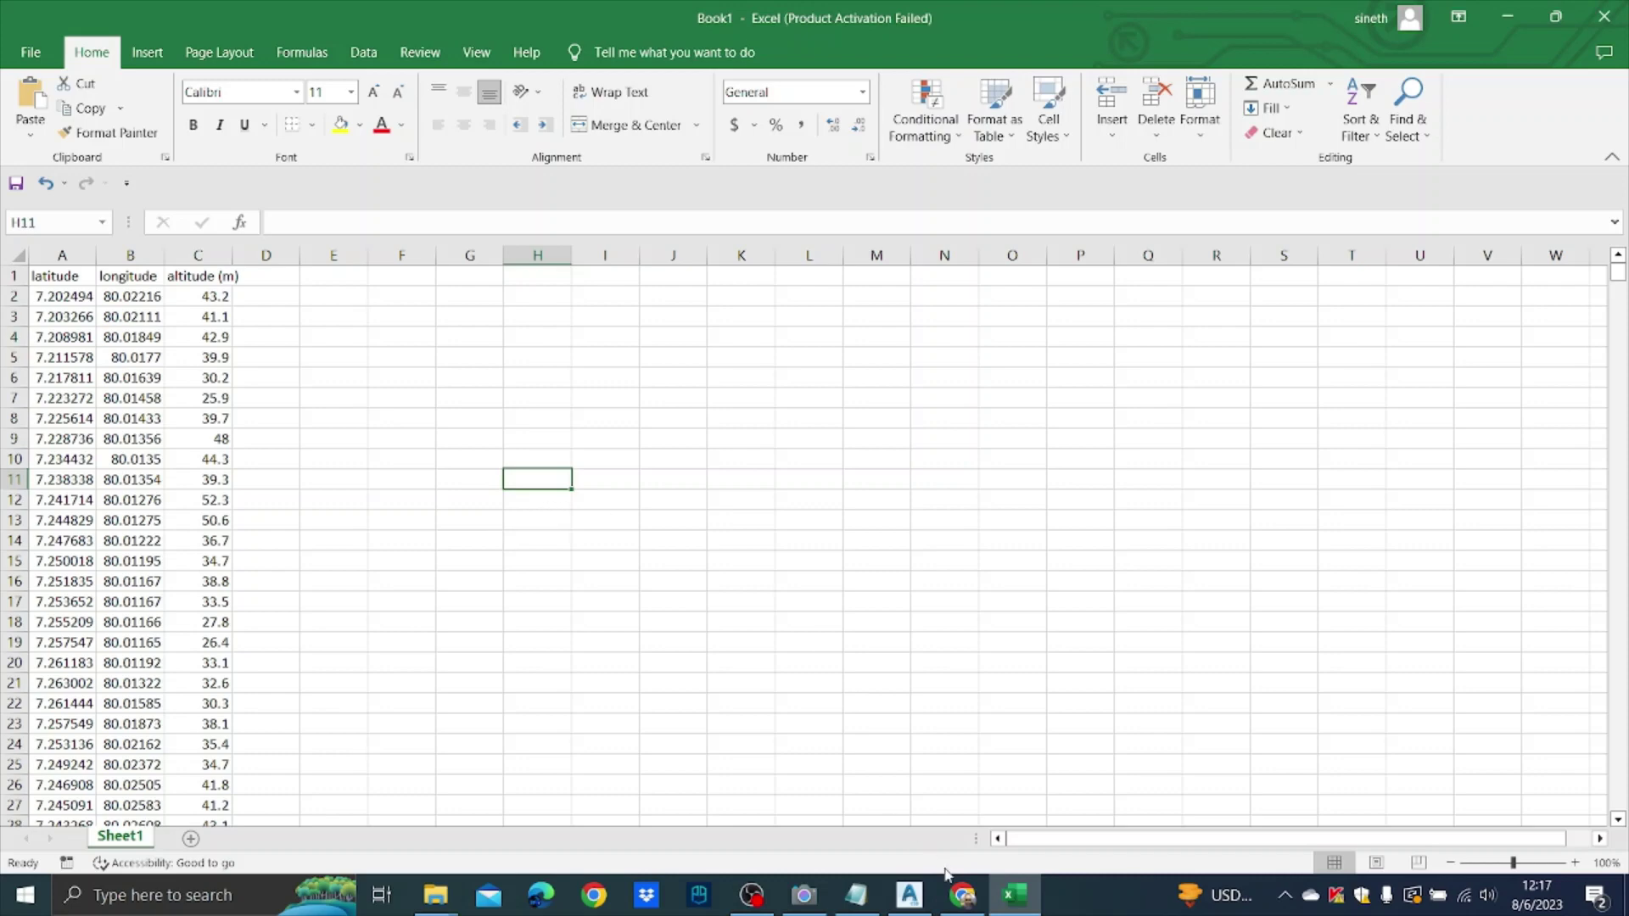
{"action": "left_click", "coordinate": [962, 894]}
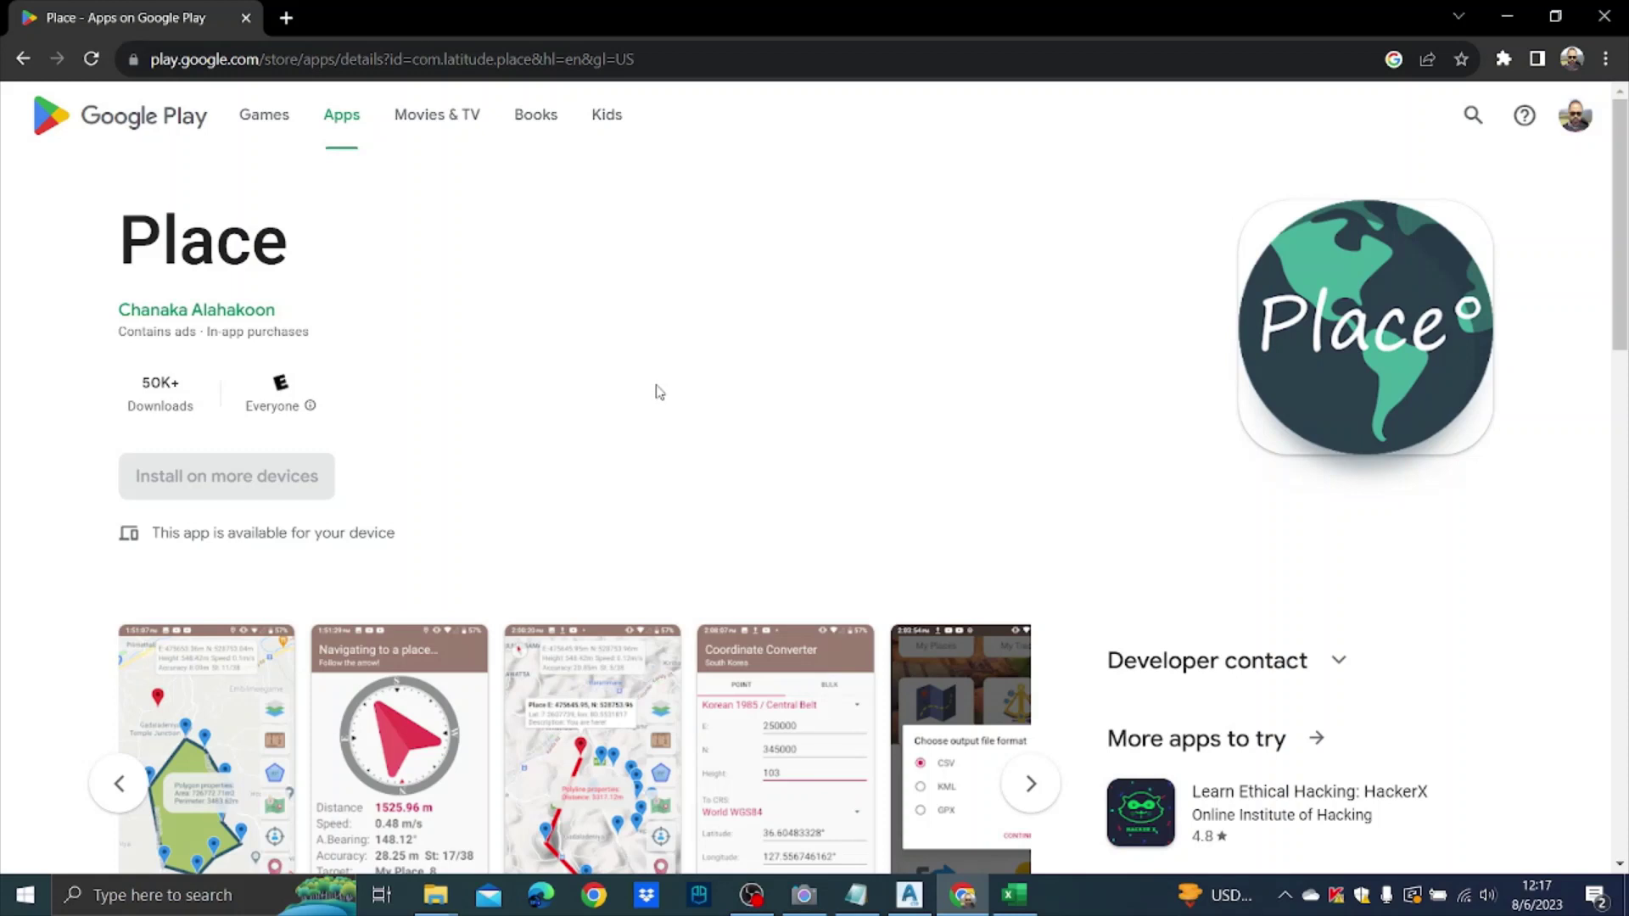
{"action": "left_click", "coordinate": [1507, 17]}
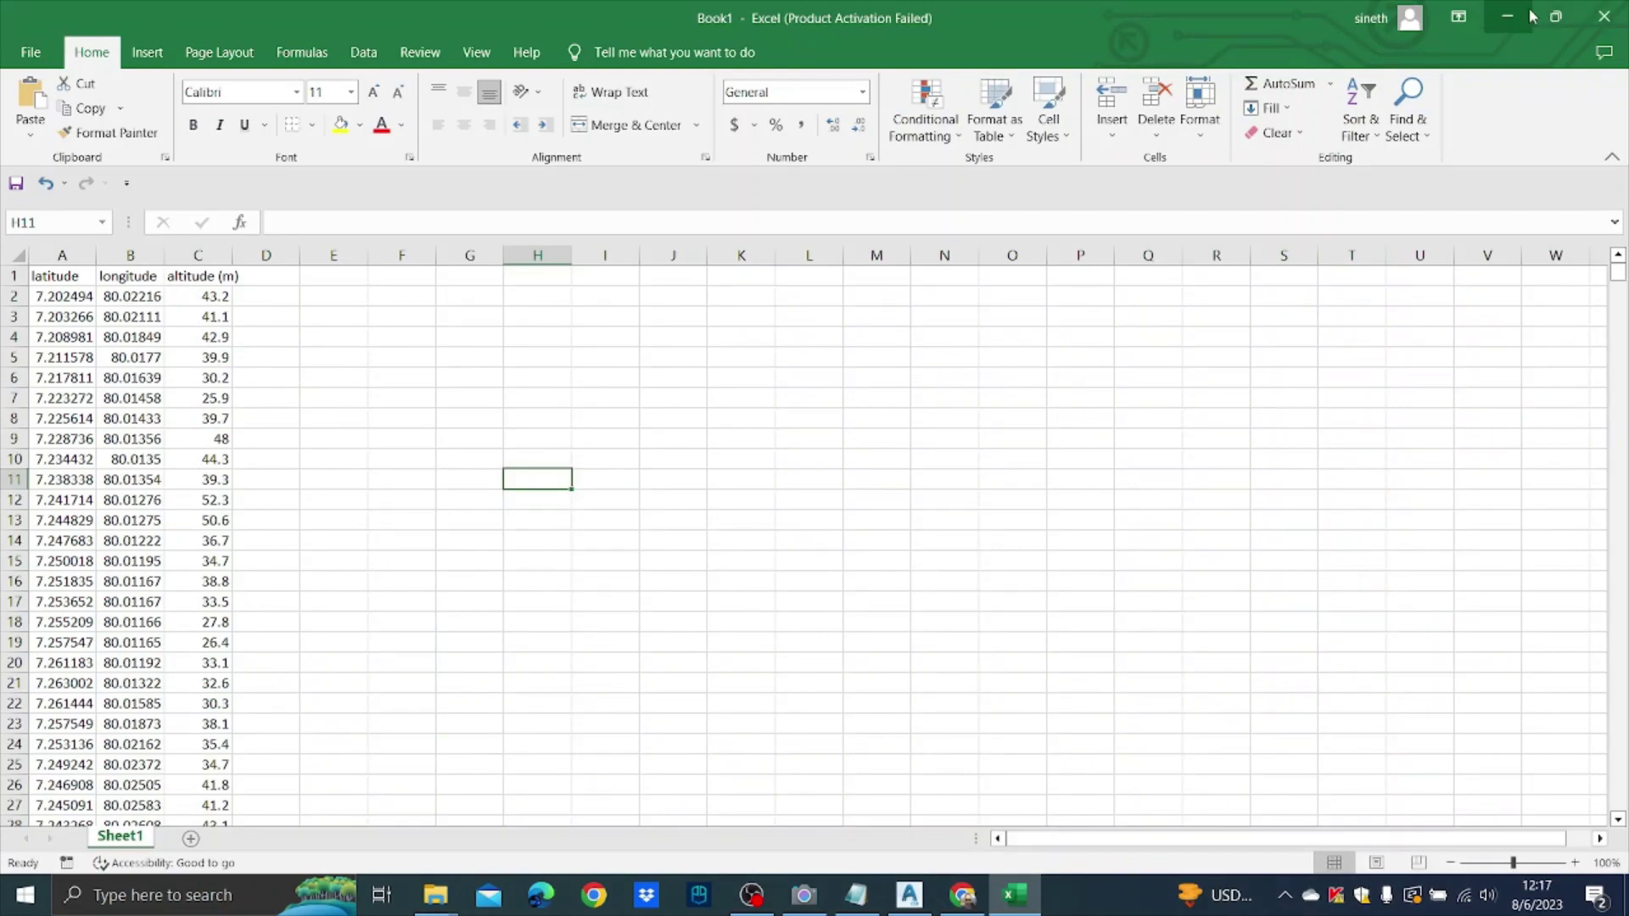
- Bring up Civil 3D's Import Points dialog via Points > Point Creation Tools
{"action": "left_click", "coordinate": [1506, 17]}
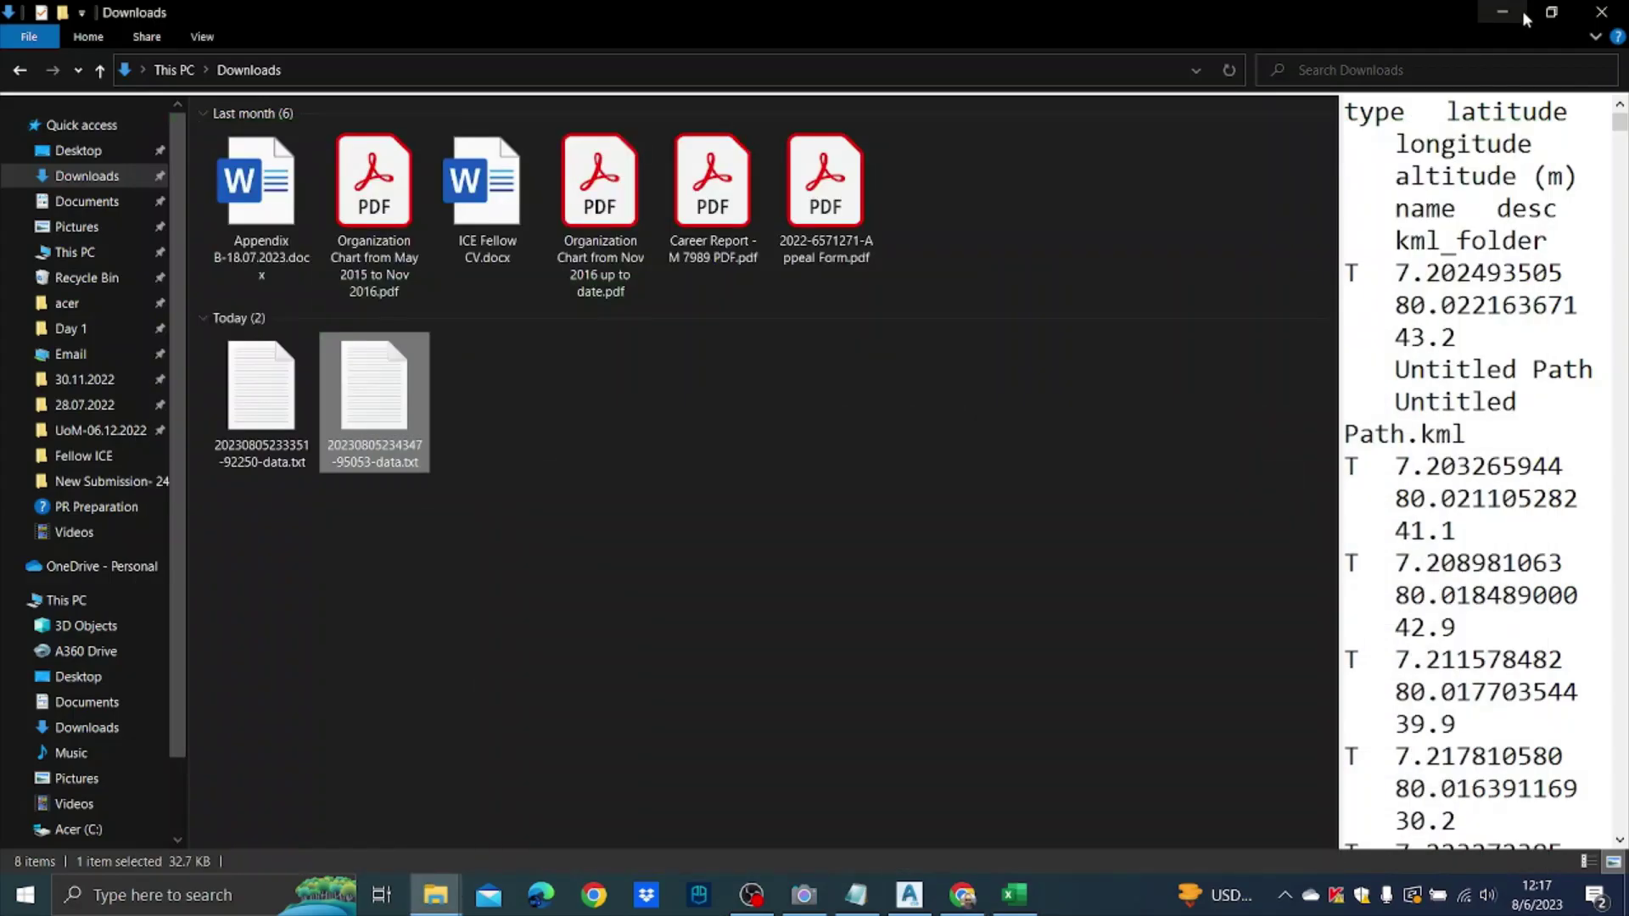
{"action": "left_click", "coordinate": [907, 895]}
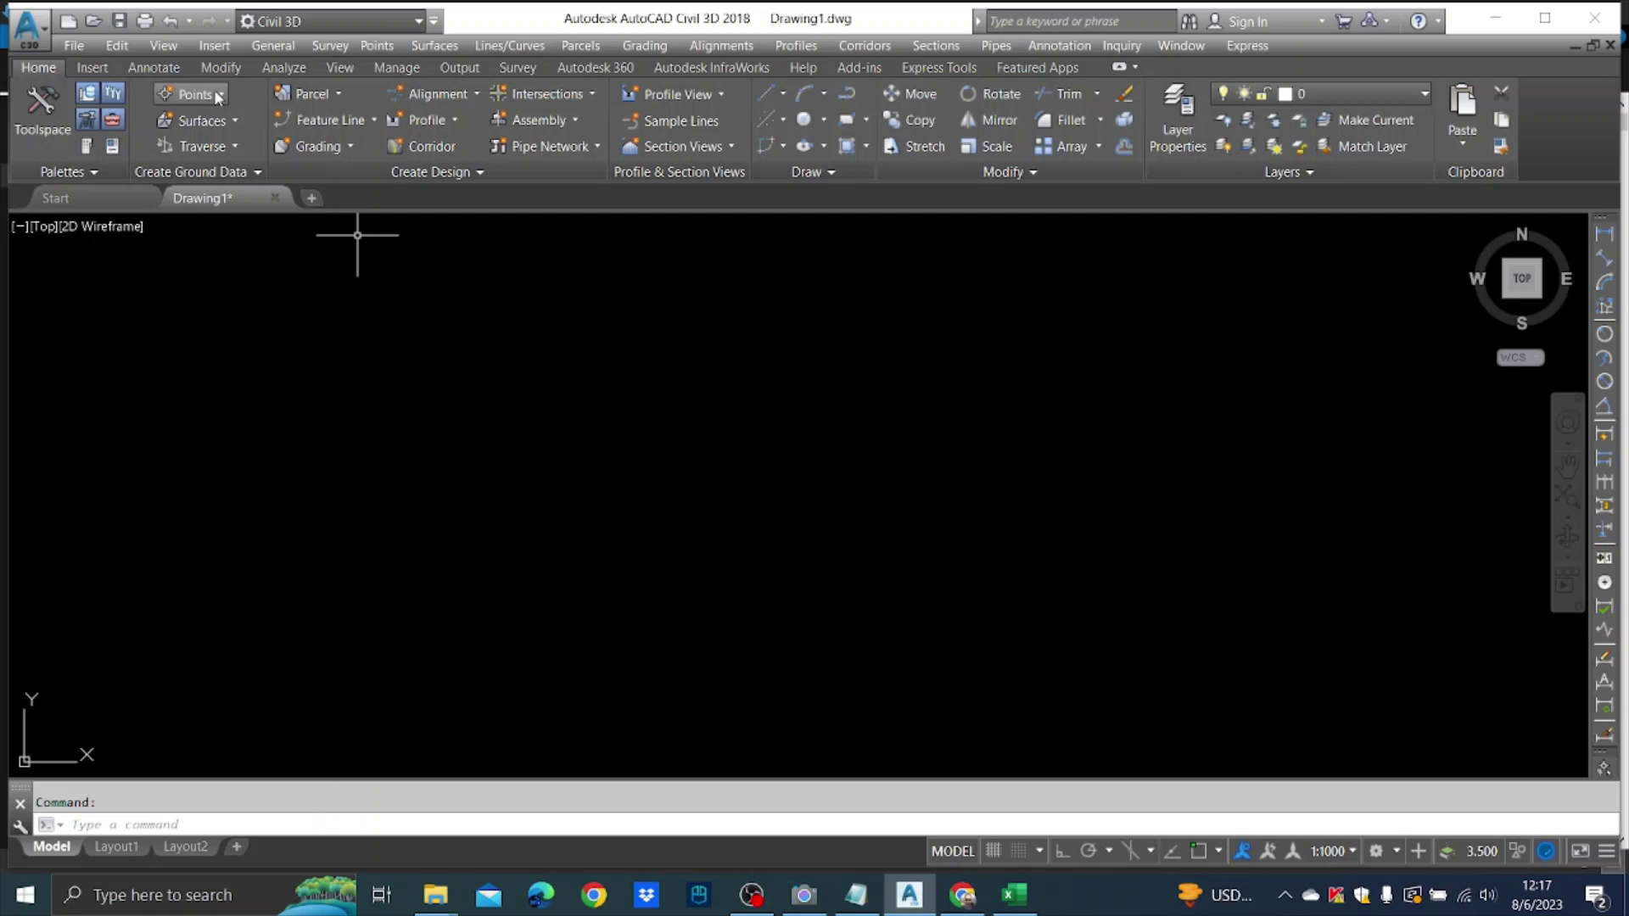
{"action": "left_click", "coordinate": [218, 97]}
{"action": "left_click", "coordinate": [256, 121]}
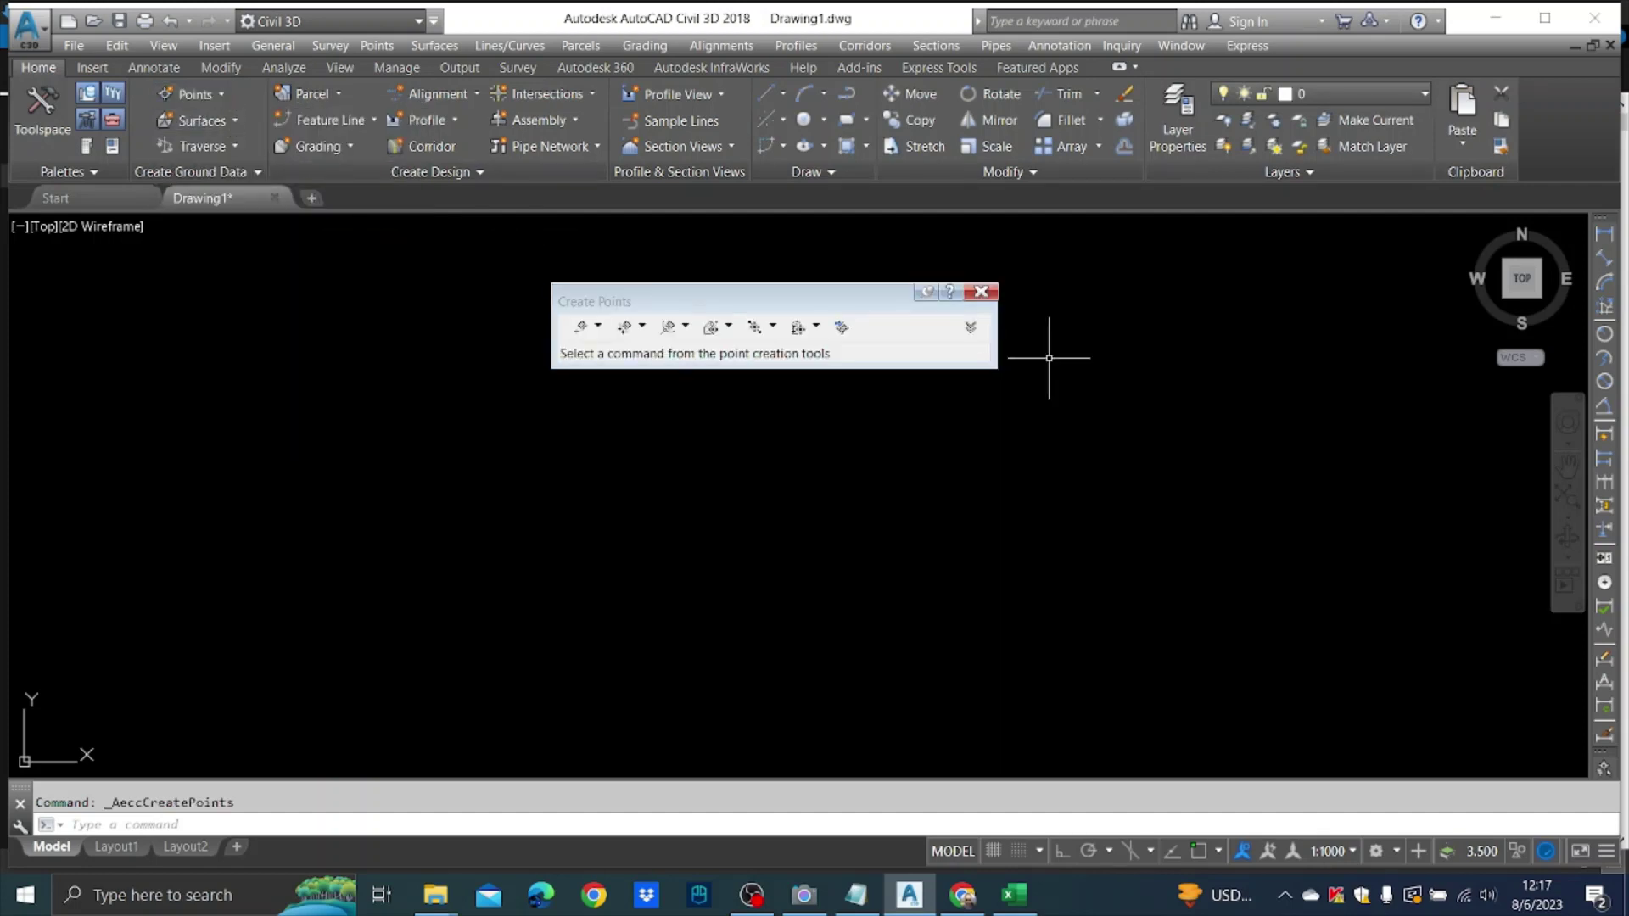
{"action": "left_click", "coordinate": [844, 329]}
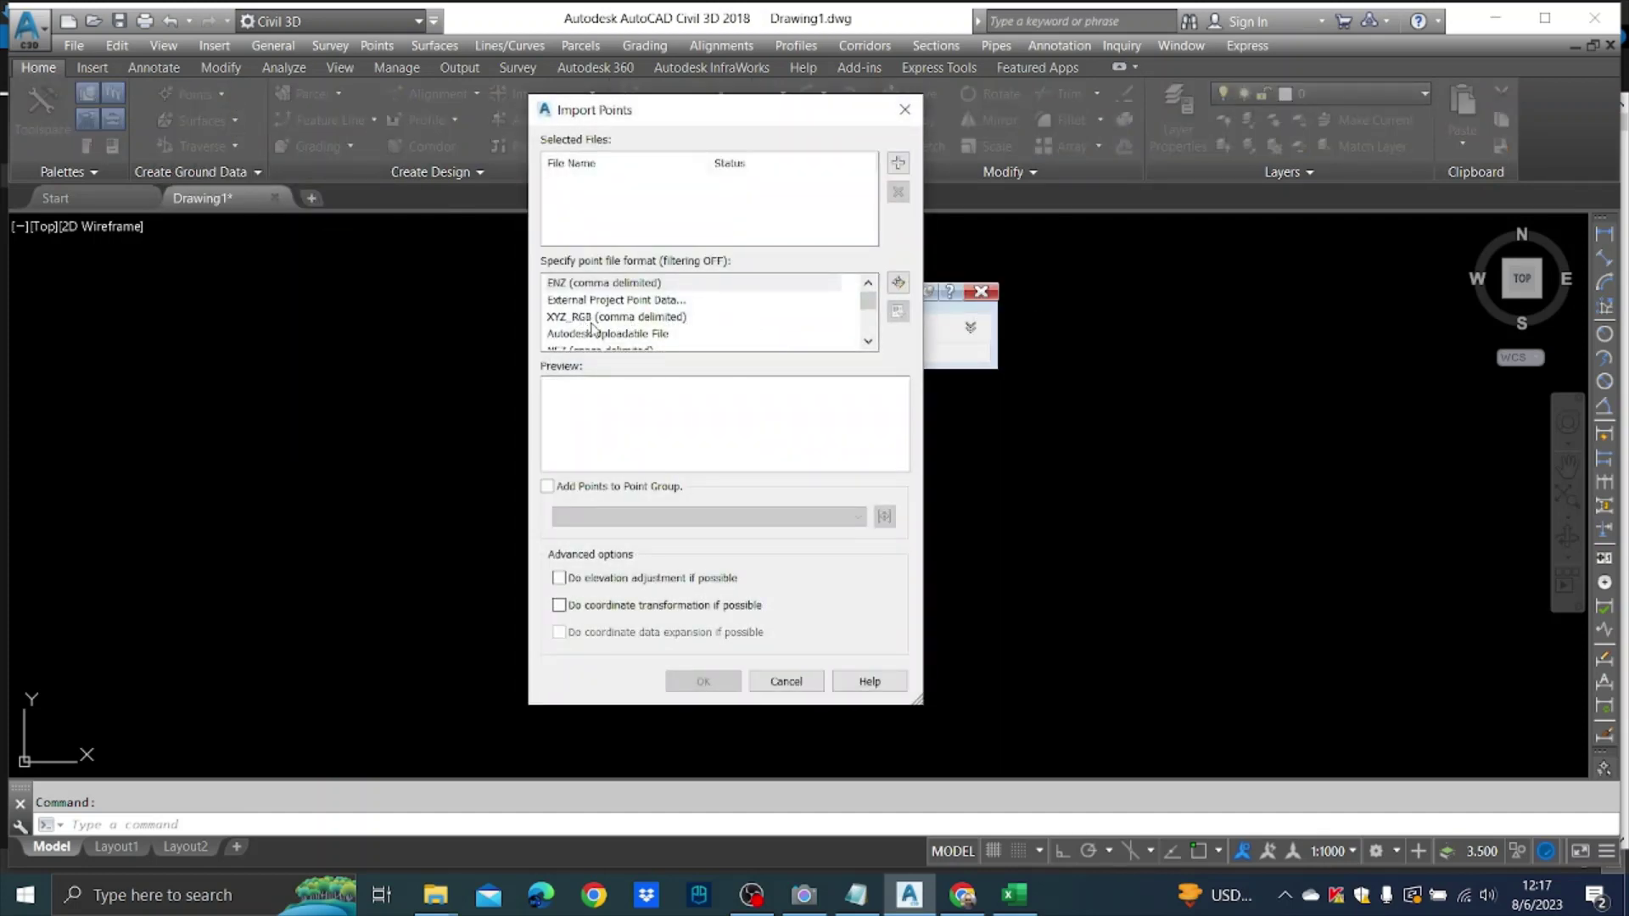
{"action": "scroll", "coordinate": [614, 324], "scroll_direction": "down", "scroll_amount": 1}
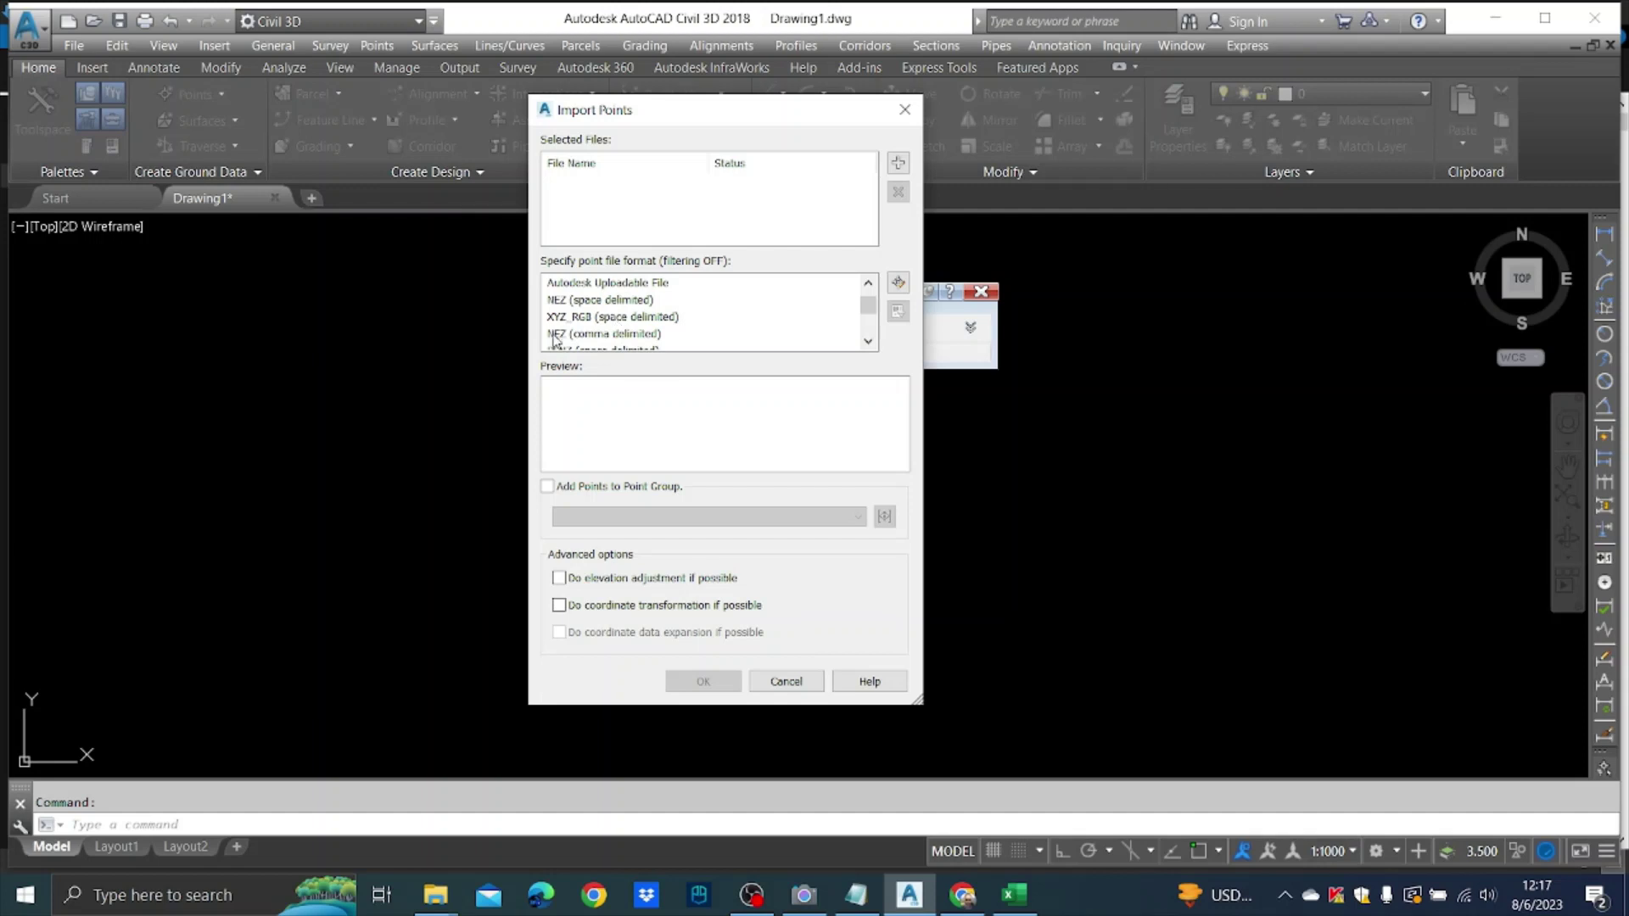
- Close the Import Points dialog and toolbar and minimize Civil 3D to show Downloads
{"action": "left_click", "coordinate": [905, 112]}
{"action": "left_click", "coordinate": [981, 291]}
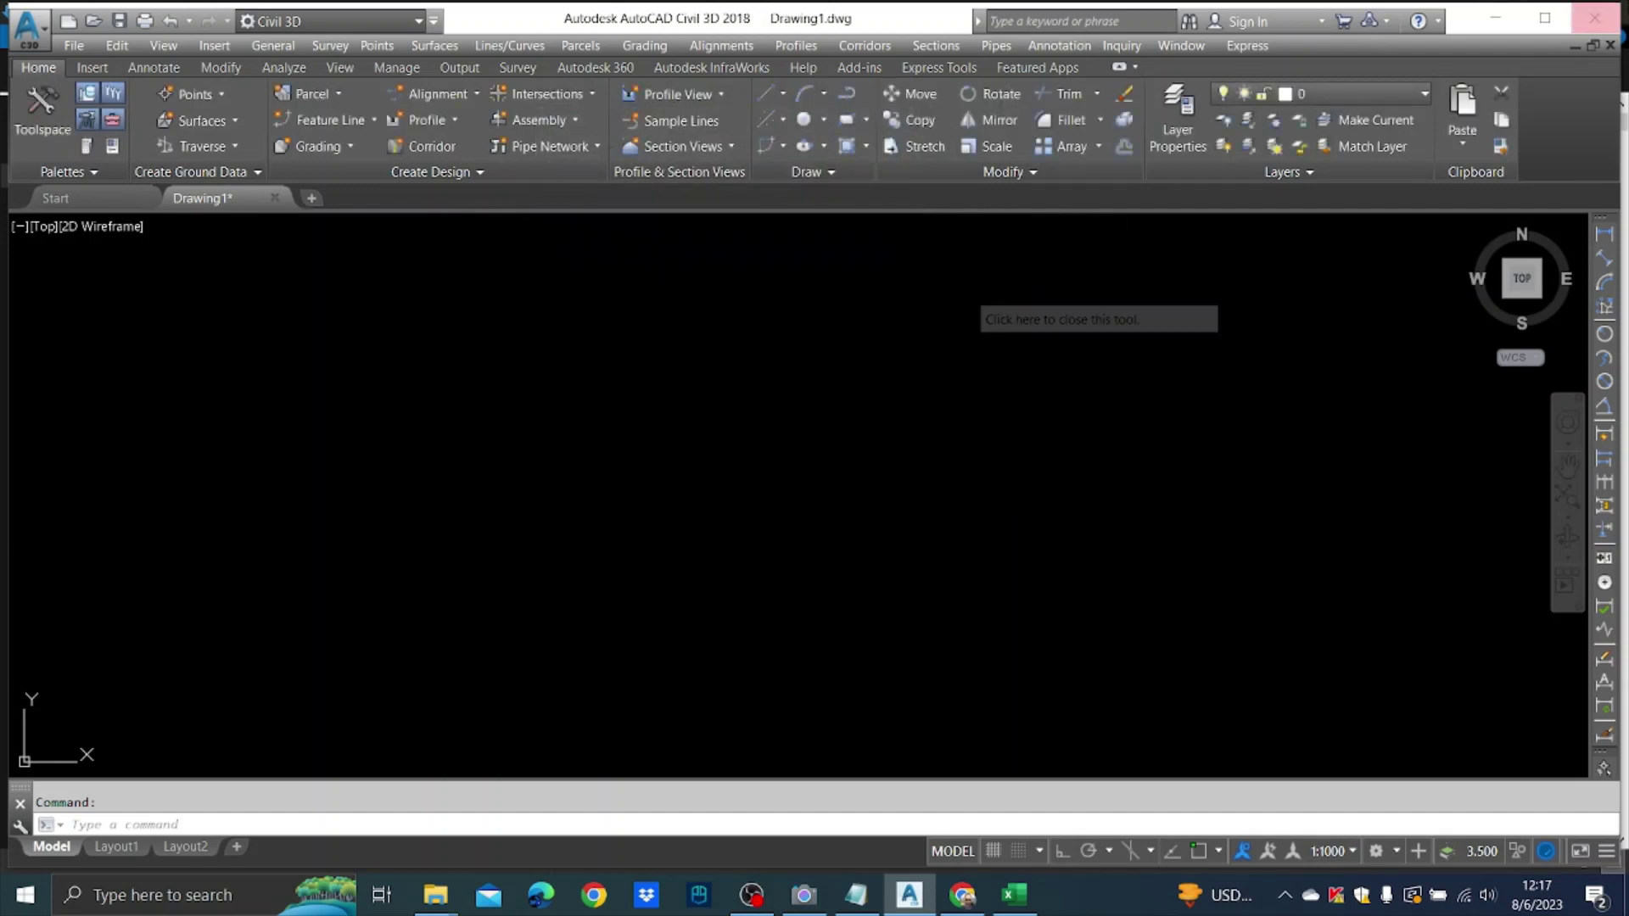
{"action": "left_click", "coordinate": [1497, 18]}
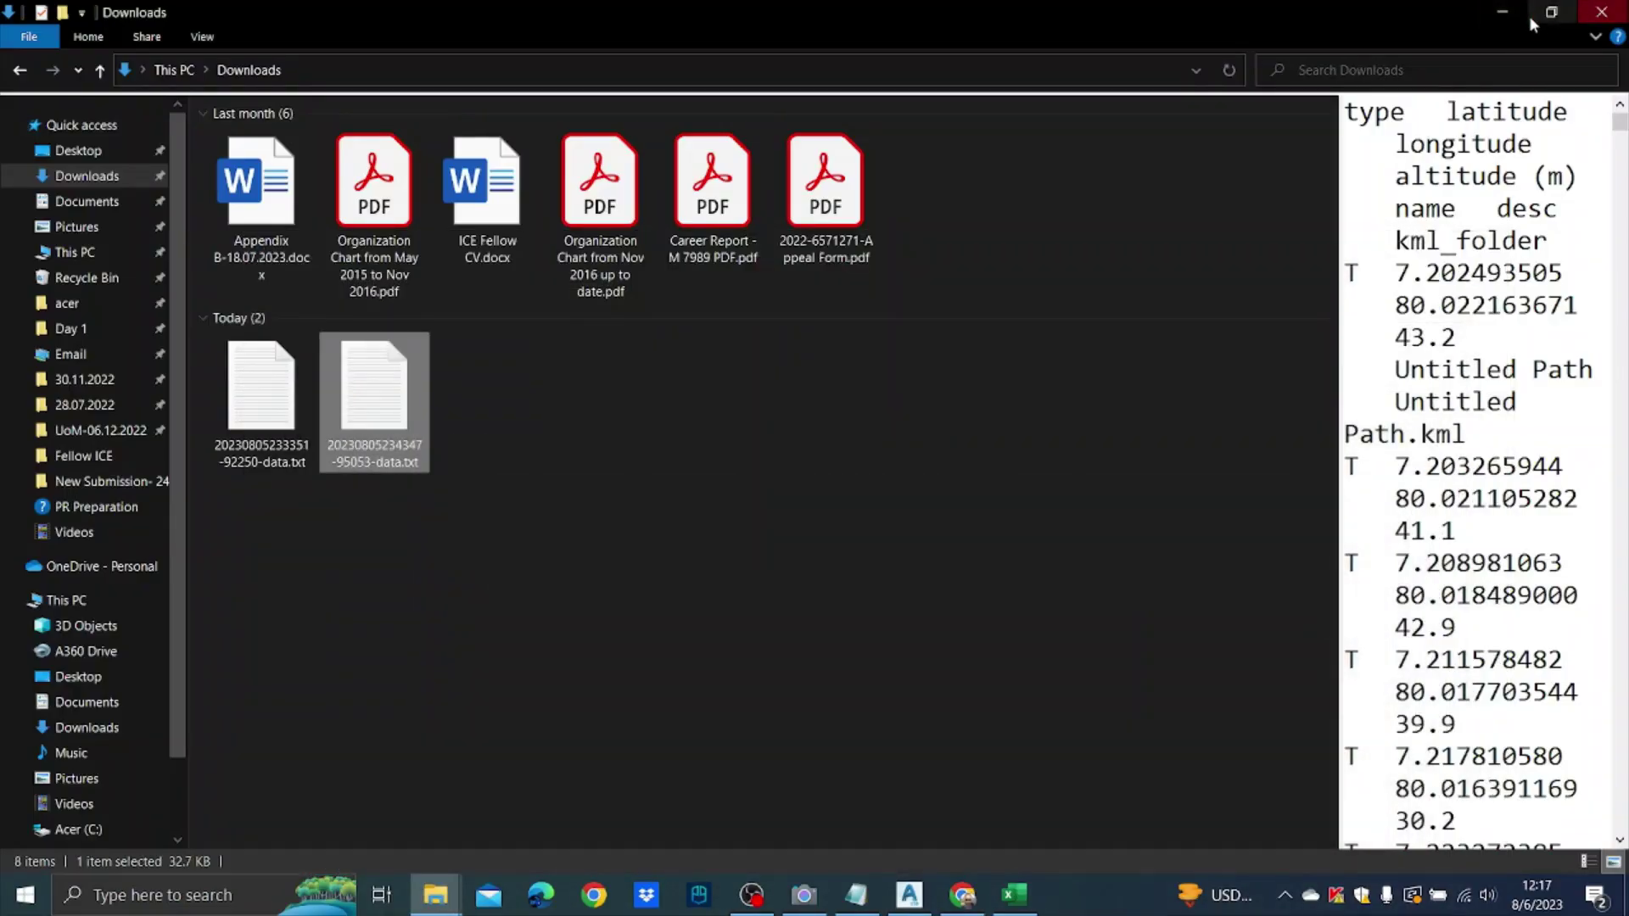
- Minimize File Explorer and launch the Camera app's live webcam feed
{"action": "left_click", "coordinate": [1507, 11]}
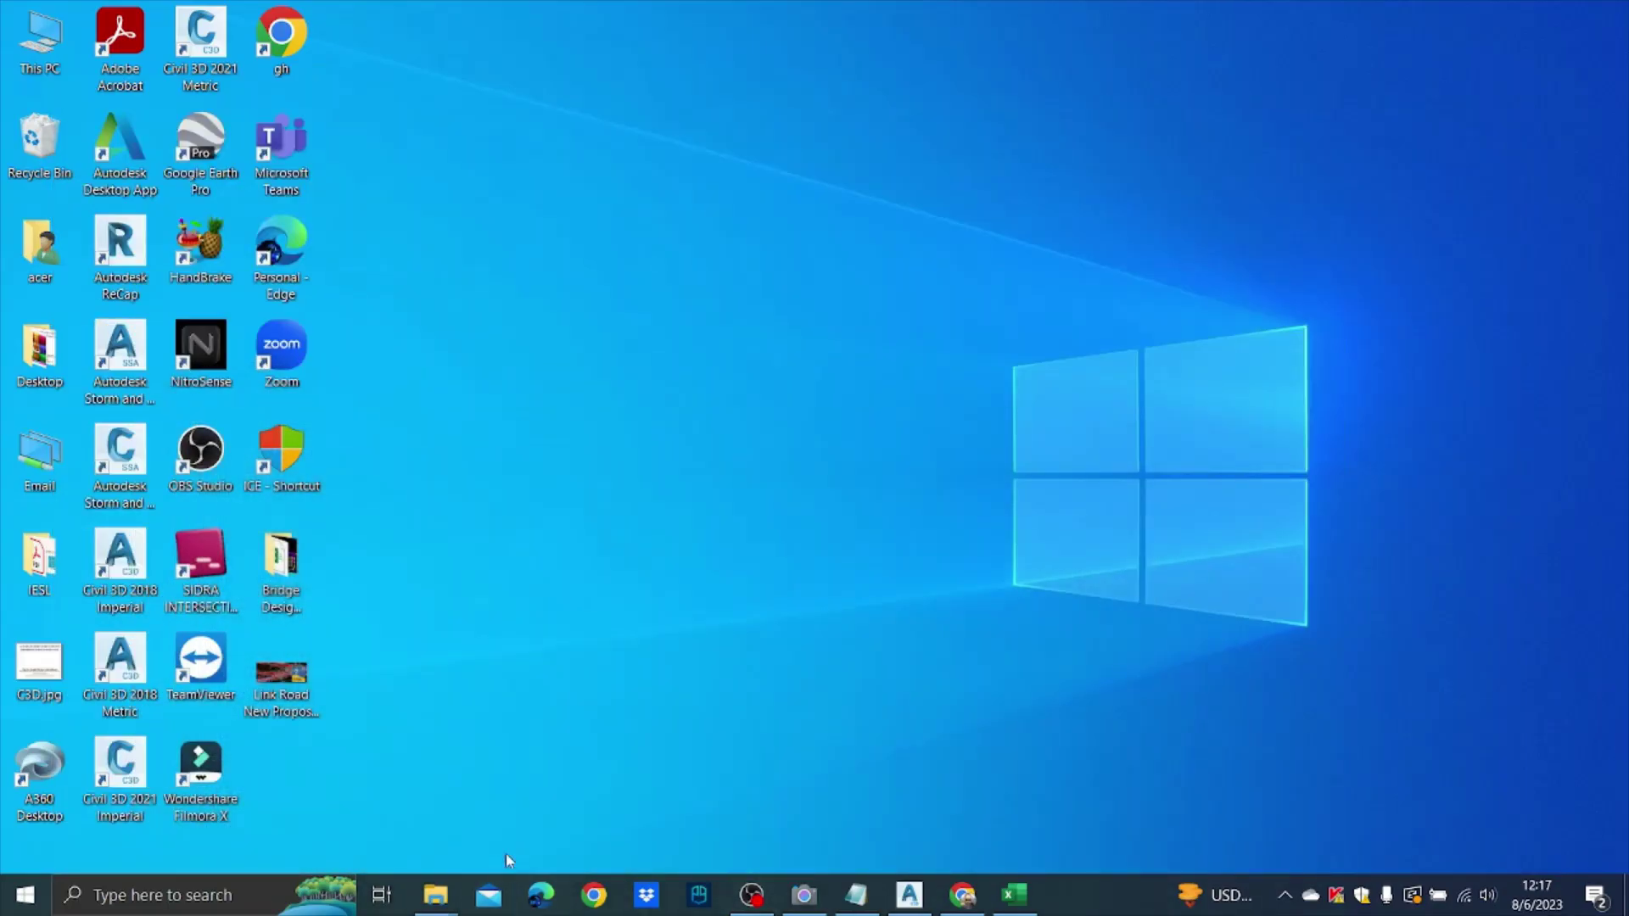
{"action": "left_click", "coordinate": [803, 895]}
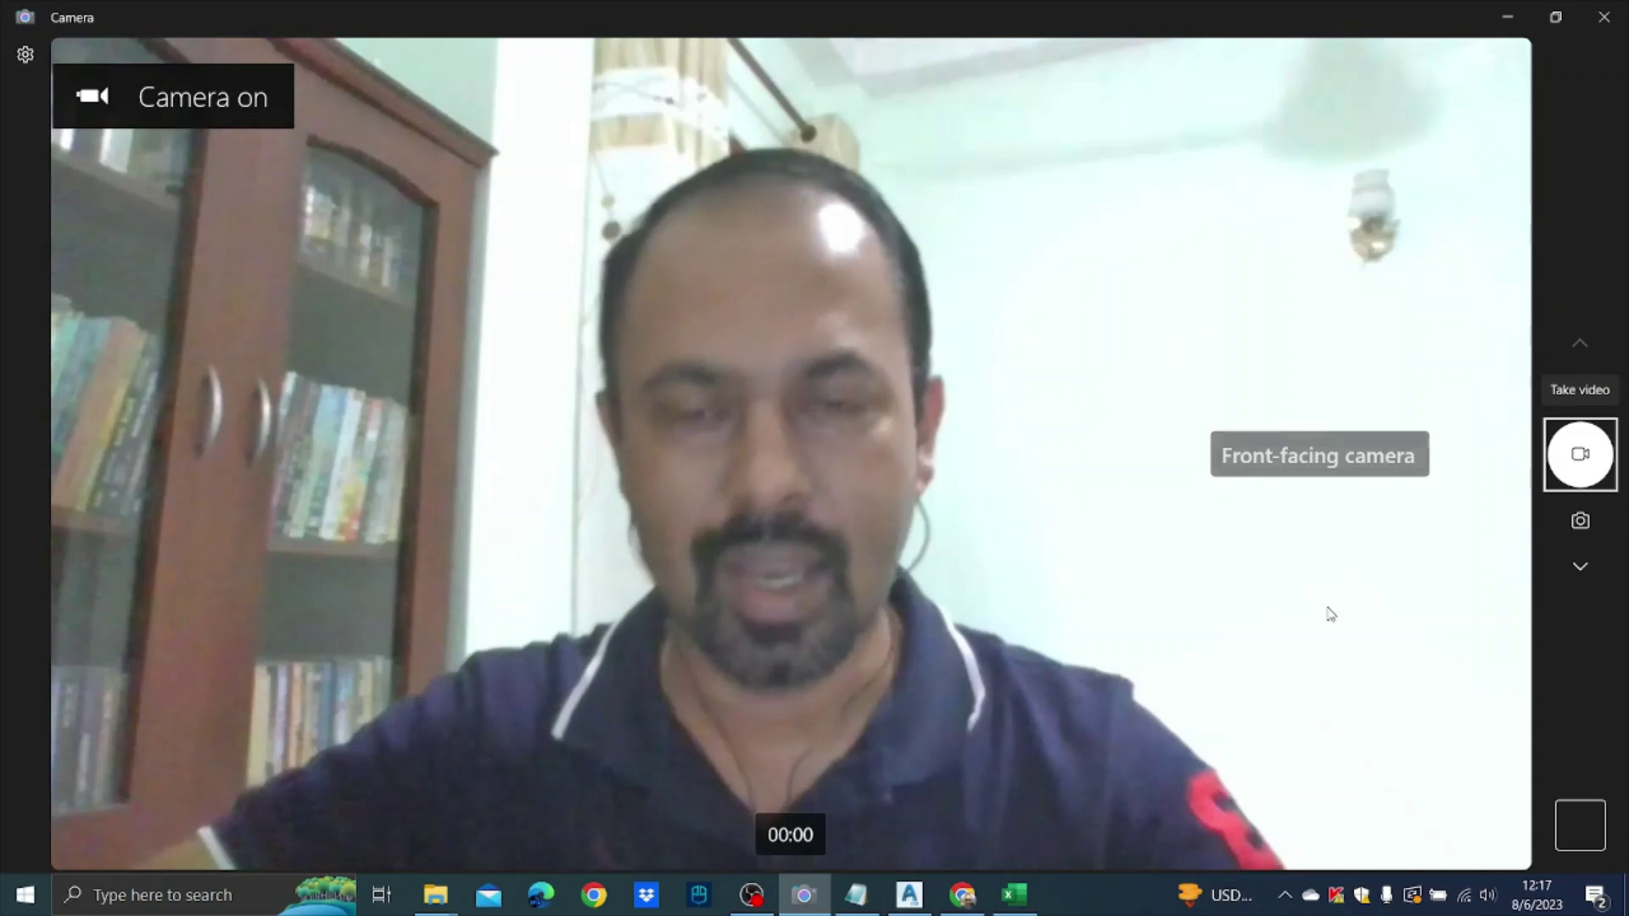